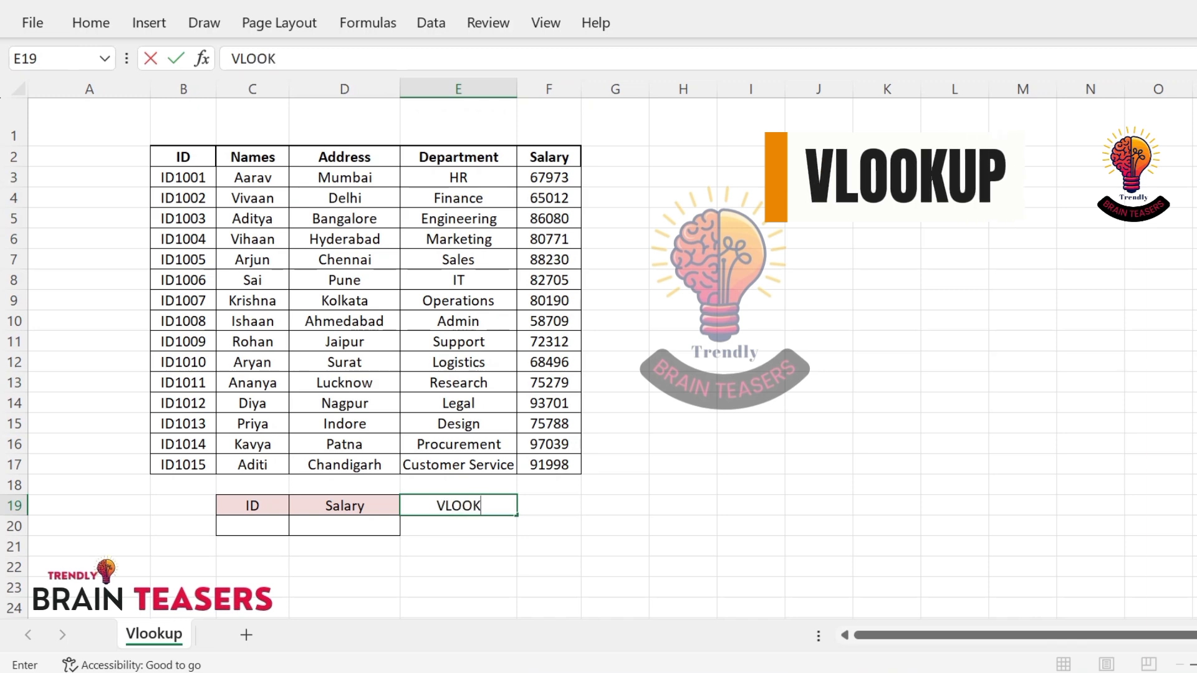
Start a VLOOKUP formula in D20 with C20 as the lookup value and B3:F17 as the table array.
{"action": "left_click", "coordinate": [344, 526]}
{"action": "type", "text": "=V"}
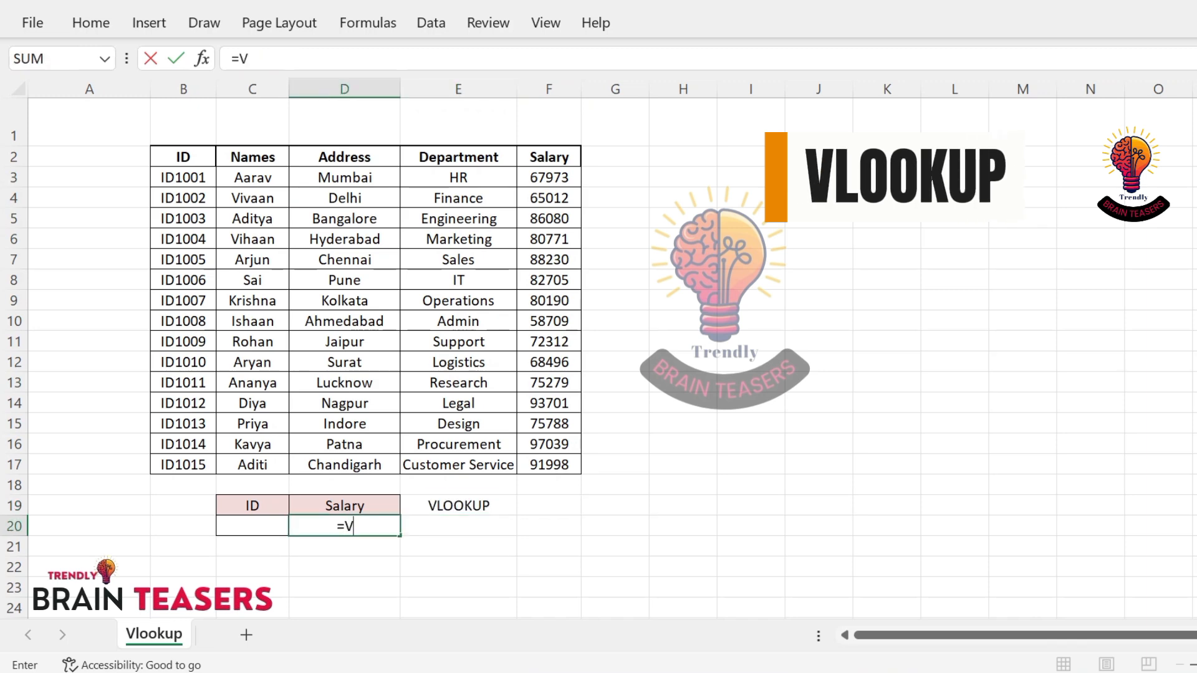
{"action": "type", "text": "L"}
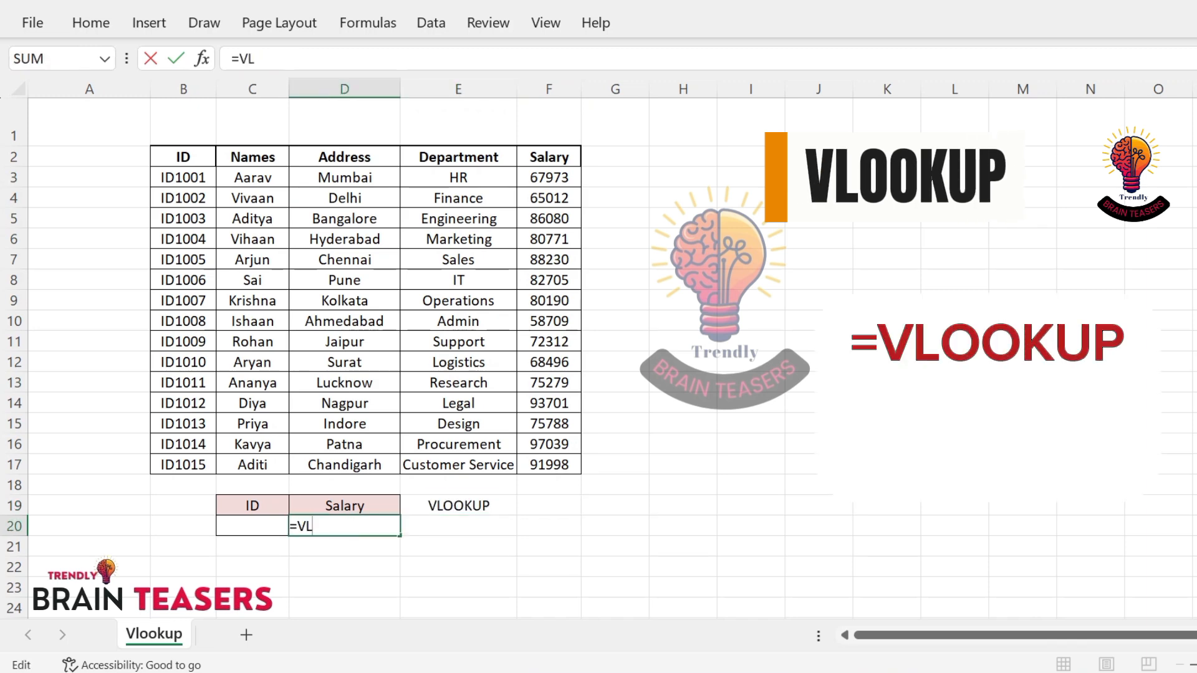
{"action": "type", "text": "OO"}
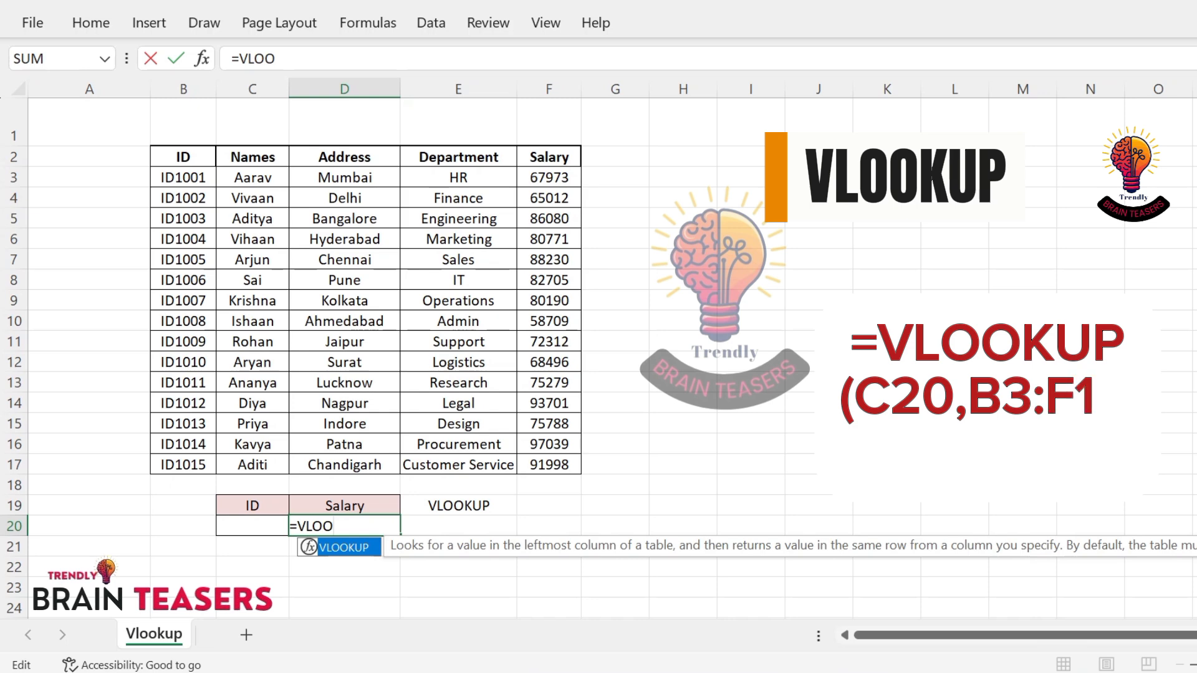
{"action": "type", "text": "KUP("}
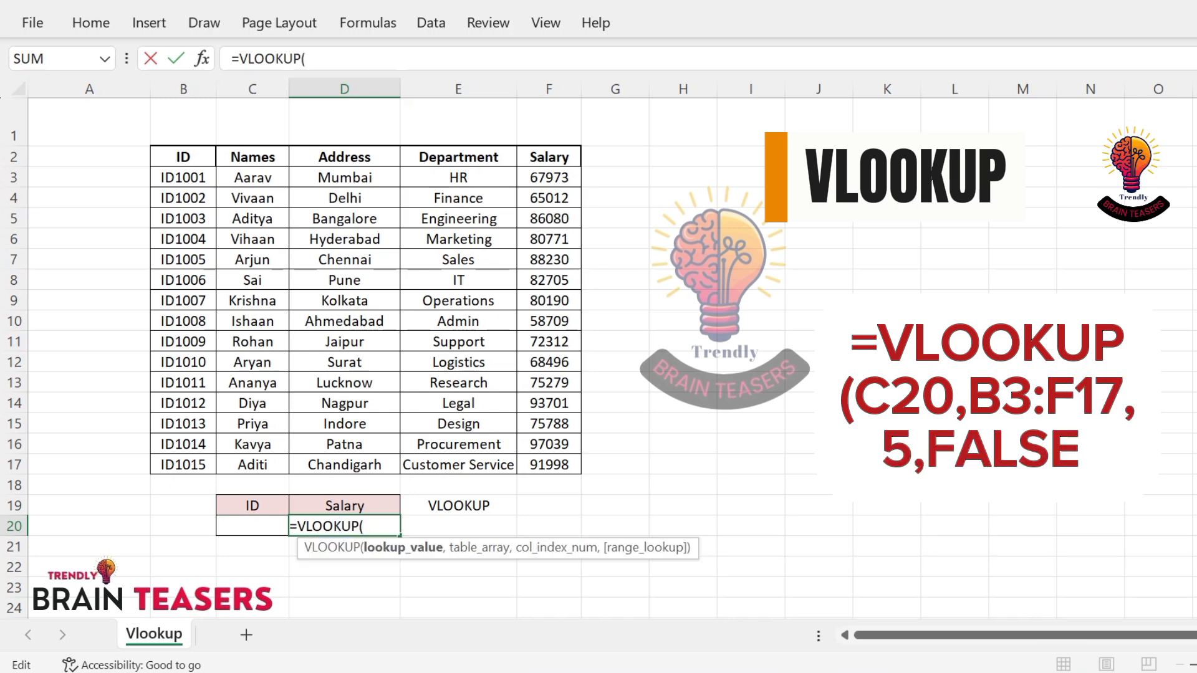
{"action": "left_click", "coordinate": [253, 526]}
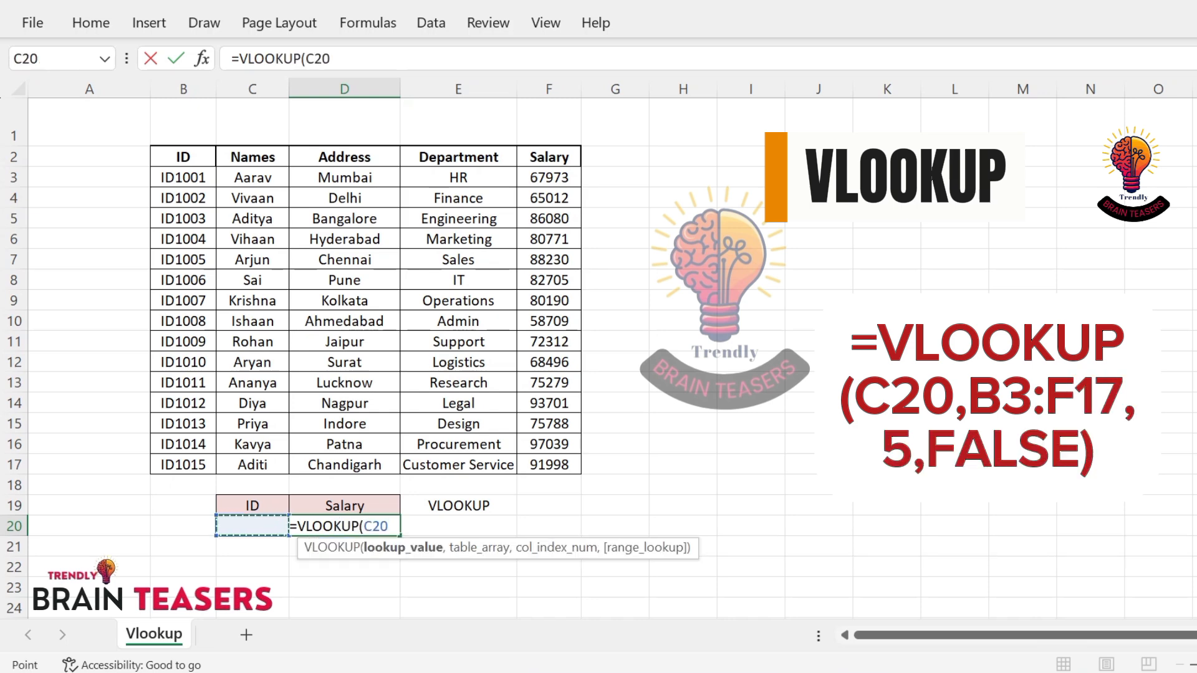
{"action": "type", "text": ","}
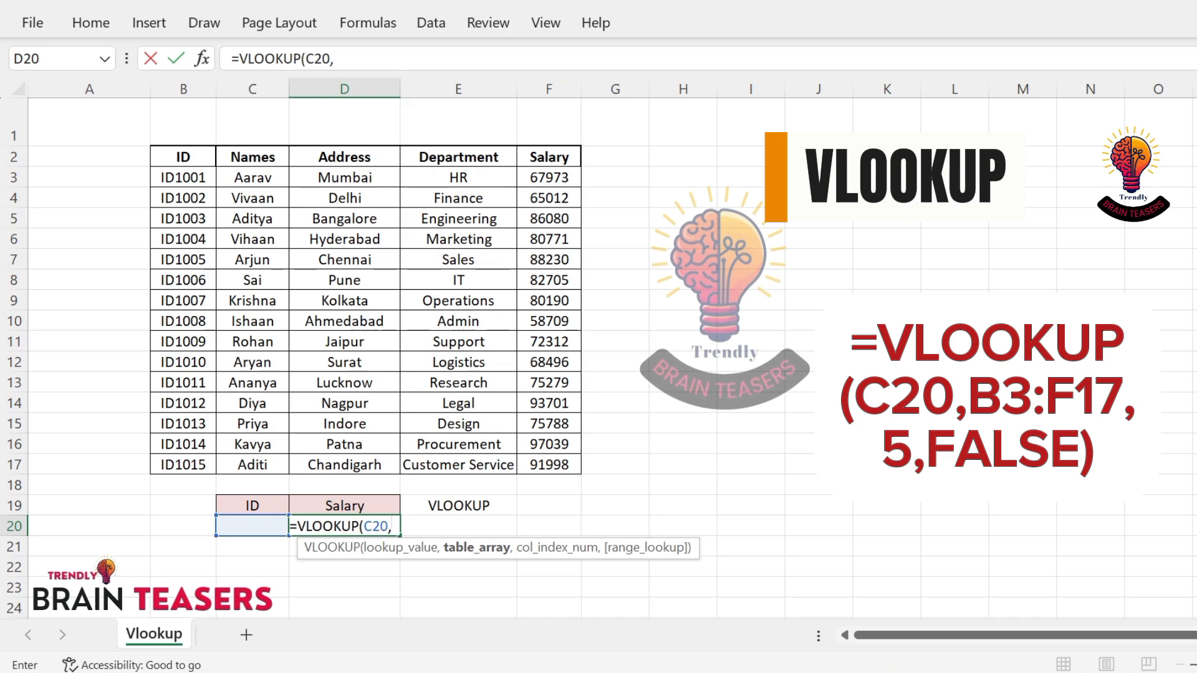
{"action": "left_click_drag", "start_coordinate": [183, 178], "coordinate": [561, 467]}
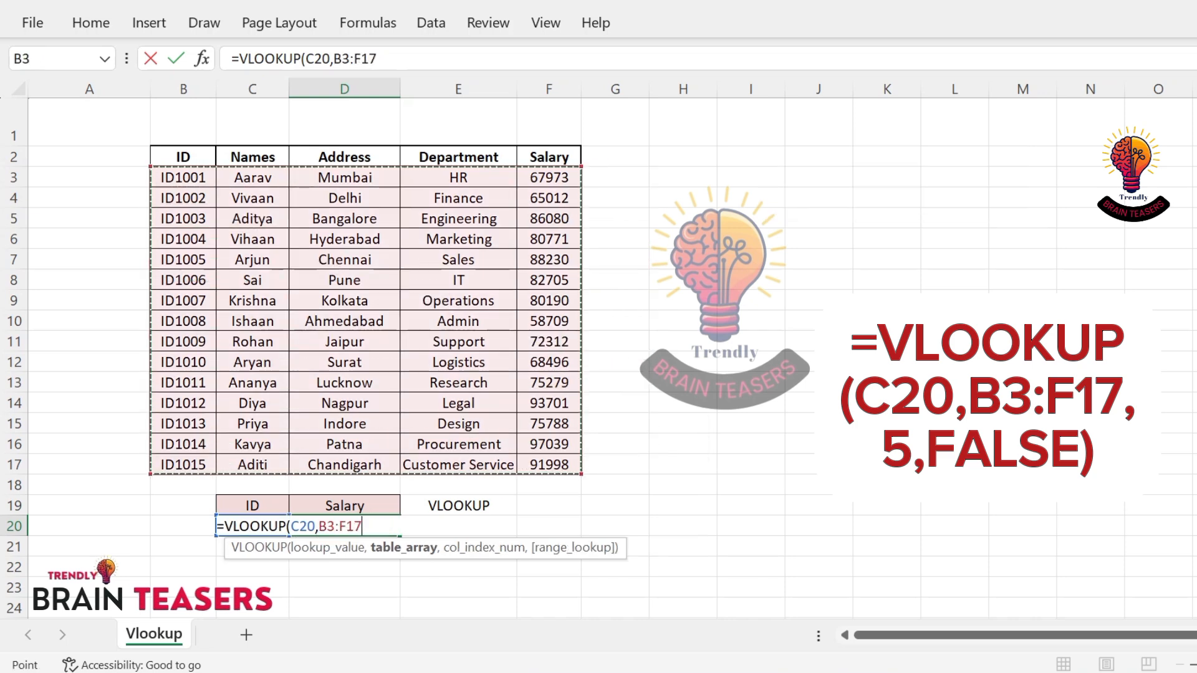
Complete the D20 formula with column index 5 and FALSE for an exact match.
{"action": "type", "text": ",5"}
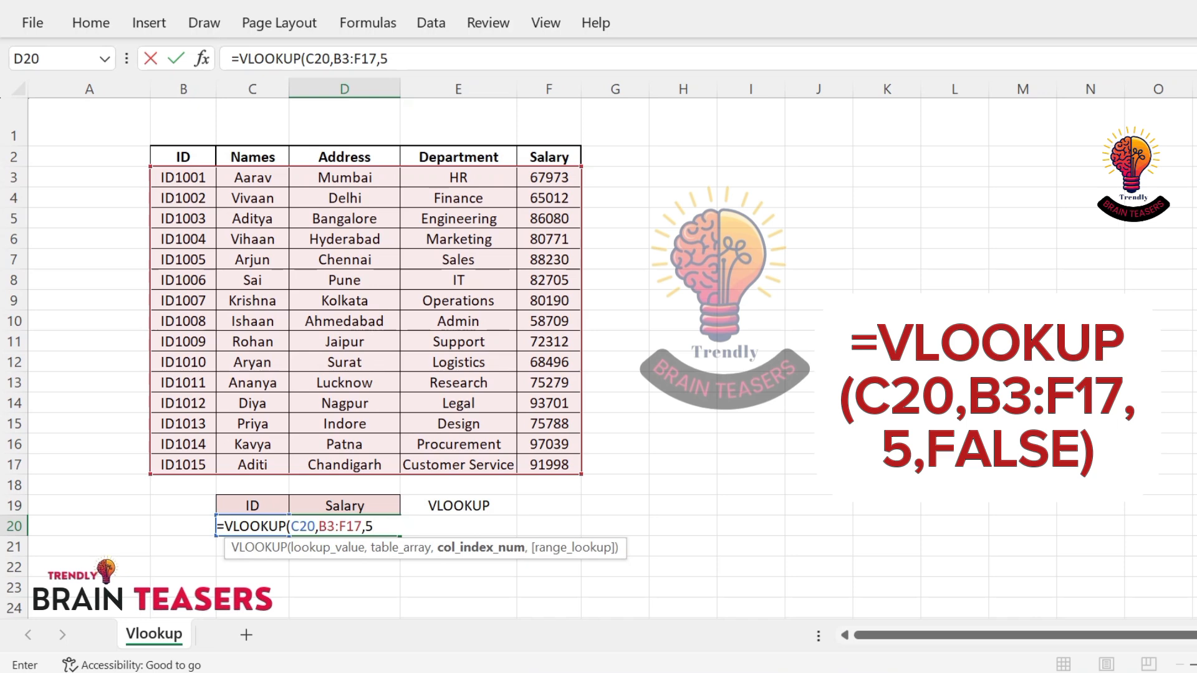
{"action": "type", "text": ","}
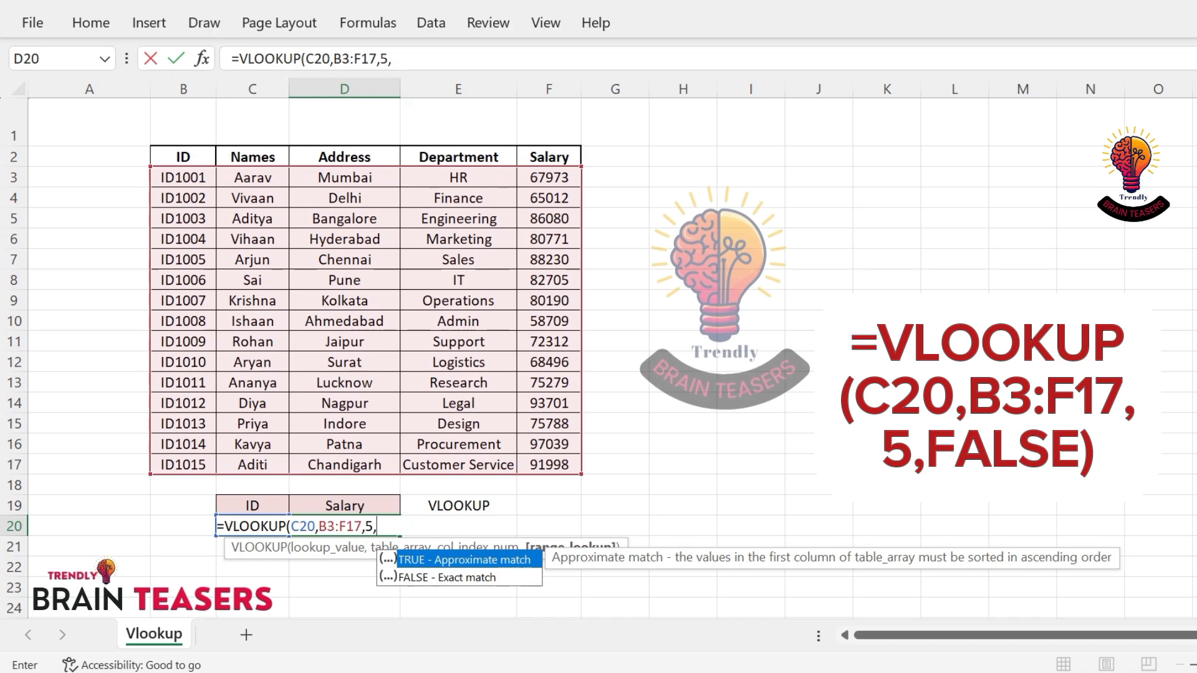
{"action": "key", "text": "Down"}
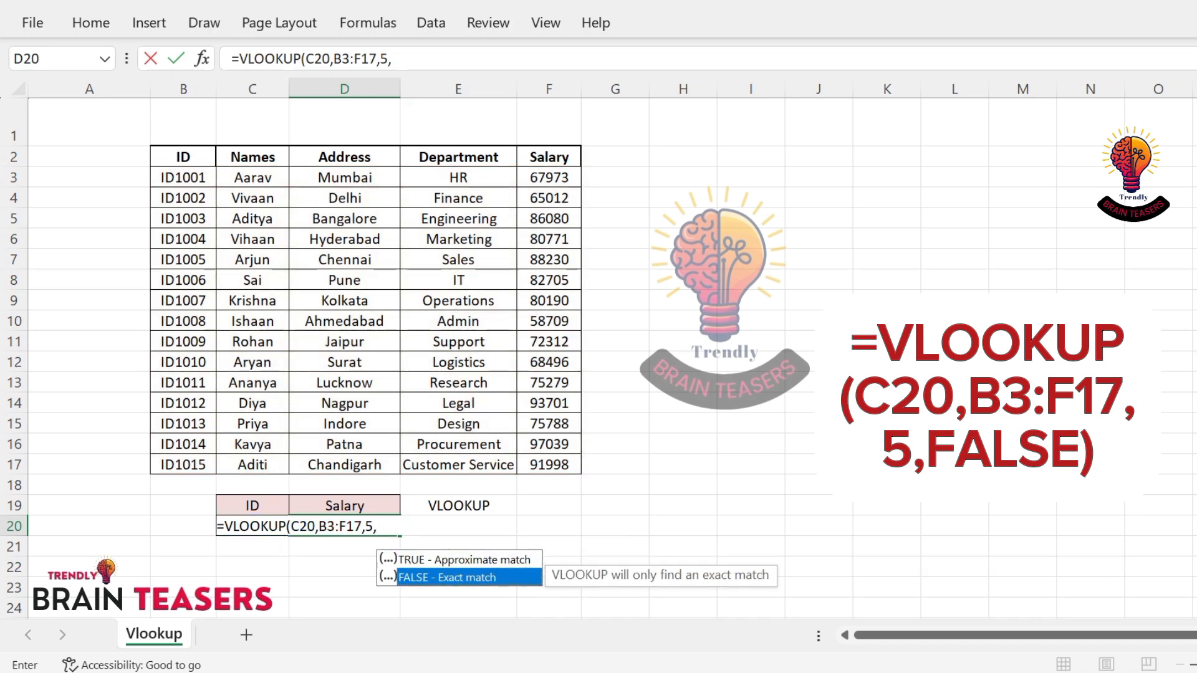
{"action": "key", "text": "Tab"}
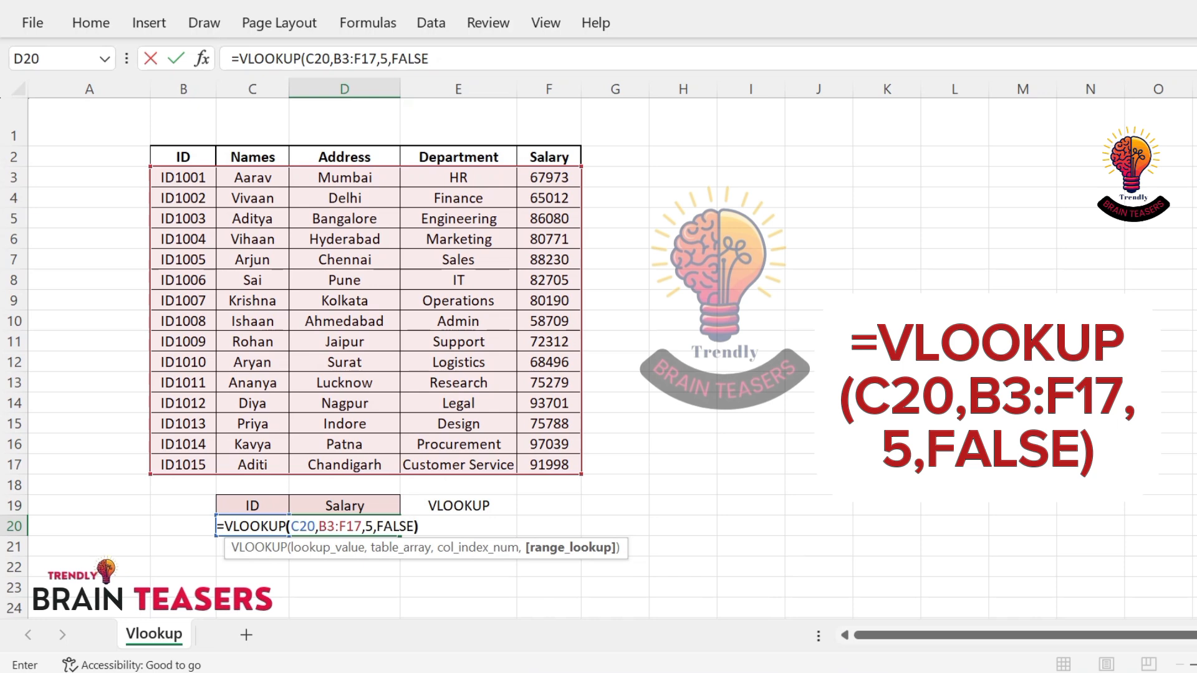
{"action": "type", "text": ")"}
{"action": "key", "text": "Return"}
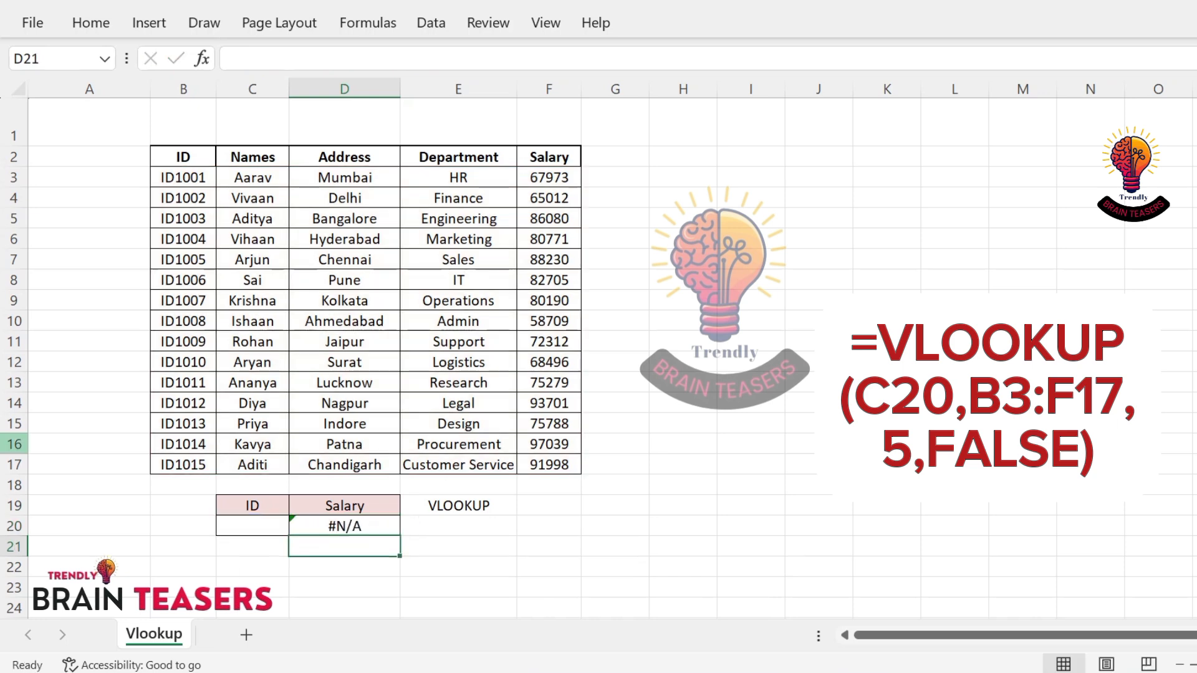
Copy the first ID from B3 into the lookup cell C20.
{"action": "right_click", "coordinate": [169, 177]}
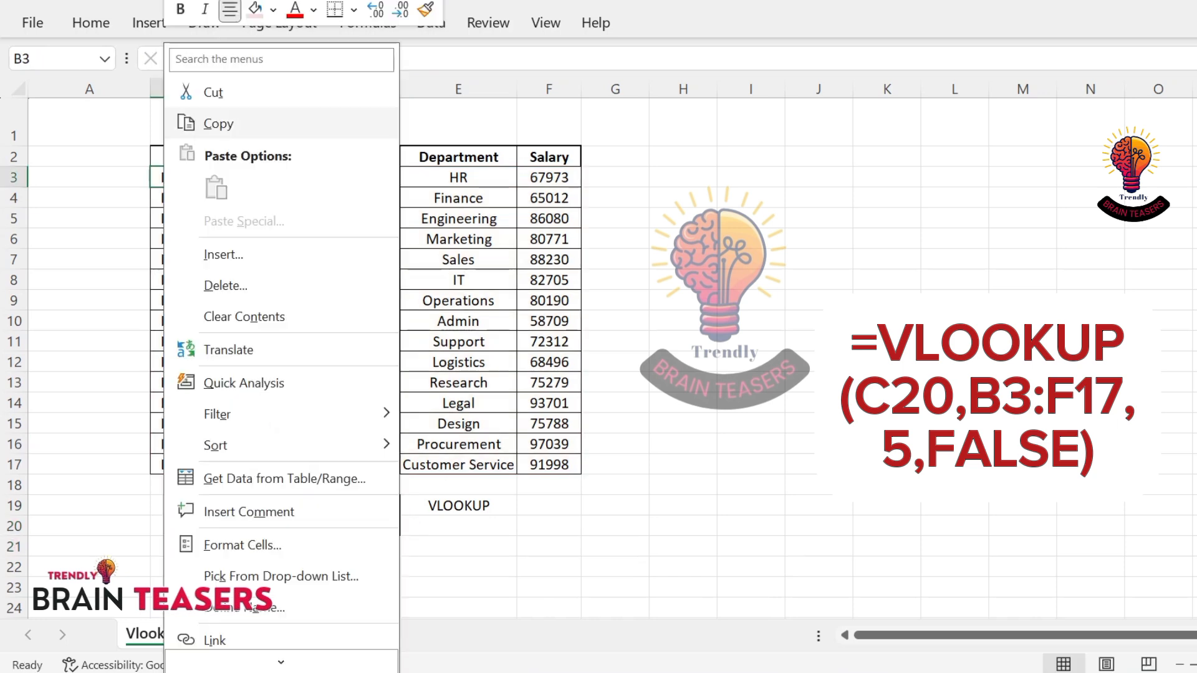
{"action": "left_click", "coordinate": [212, 123]}
{"action": "left_click", "coordinate": [253, 526]}
{"action": "right_click", "coordinate": [267, 526]}
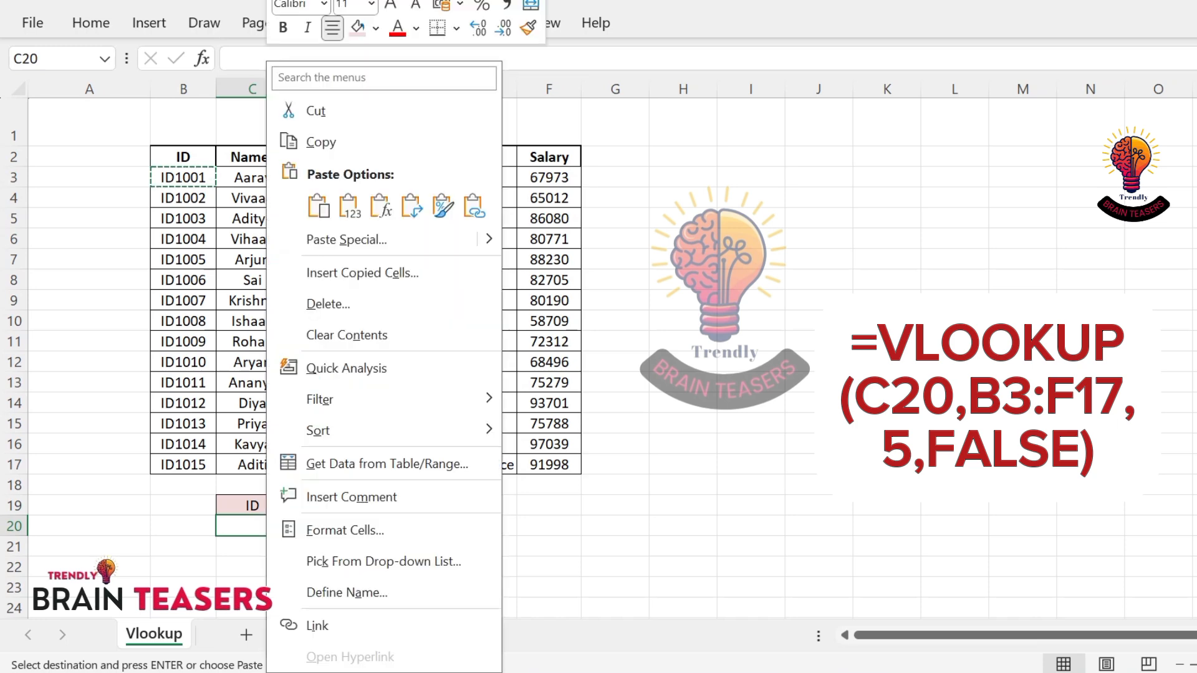
{"action": "left_click", "coordinate": [317, 205]}
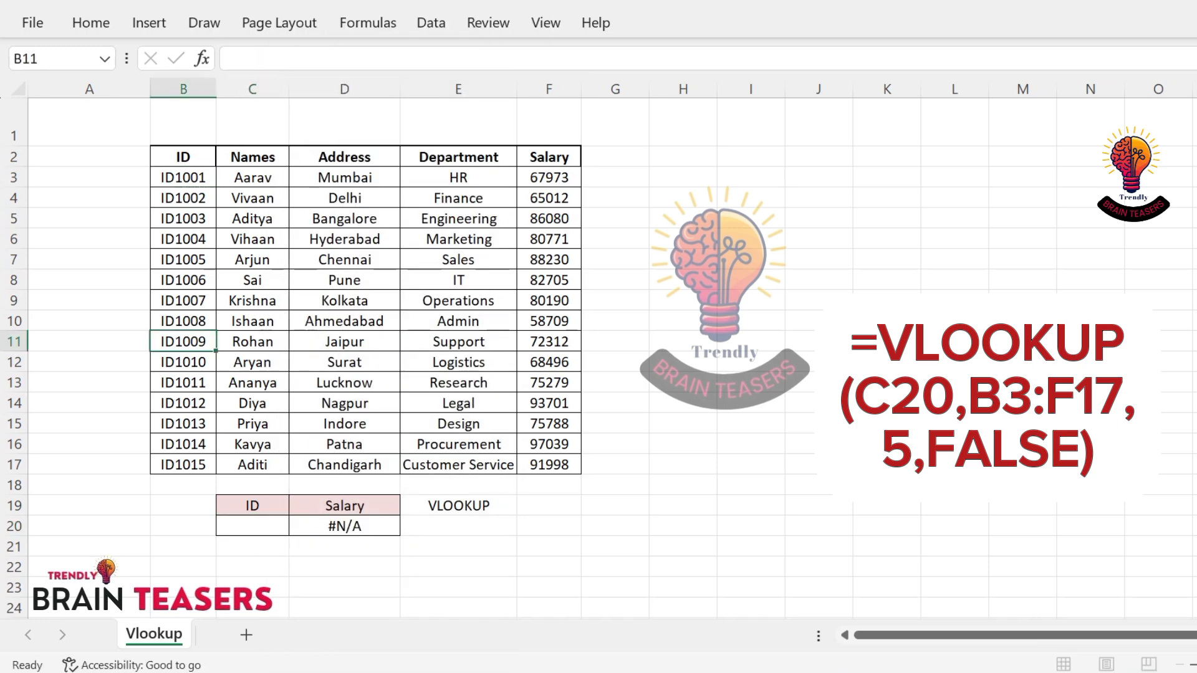
Copy the ID from B11 into C20 and compare the looked-up salary with F11.
{"action": "right_click", "coordinate": [174, 342]}
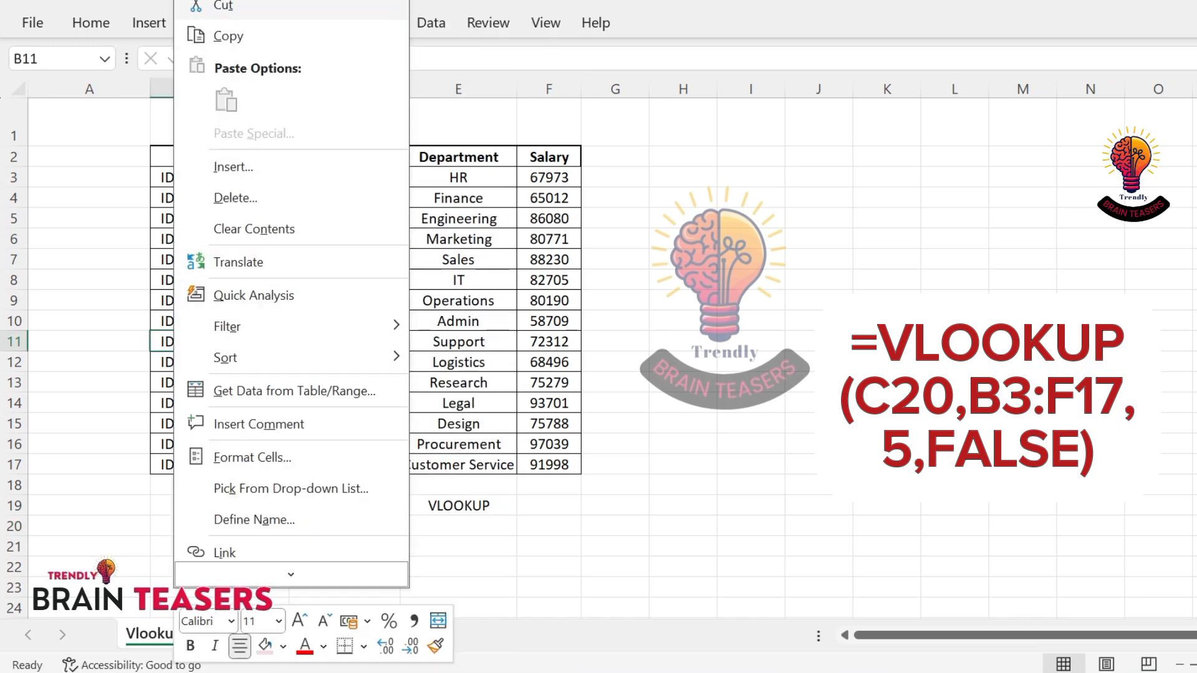
{"action": "left_click", "coordinate": [228, 36]}
{"action": "right_click", "coordinate": [246, 526]}
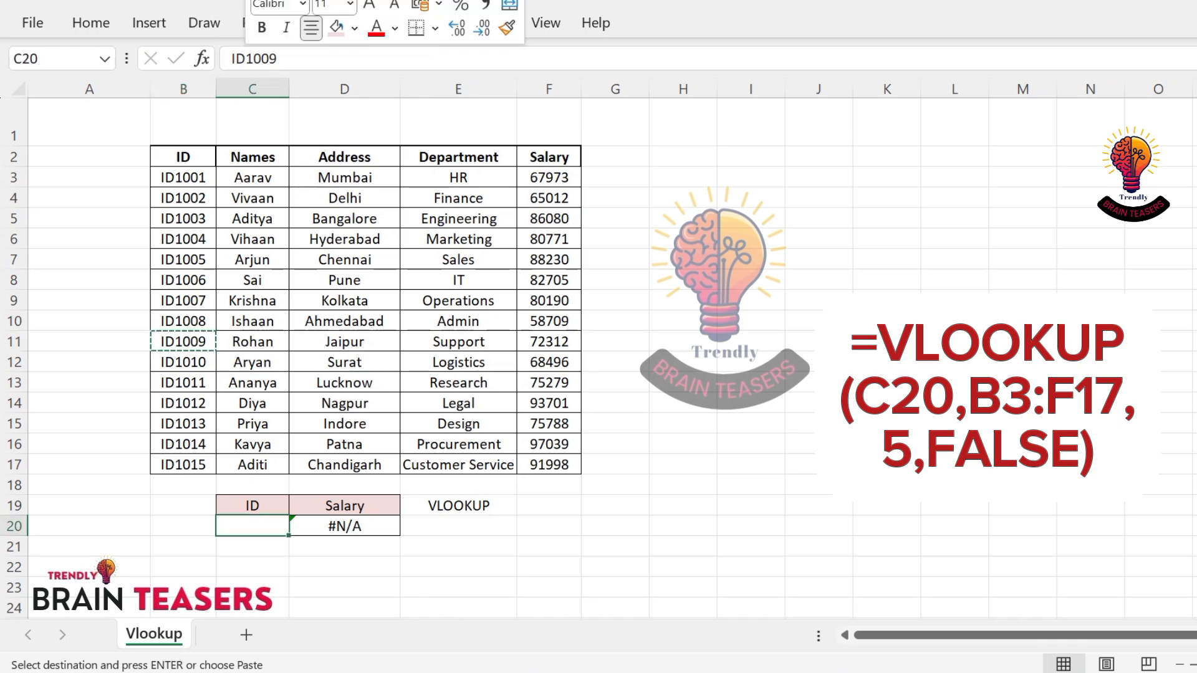
{"action": "left_click", "coordinate": [295, 206]}
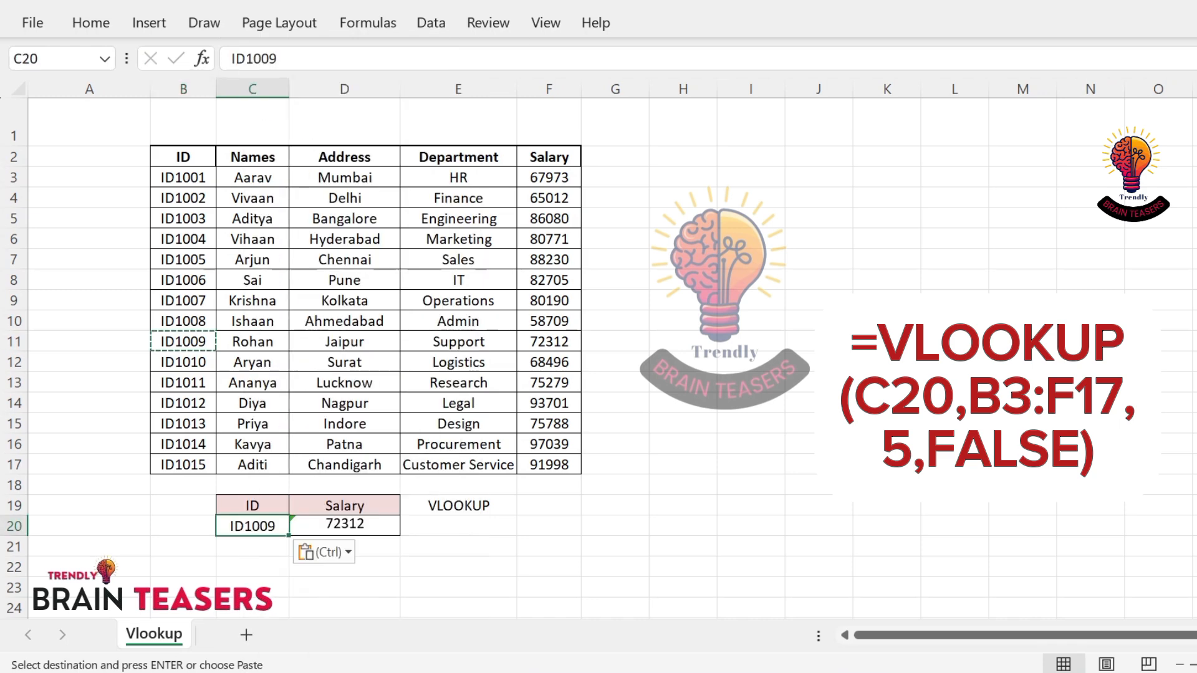
{"action": "left_click", "coordinate": [548, 342]}
Change the lookup header in C19 to NAMES.
{"action": "double_click", "coordinate": [253, 506]}
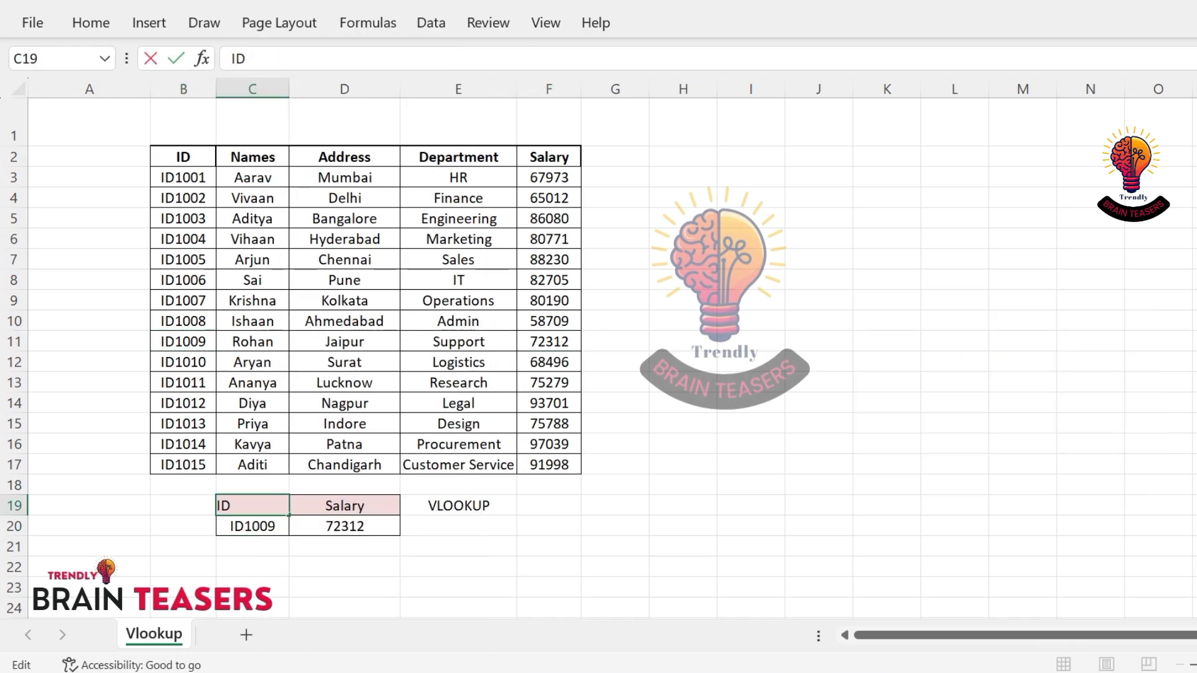
{"action": "key", "text": "BackSpace"}
{"action": "key", "text": "BackSpace"}
{"action": "type", "text": "NAMES"}
{"action": "key", "text": "Return"}
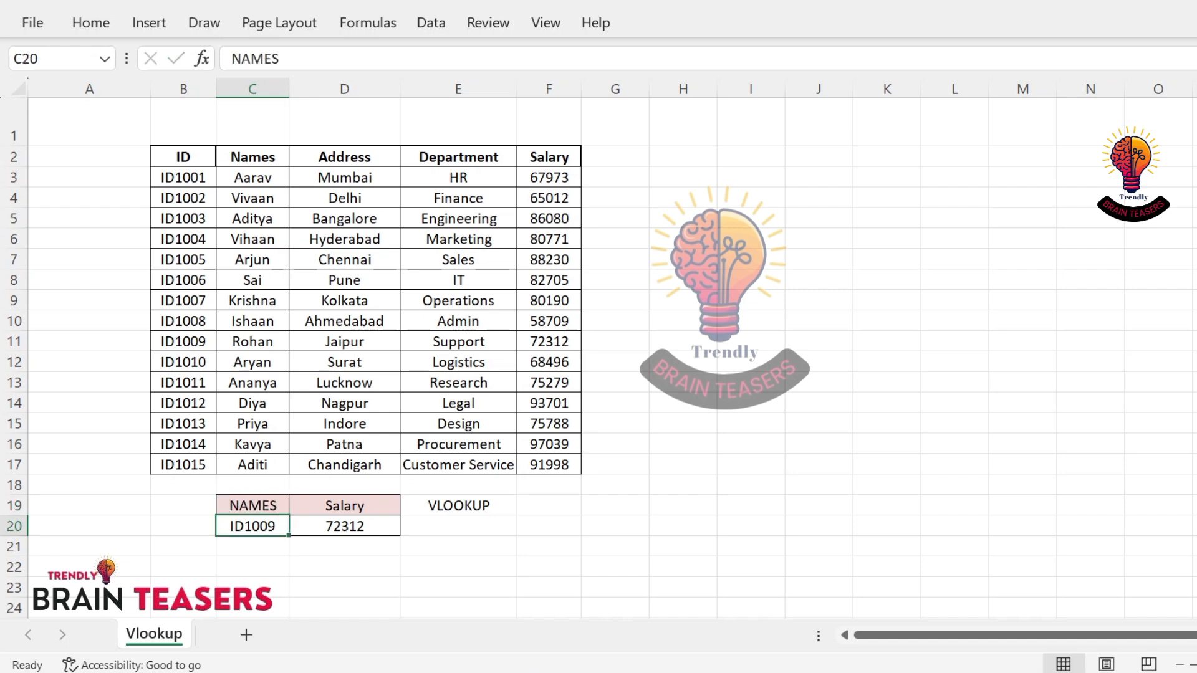
Start a new VLOOKUP formula in D20 with C20 as the lookup value and C3:F17 as the table array.
{"action": "left_click_drag", "start_coordinate": [252, 157], "coordinate": [273, 465]}
{"action": "left_click_drag", "start_coordinate": [548, 157], "coordinate": [548, 464]}
{"action": "left_click", "coordinate": [344, 526]}
{"action": "type", "text": "=vlook"}
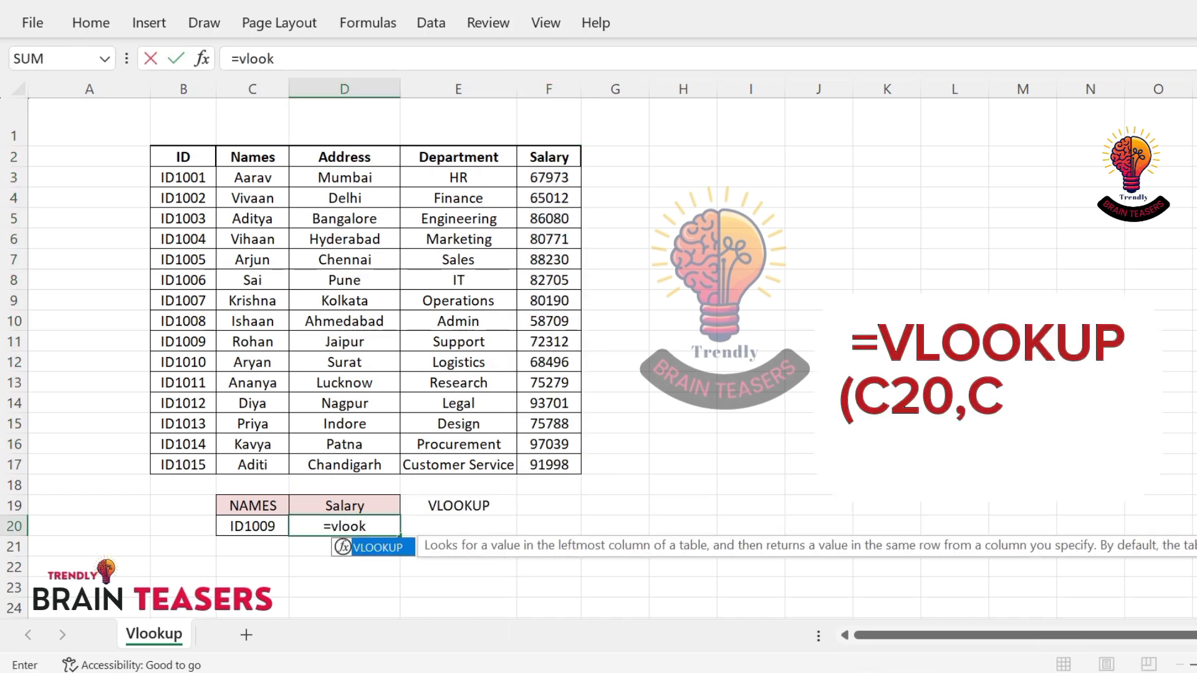
{"action": "type", "text": "up("}
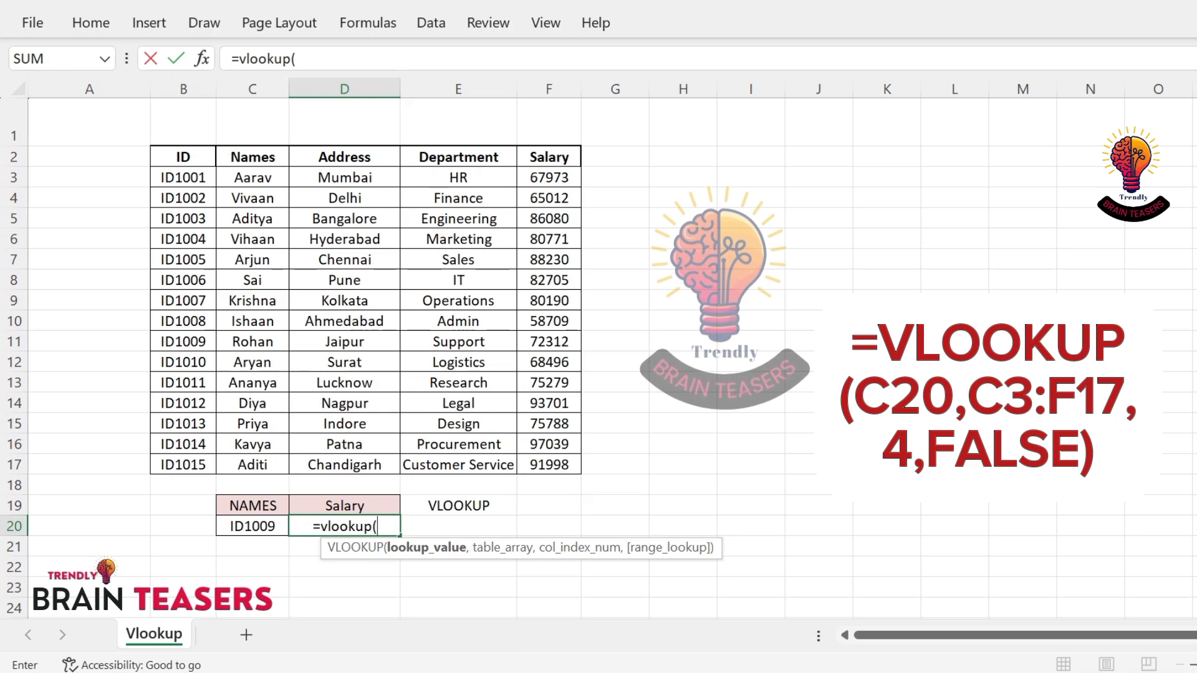
{"action": "left_click", "coordinate": [252, 526]}
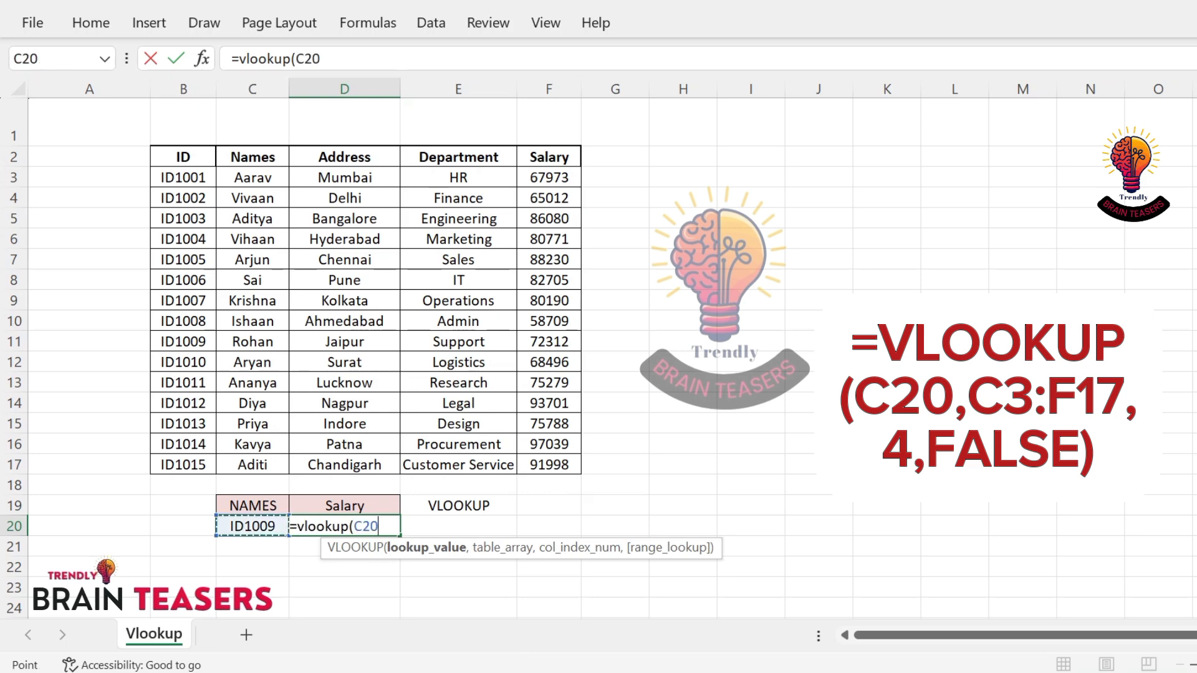
{"action": "type", "text": ","}
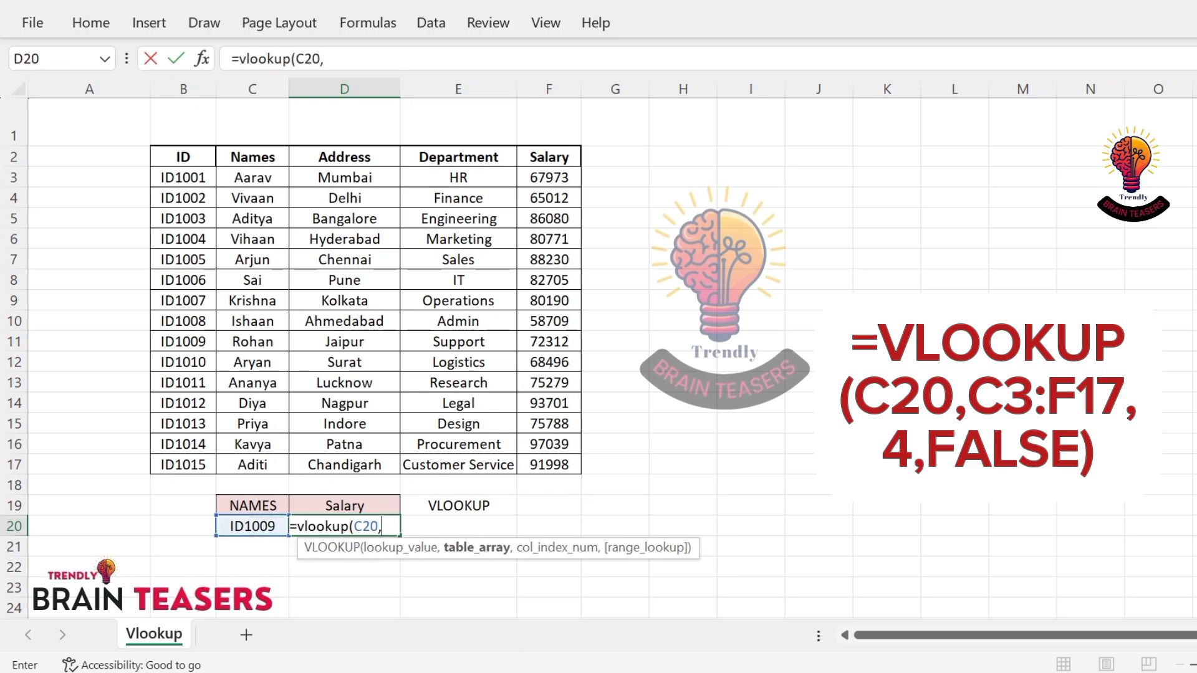
{"action": "left_click_drag", "start_coordinate": [252, 177], "coordinate": [561, 468]}
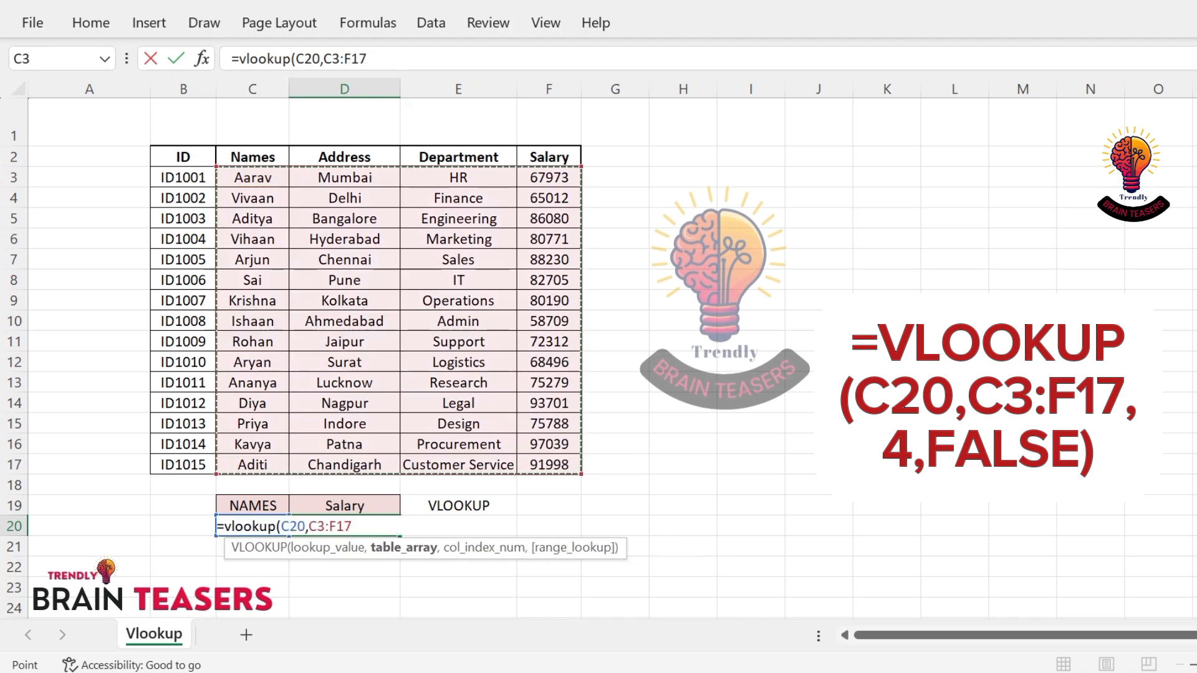
Finish the name-based formula in D20 with column index 4 and FALSE for an exact match.
{"action": "type", "text": ","}
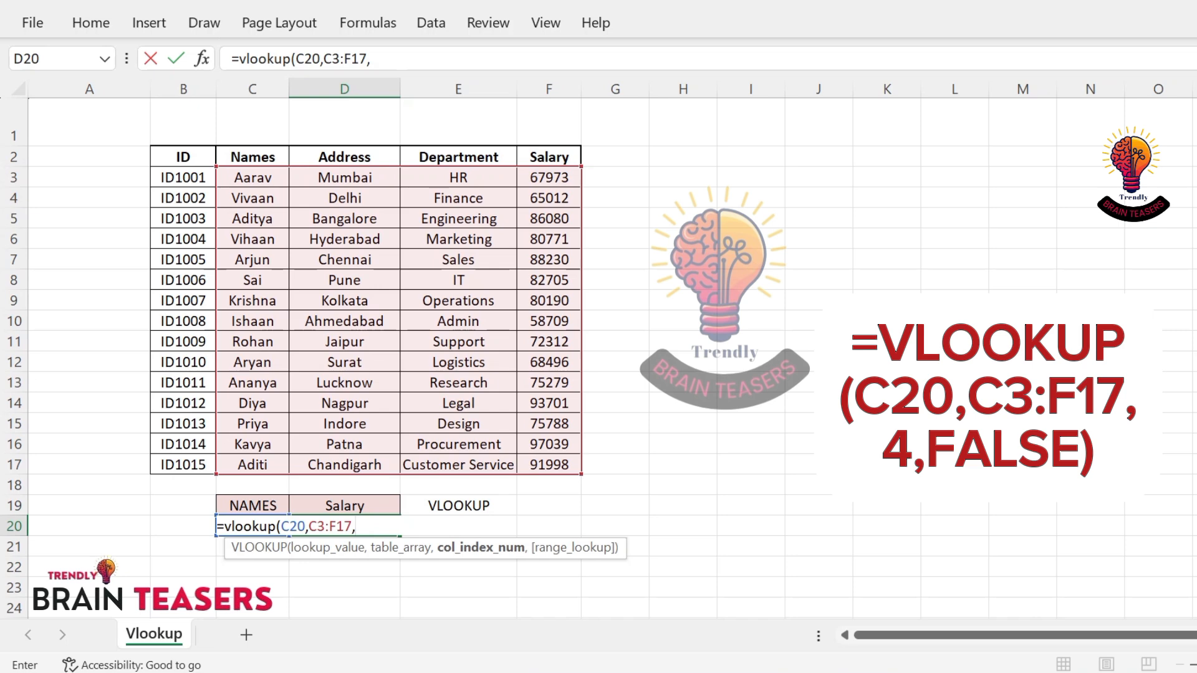
{"action": "type", "text": "4,"}
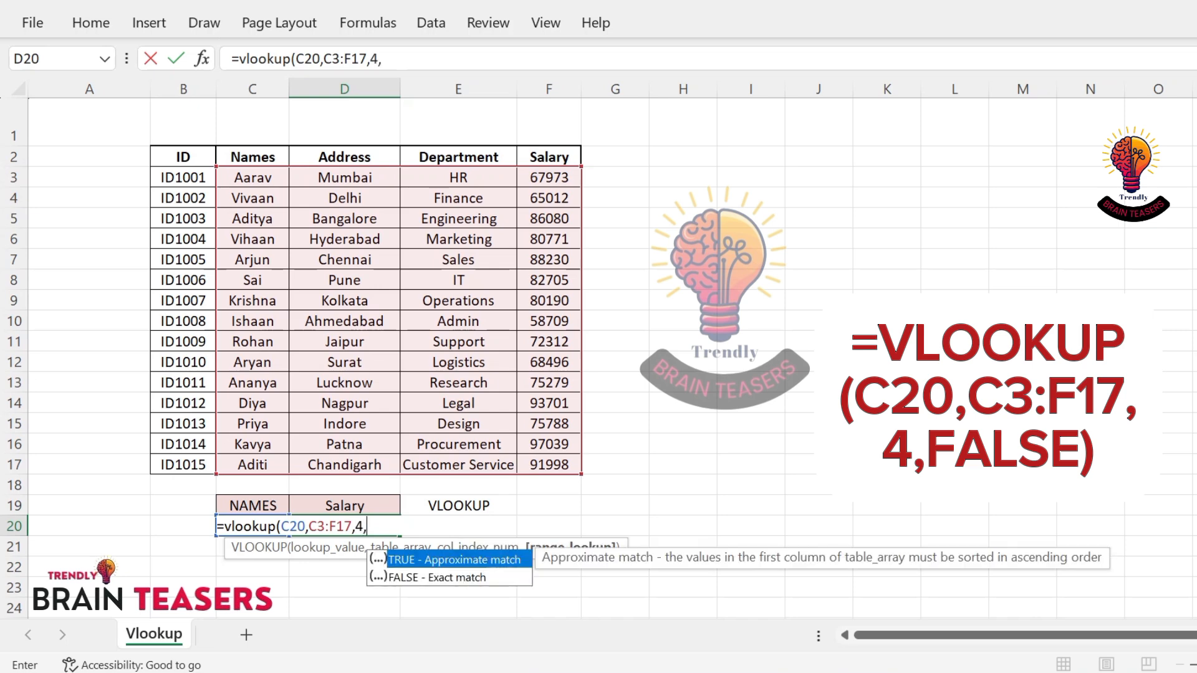
{"action": "key", "text": "Down"}
{"action": "key", "text": "Tab"}
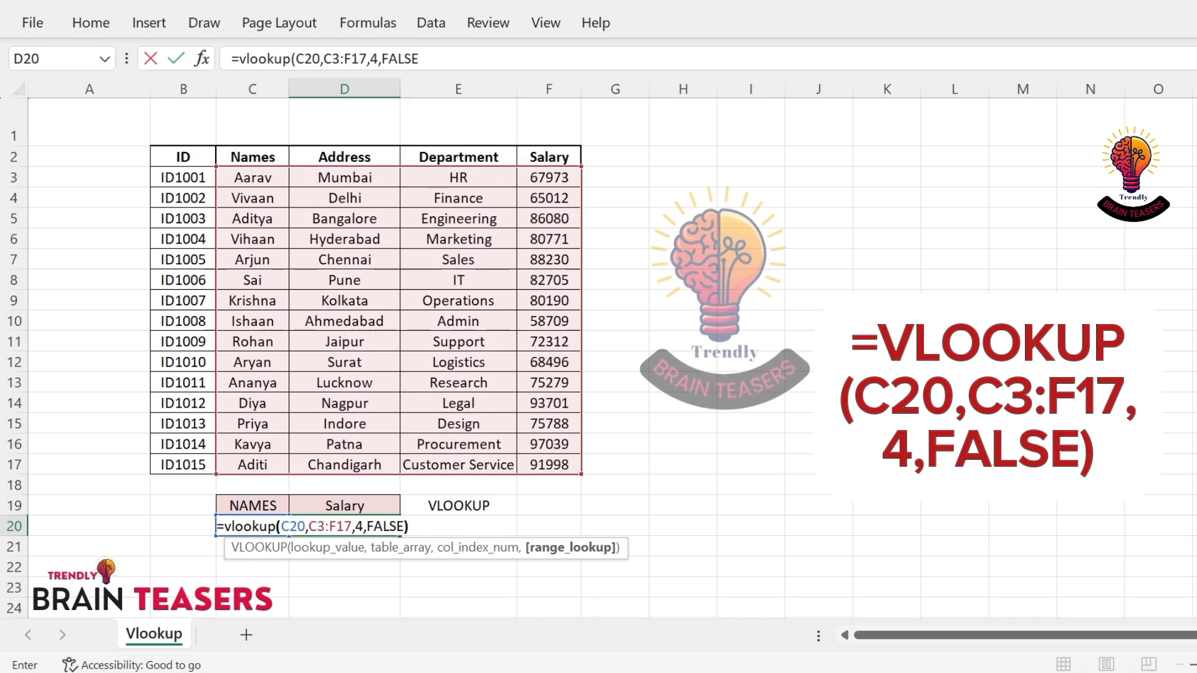
{"action": "key", "text": "Return"}
Copy the name from C7 into C20 and compare the looked-up salary with F7.
{"action": "double_click", "coordinate": [250, 260]}
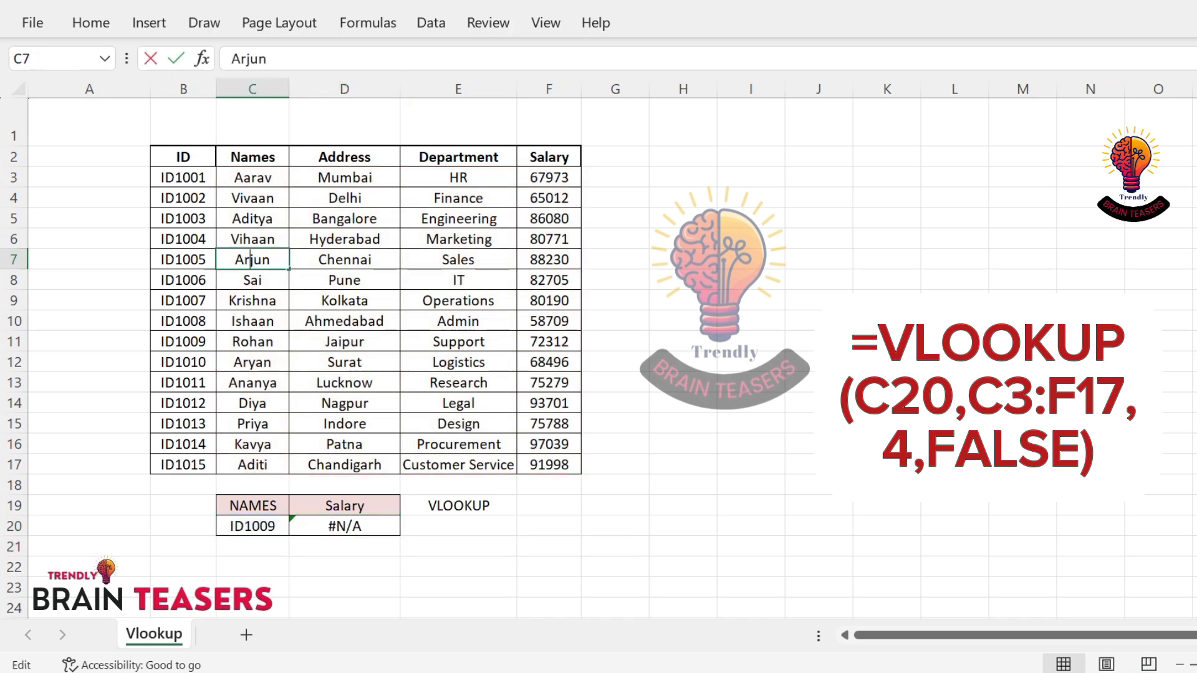
{"action": "right_click", "coordinate": [250, 260]}
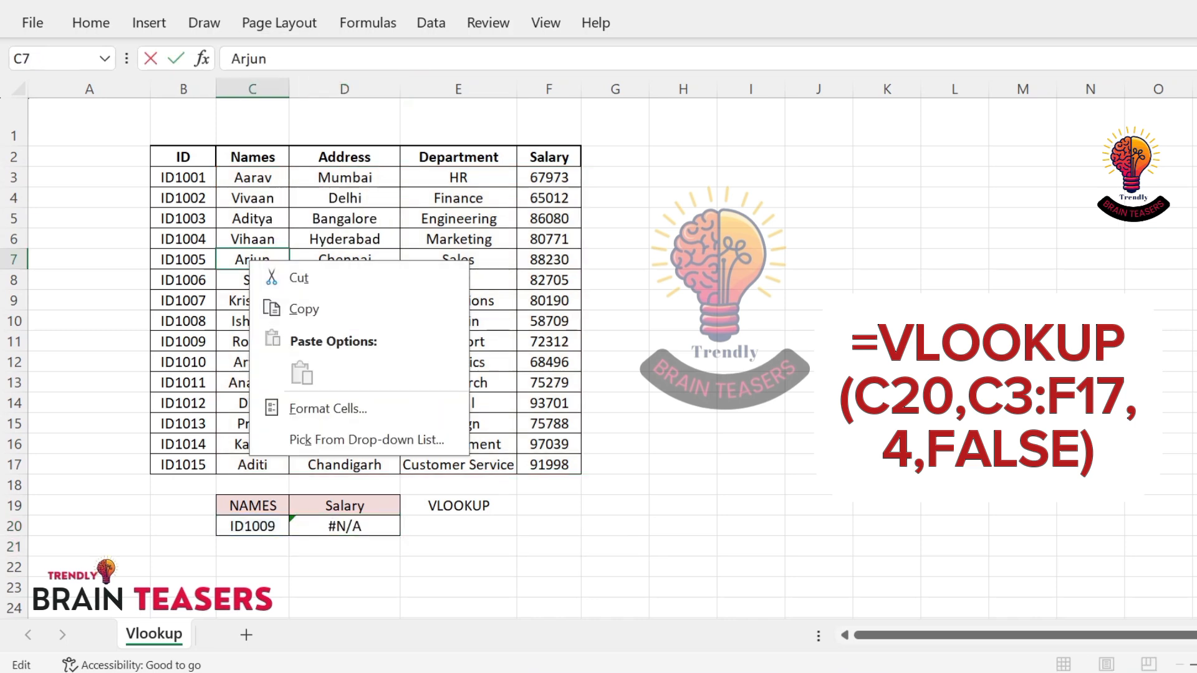
{"action": "key", "text": "Escape"}
{"action": "double_click", "coordinate": [252, 259]}
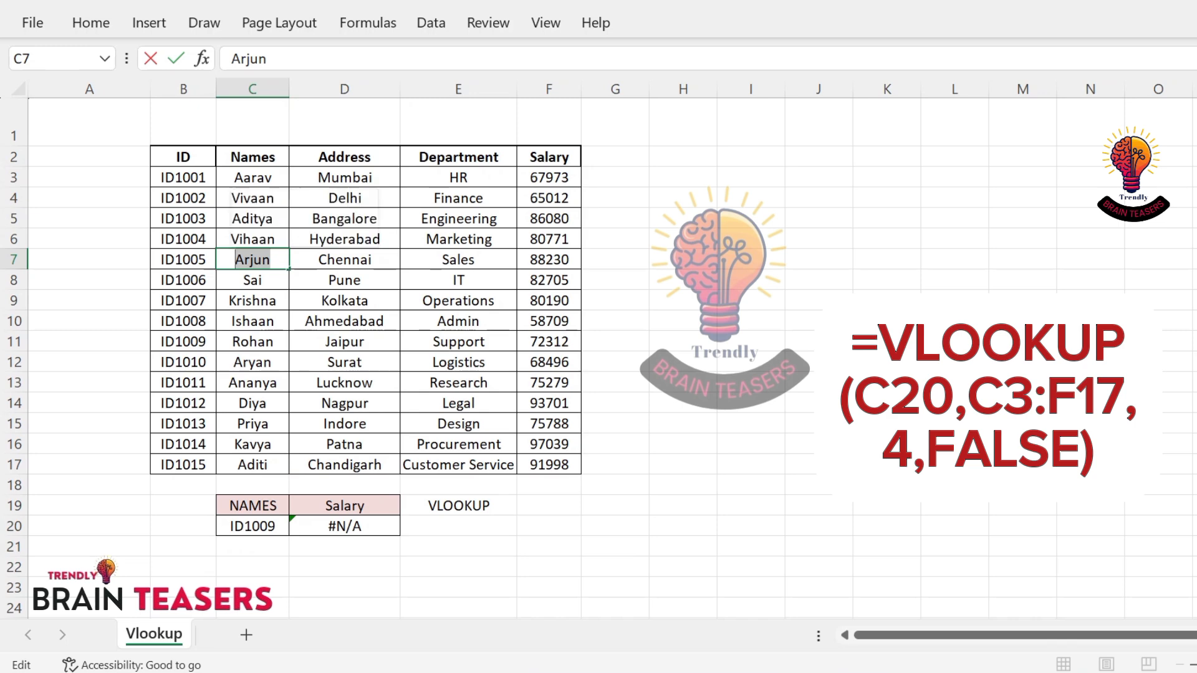
{"action": "right_click", "coordinate": [253, 259]}
{"action": "key", "text": "Escape"}
{"action": "left_click", "coordinate": [252, 526]}
{"action": "right_click", "coordinate": [274, 526]}
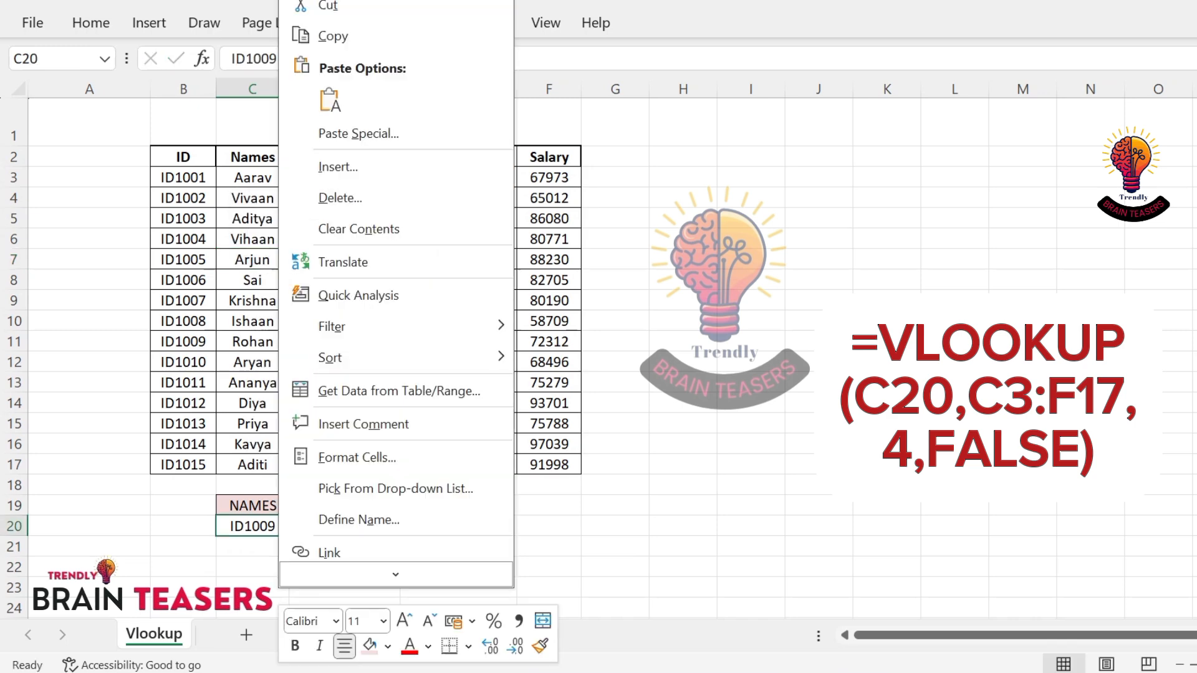
{"action": "left_click", "coordinate": [329, 99]}
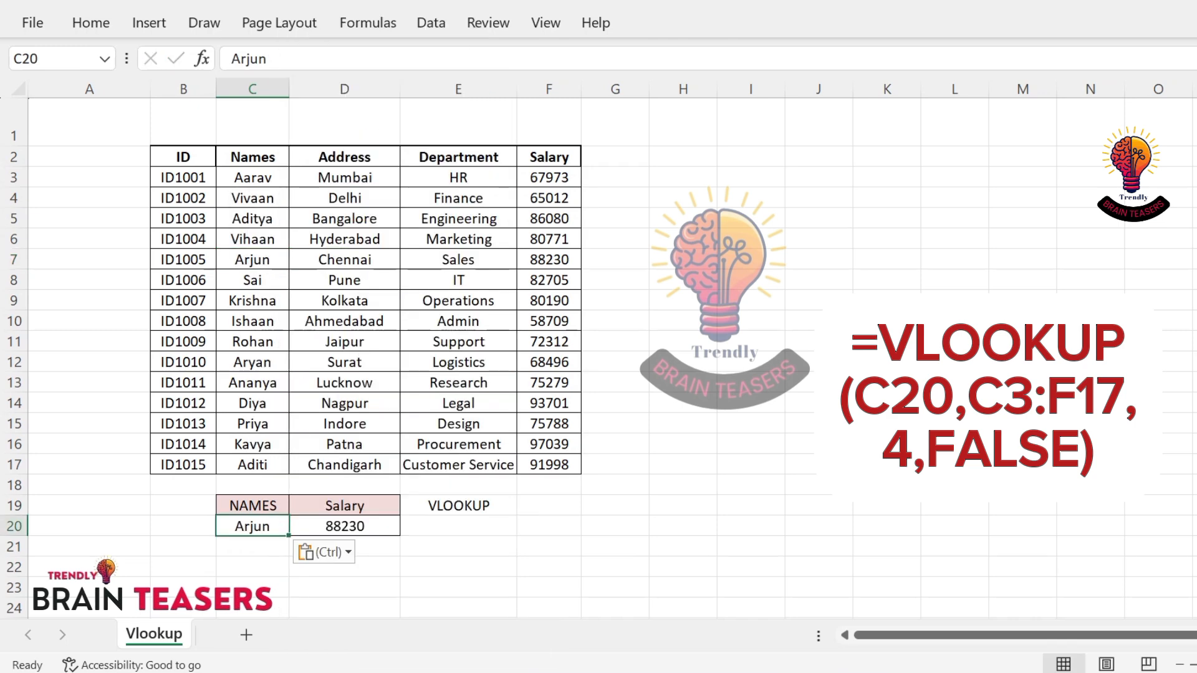
{"action": "left_click", "coordinate": [549, 259]}
Copy the name from C9 into the lookup cell C20 and compare the returned salary with F9.
{"action": "right_click", "coordinate": [279, 301]}
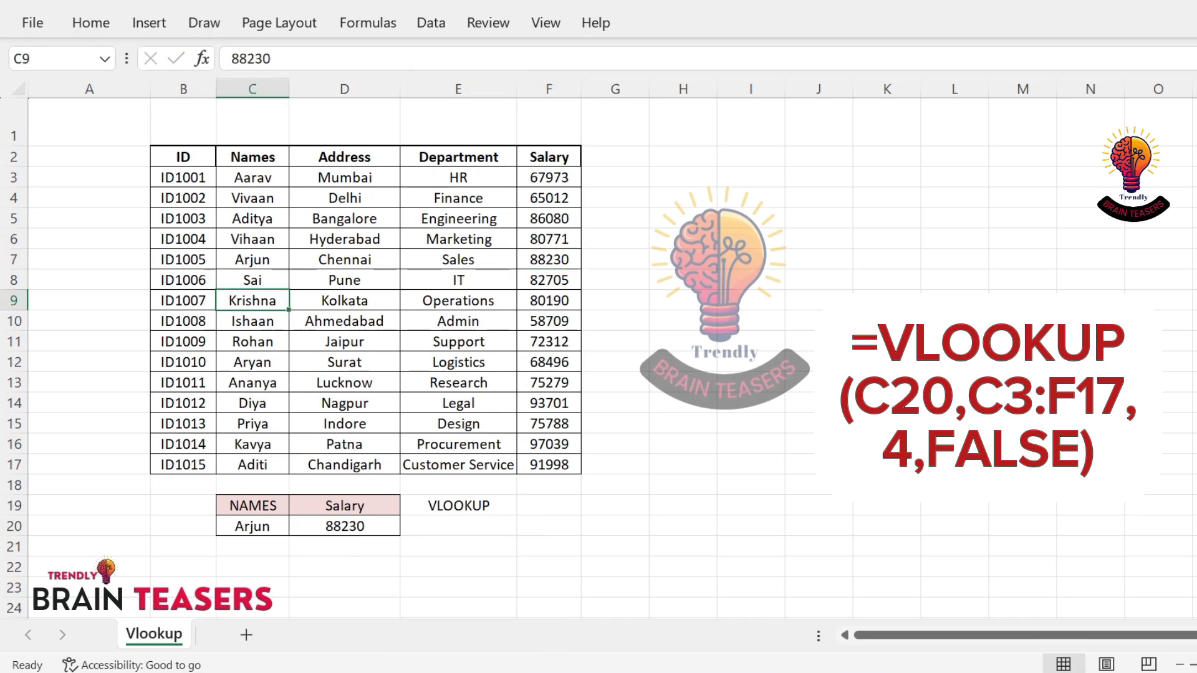
{"action": "left_click", "coordinate": [334, 123]}
{"action": "left_click", "coordinate": [250, 526]}
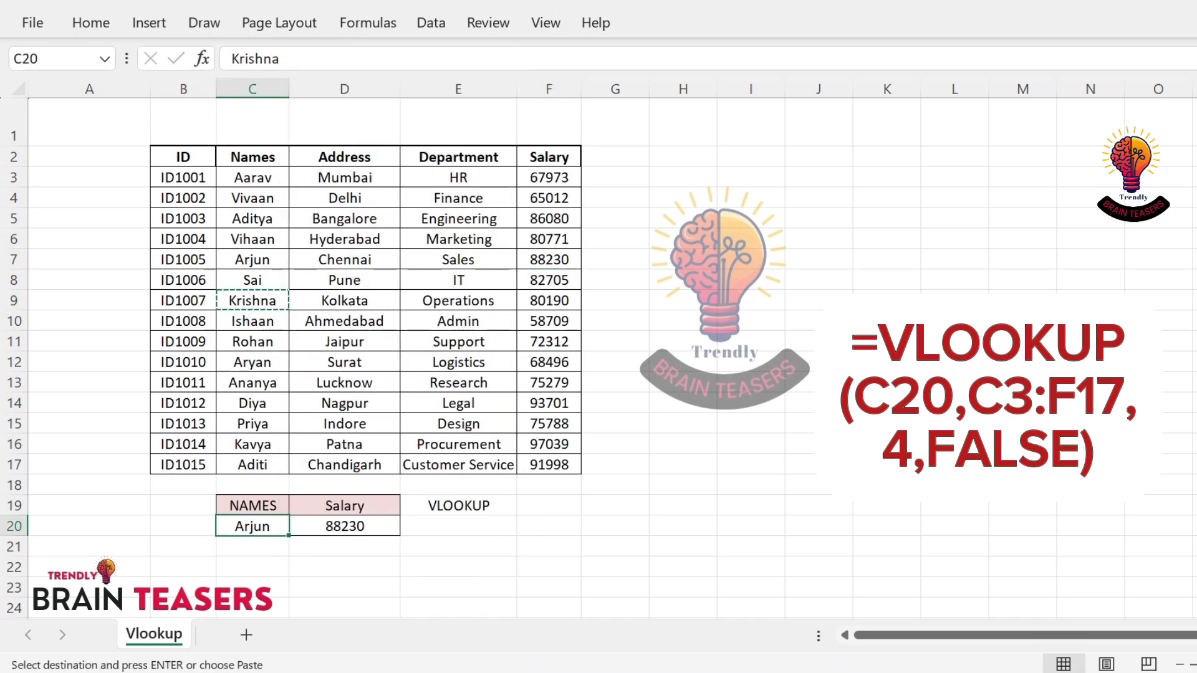
{"action": "right_click", "coordinate": [260, 526]}
{"action": "left_click", "coordinate": [311, 100]}
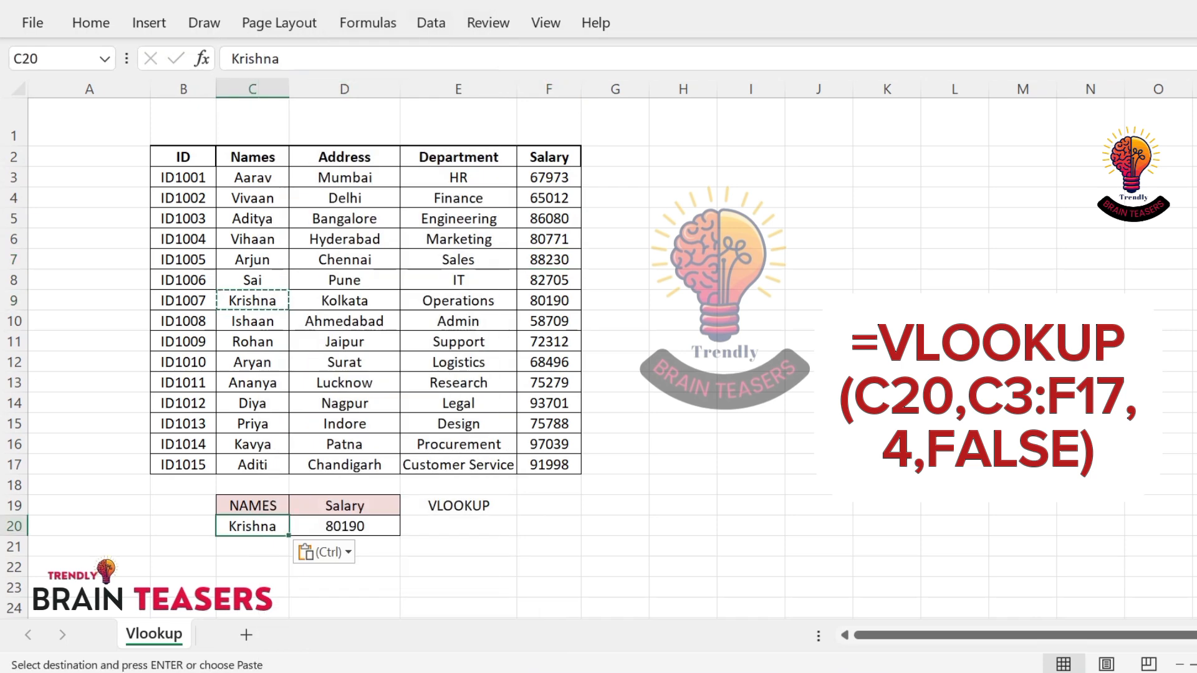
{"action": "left_click", "coordinate": [549, 300]}
Copy the name from C17 into the lookup cell C20 and compare the returned salary with F17.
{"action": "right_click", "coordinate": [252, 464]}
{"action": "left_click", "coordinate": [321, 37]}
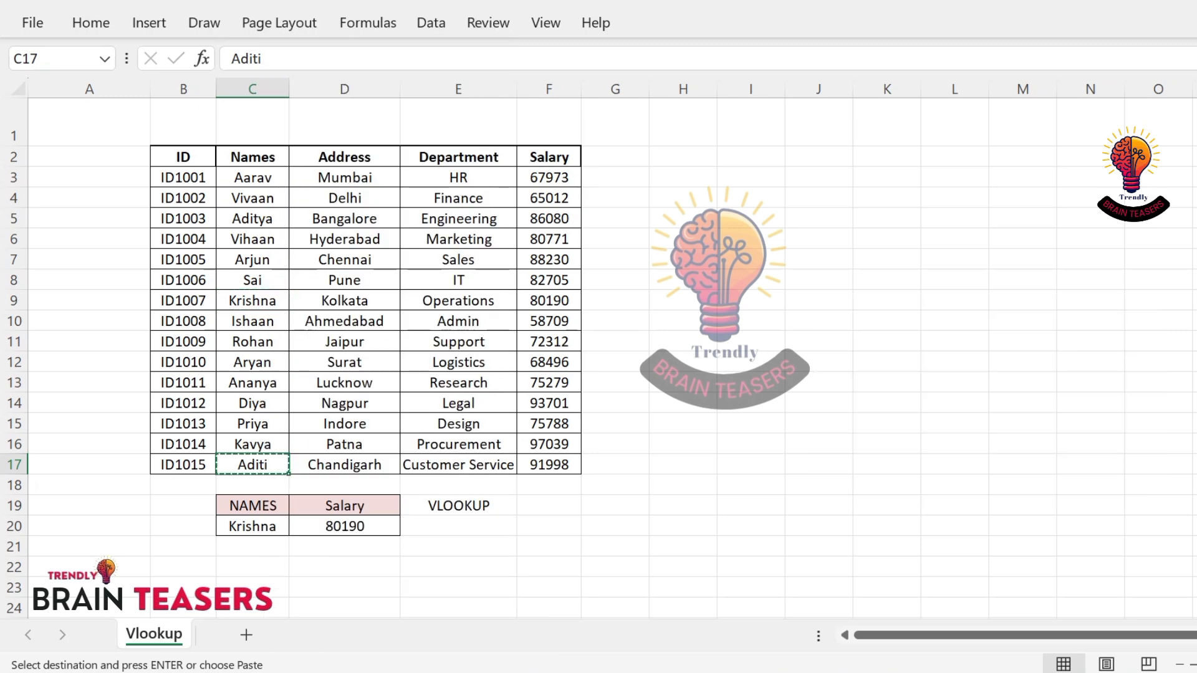
{"action": "left_click", "coordinate": [250, 526]}
{"action": "right_click", "coordinate": [259, 526]}
{"action": "left_click", "coordinate": [312, 100]}
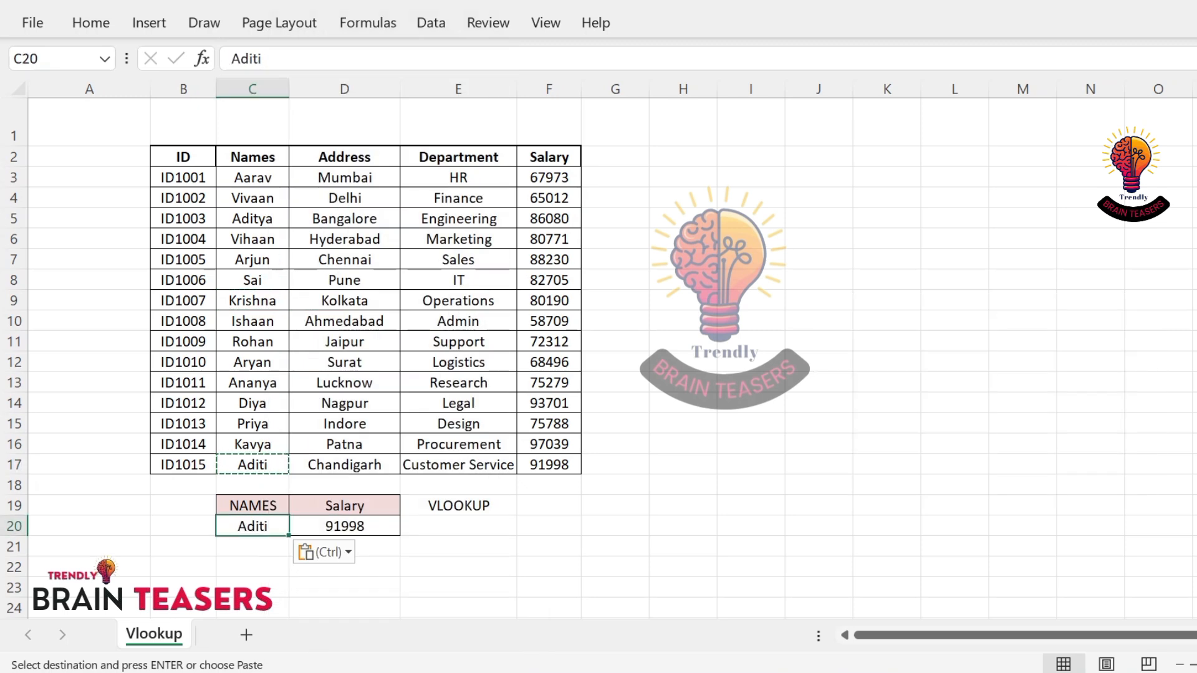
{"action": "left_click", "coordinate": [549, 465]}
Change the lookup header in C19 to Address.
{"action": "left_click", "coordinate": [252, 505]}
{"action": "left_click", "coordinate": [253, 526]}
{"action": "double_click", "coordinate": [252, 505]}
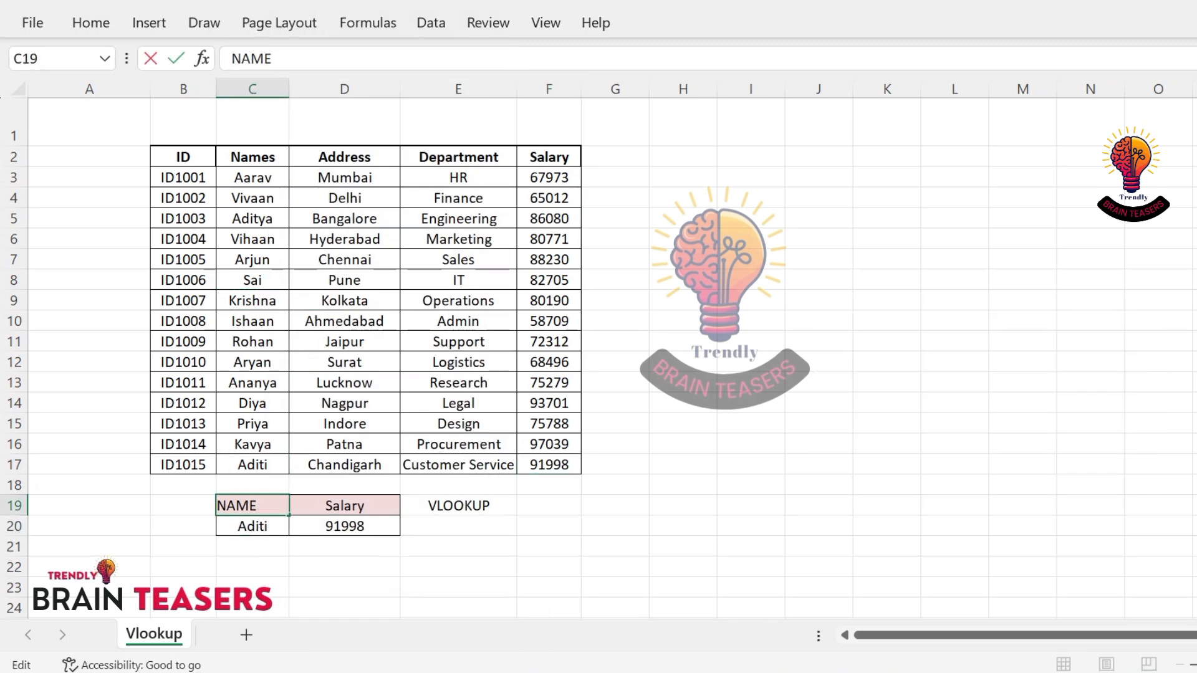
{"action": "key", "text": "BackSpace"}
{"action": "key", "text": "BackSpace"}
{"action": "key", "text": "BackSpace"}
{"action": "key", "text": "BackSpace"}
{"action": "type", "text": "Address"}
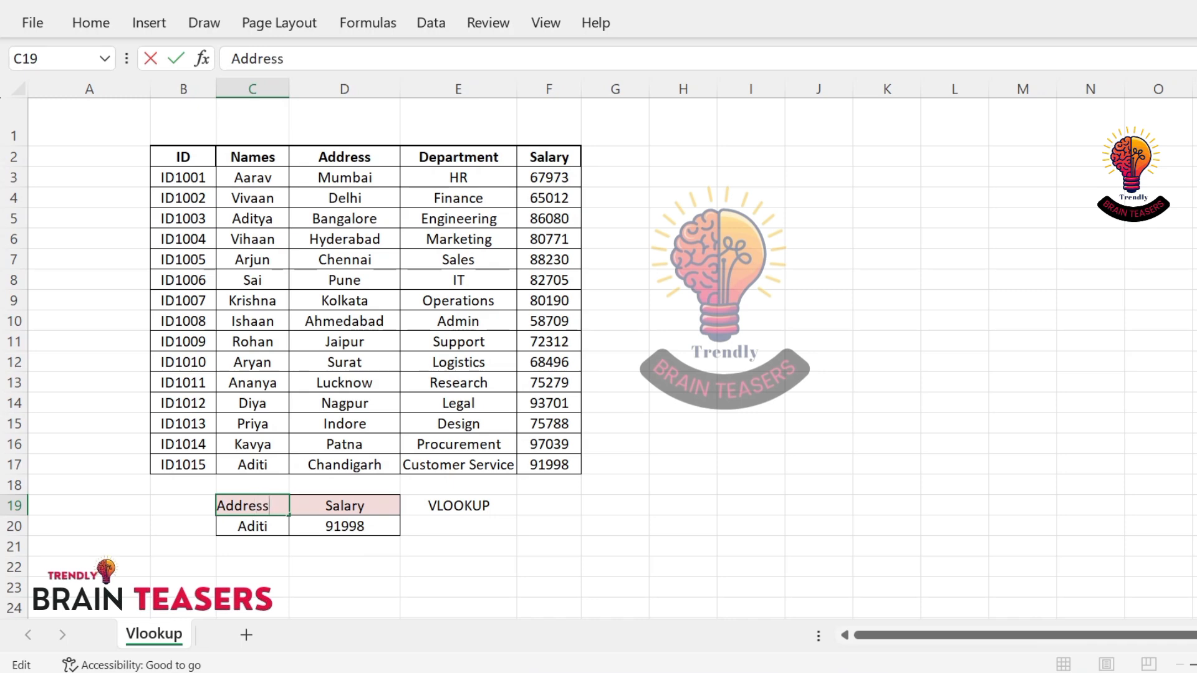
{"action": "key", "text": "Return"}
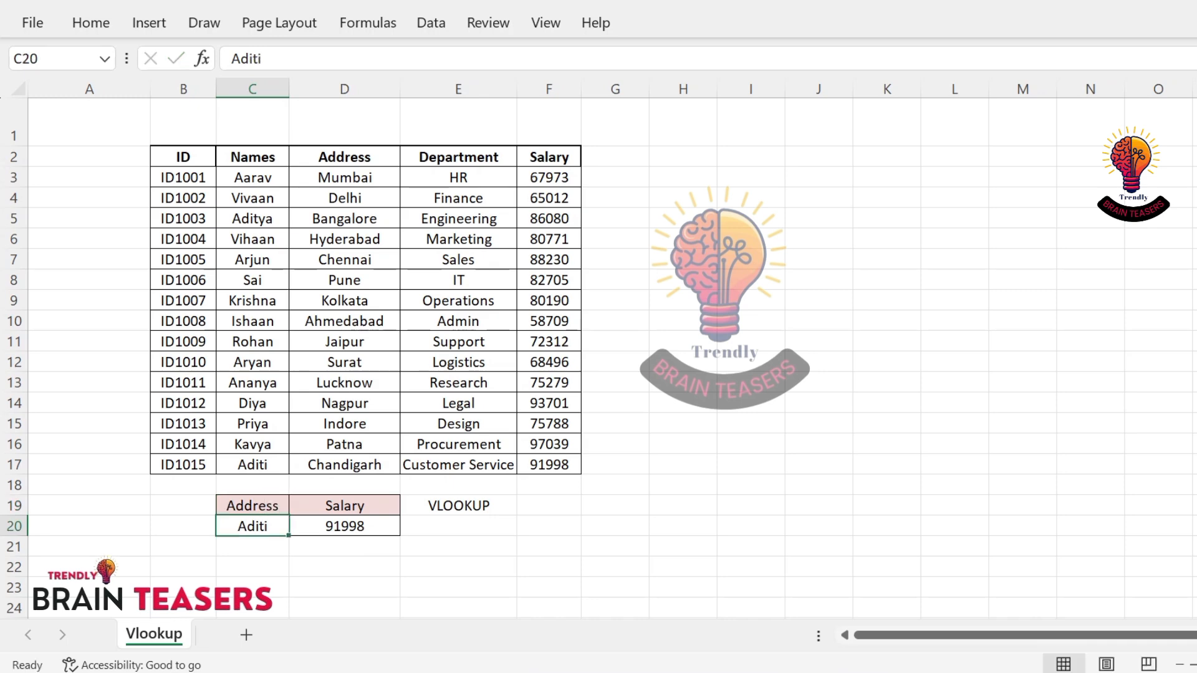
Replace the formula in D20 with a new VLOOKUP using C20 as the lookup value and D3:F17 as the table array.
{"action": "left_click_drag", "start_coordinate": [344, 156], "coordinate": [344, 464]}
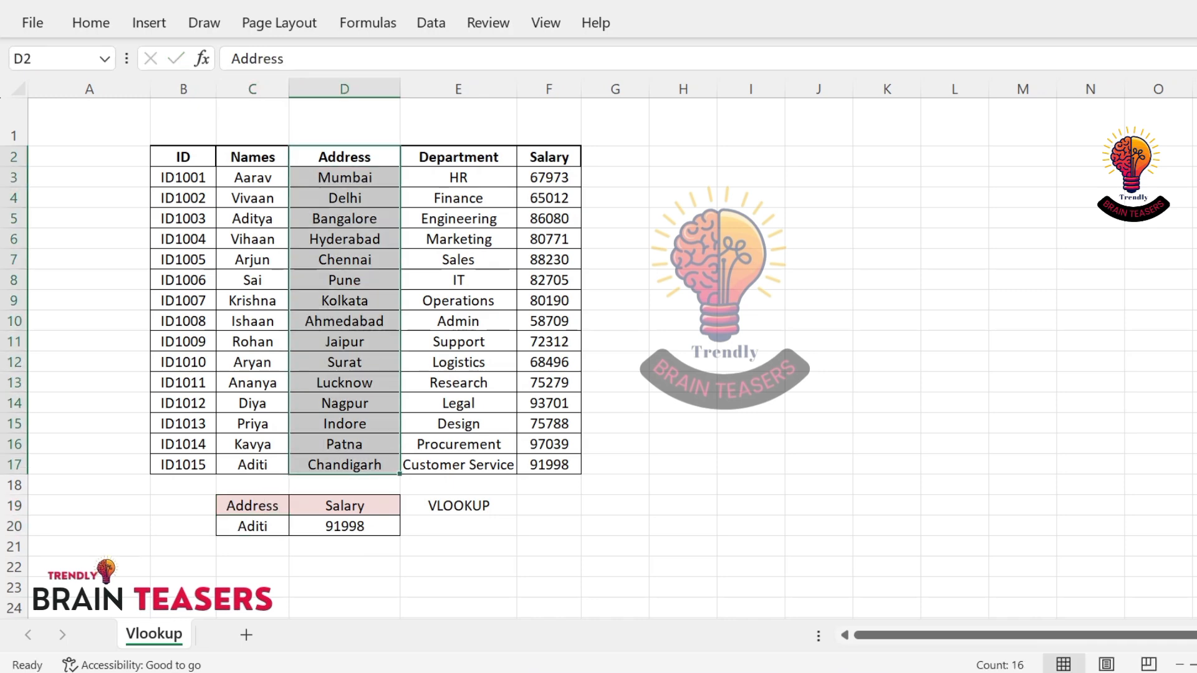
{"action": "left_click_drag", "start_coordinate": [548, 156], "coordinate": [548, 464]}
{"action": "left_click", "coordinate": [458, 506]}
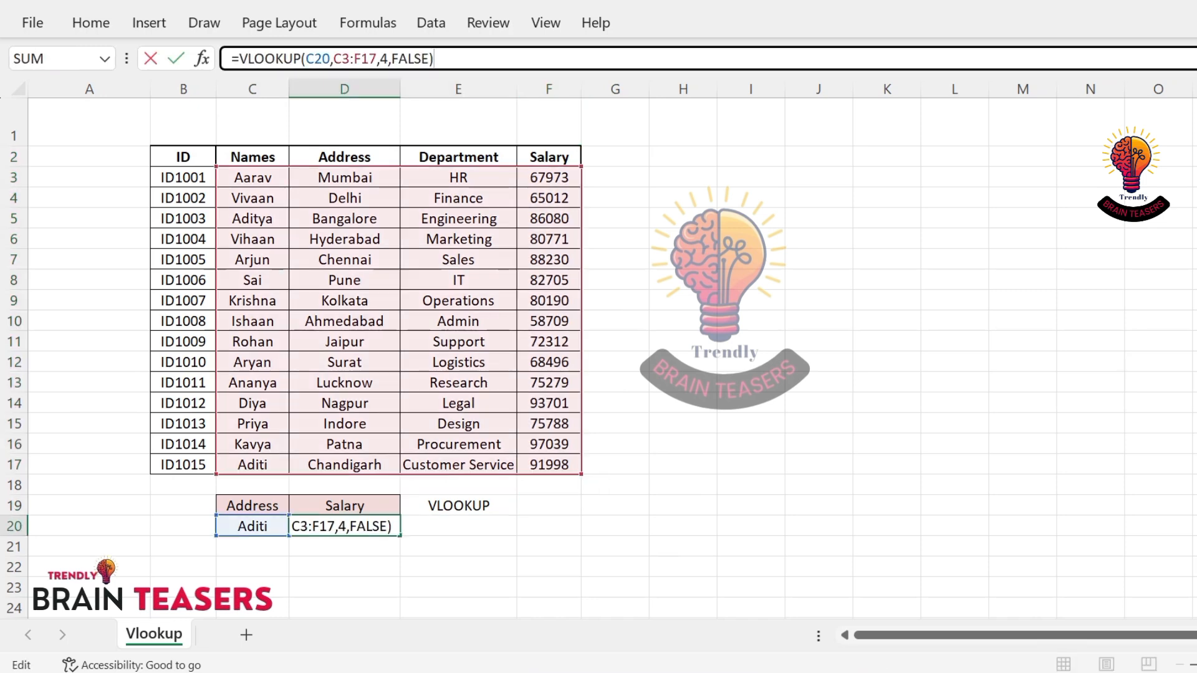
{"action": "left_click_drag", "start_coordinate": [434, 58], "coordinate": [239, 59]}
{"action": "left_click", "coordinate": [443, 59]}
{"action": "key", "text": "BackSpace"}
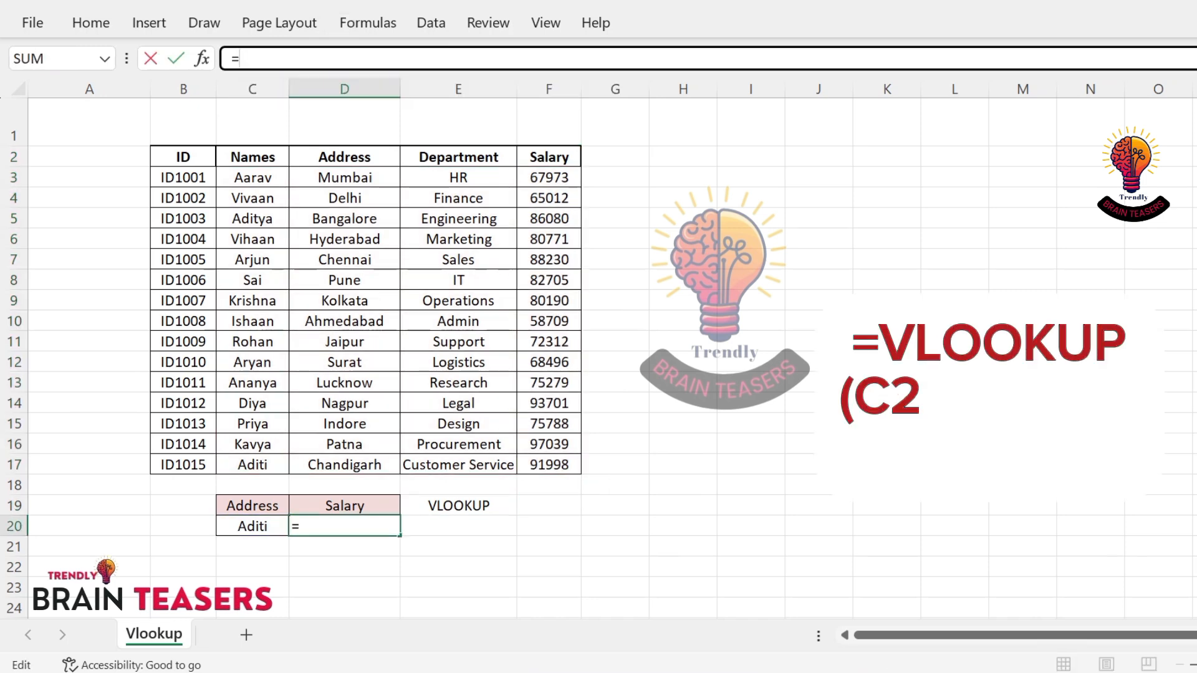
{"action": "type", "text": "vlookup("}
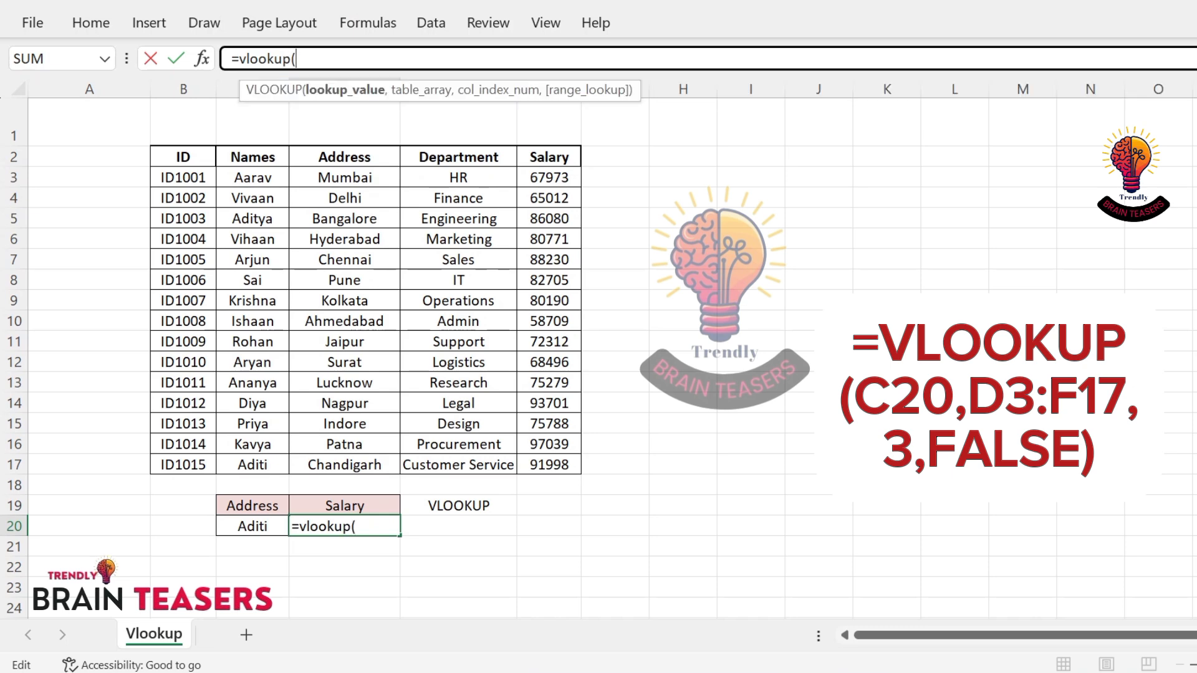
{"action": "left_click", "coordinate": [252, 526]}
{"action": "type", "text": ","}
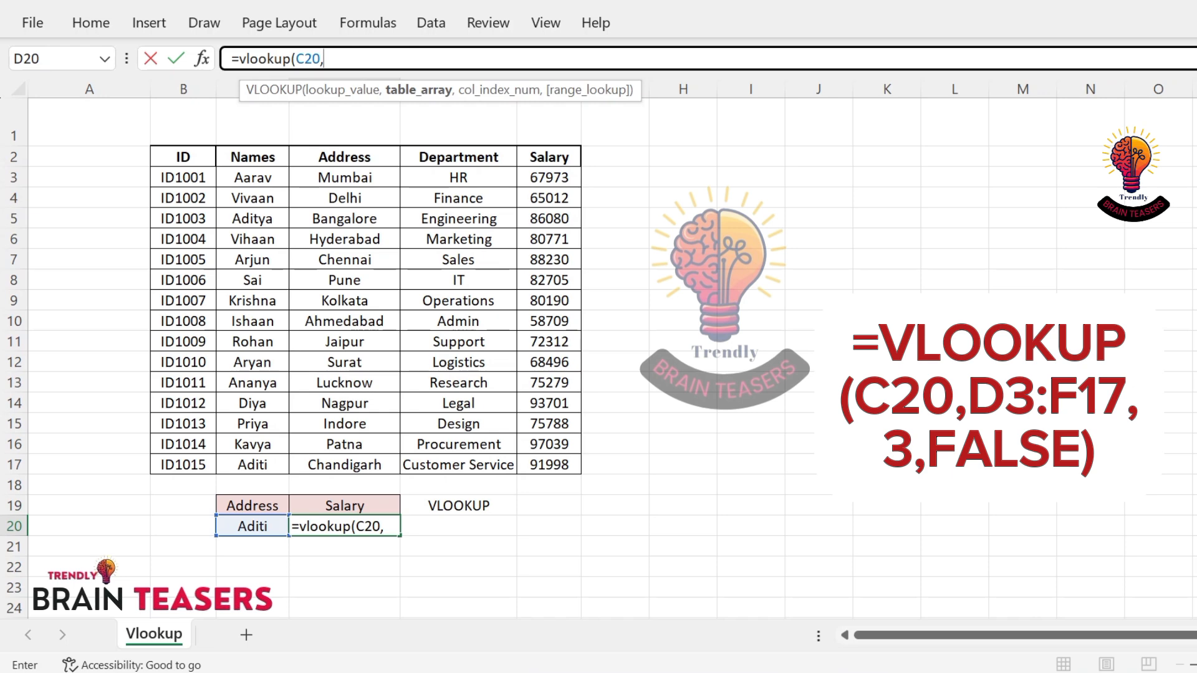
{"action": "left_click_drag", "start_coordinate": [344, 177], "coordinate": [548, 464]}
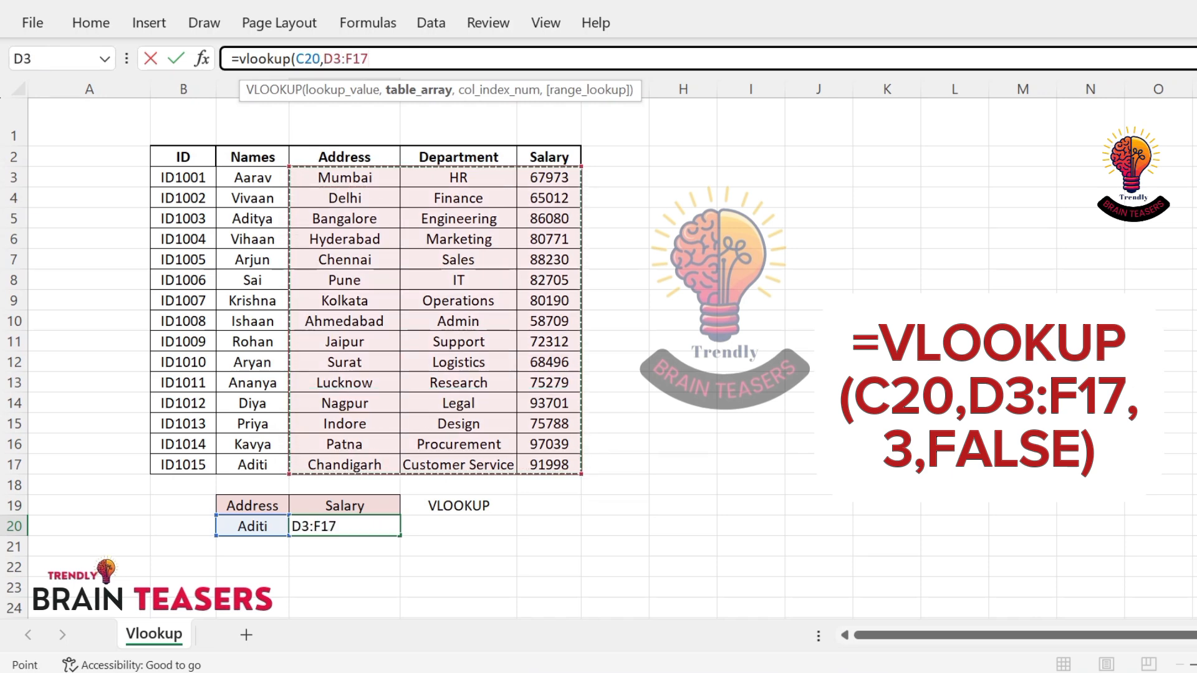
Complete the address-based formula in D20 with column index 3 and FALSE for an exact match.
{"action": "type", "text": ","}
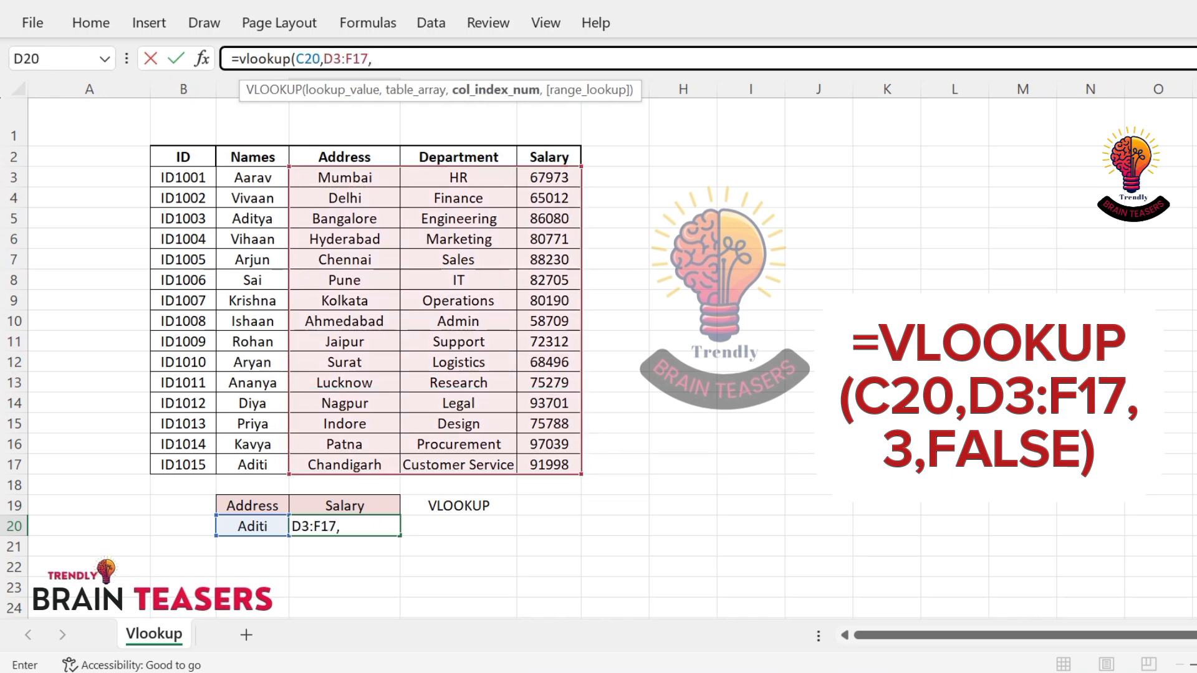
{"action": "type", "text": "3,"}
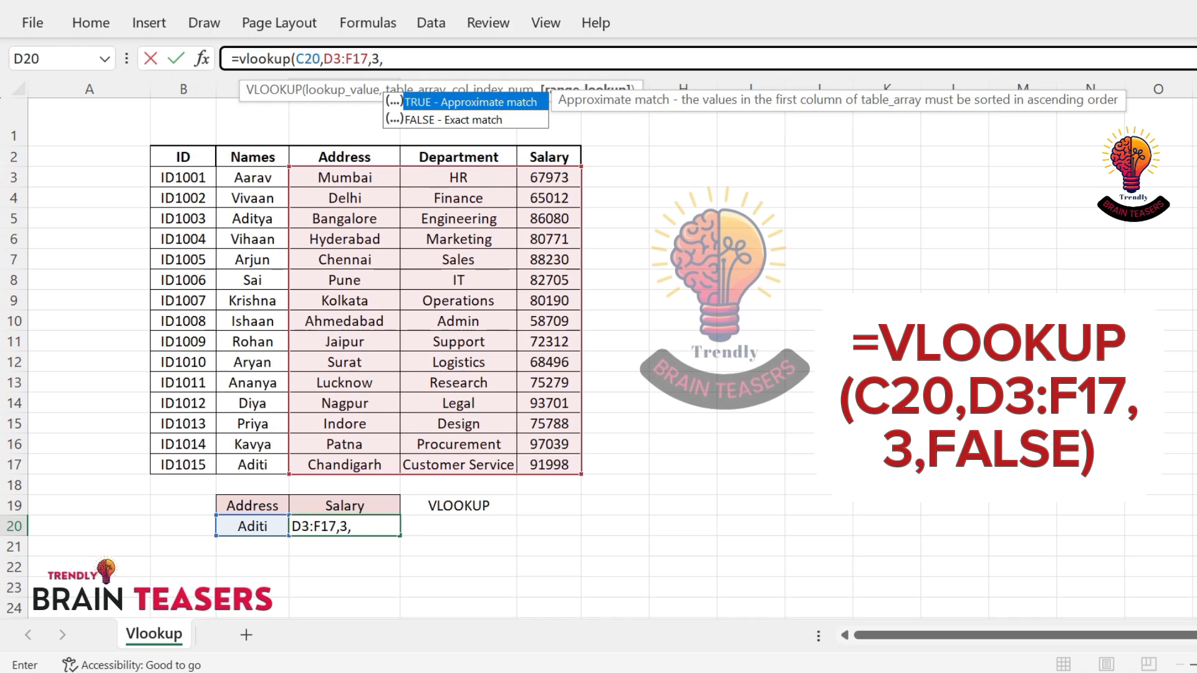
{"action": "key", "text": "Down"}
{"action": "key", "text": "Tab"}
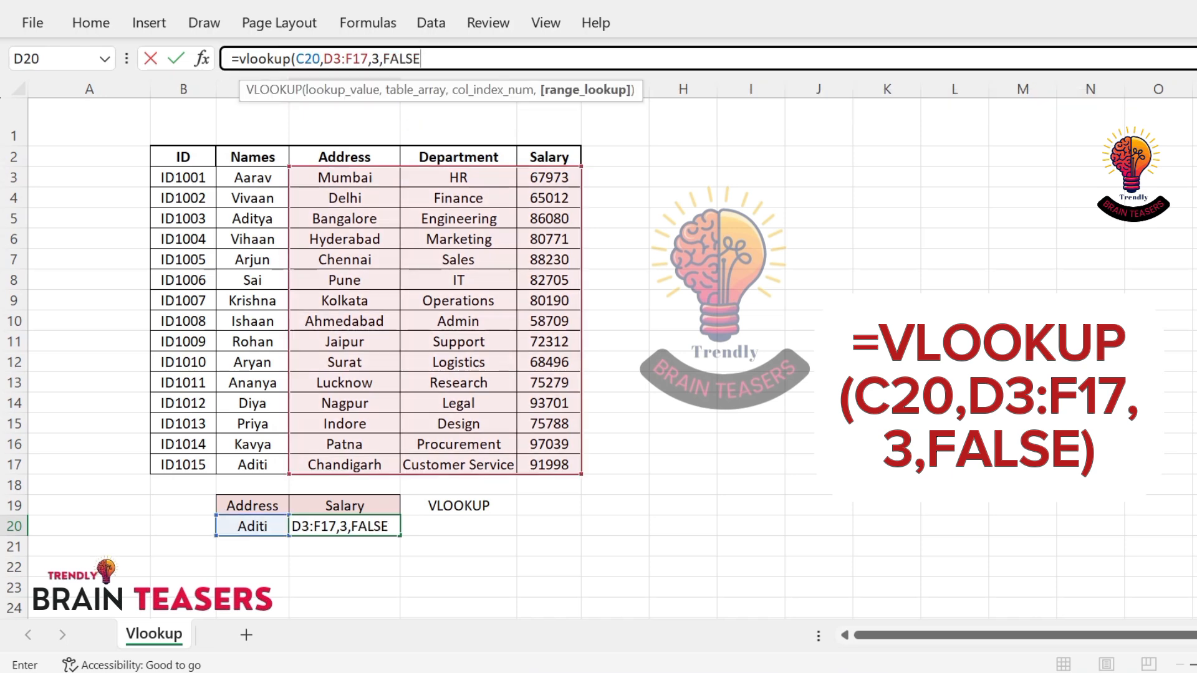
{"action": "type", "text": ")"}
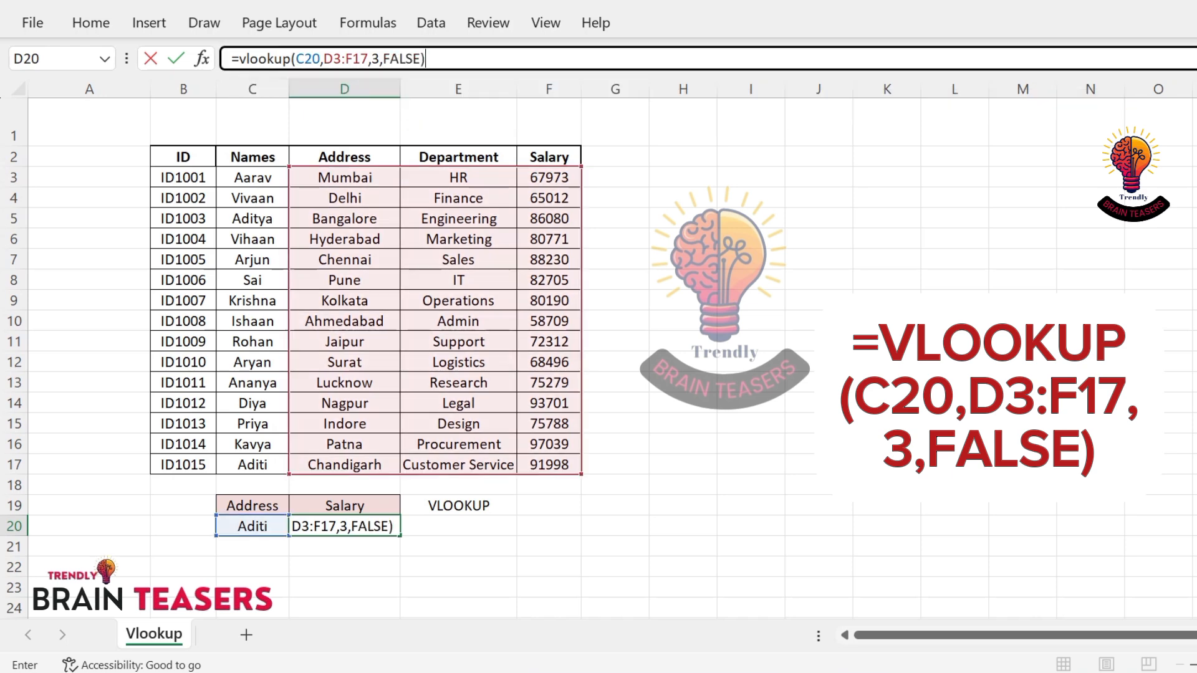
{"action": "key", "text": "Return"}
Copy the address Bangalore from D5 into the lookup cell C20.
{"action": "double_click", "coordinate": [350, 239]}
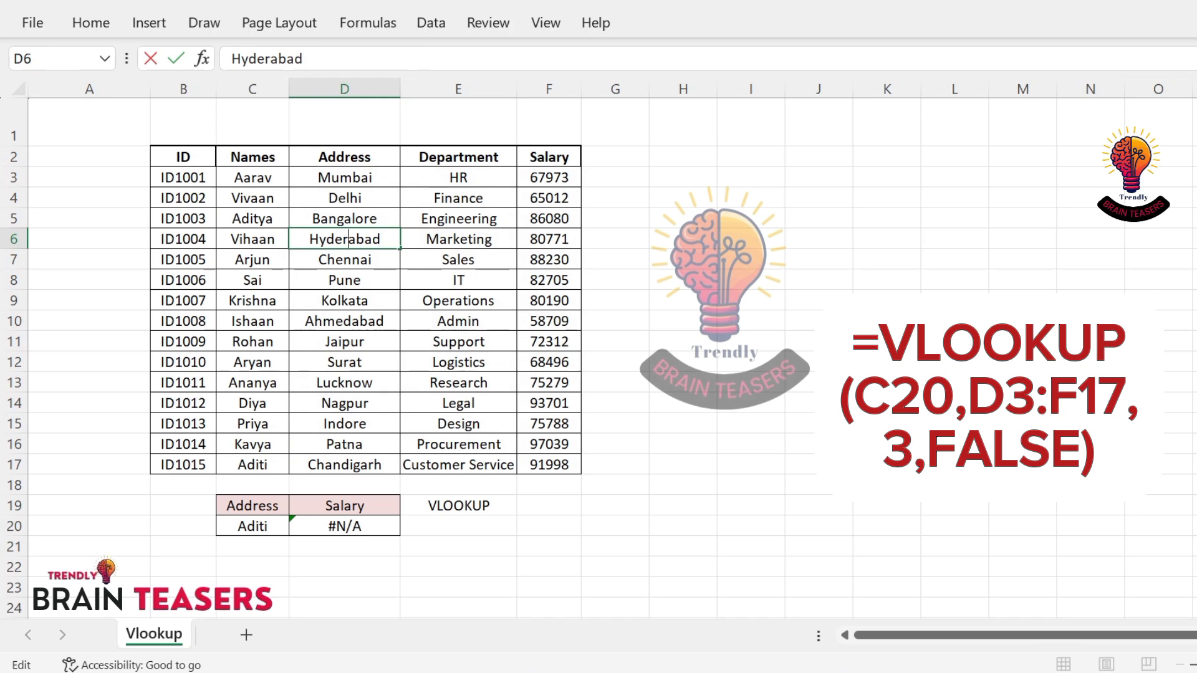
{"action": "right_click", "coordinate": [373, 218]}
{"action": "left_click", "coordinate": [428, 123]}
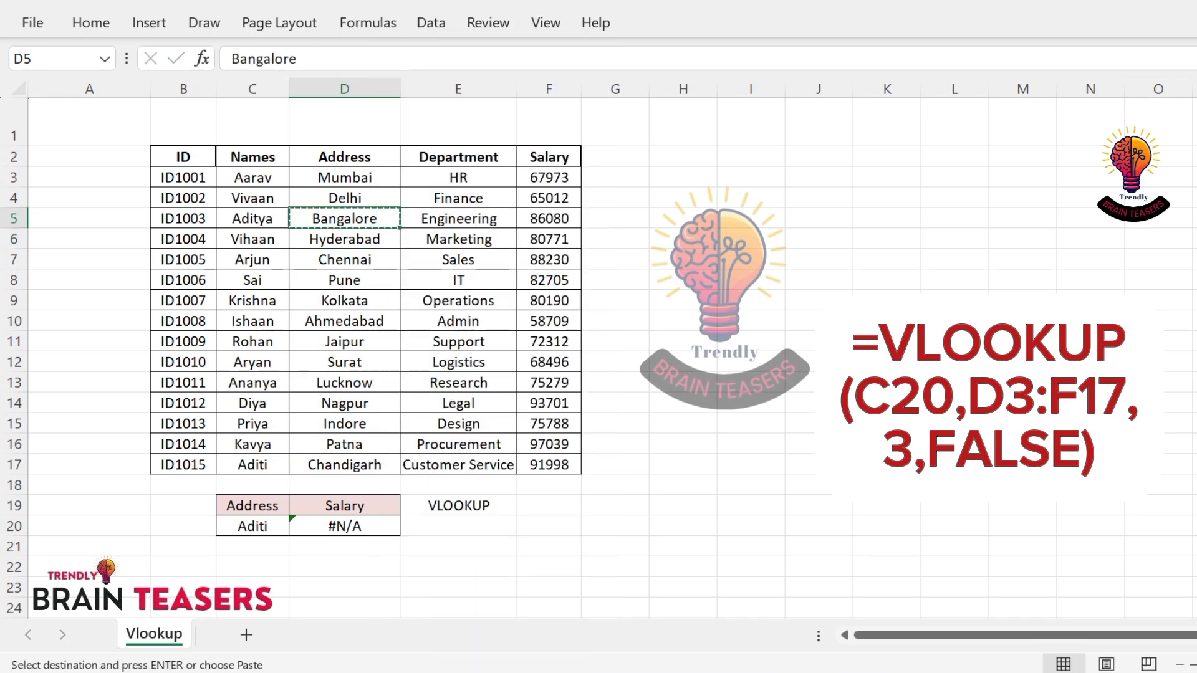
{"action": "left_click", "coordinate": [253, 526]}
{"action": "right_click", "coordinate": [253, 526]}
{"action": "left_click", "coordinate": [304, 100]}
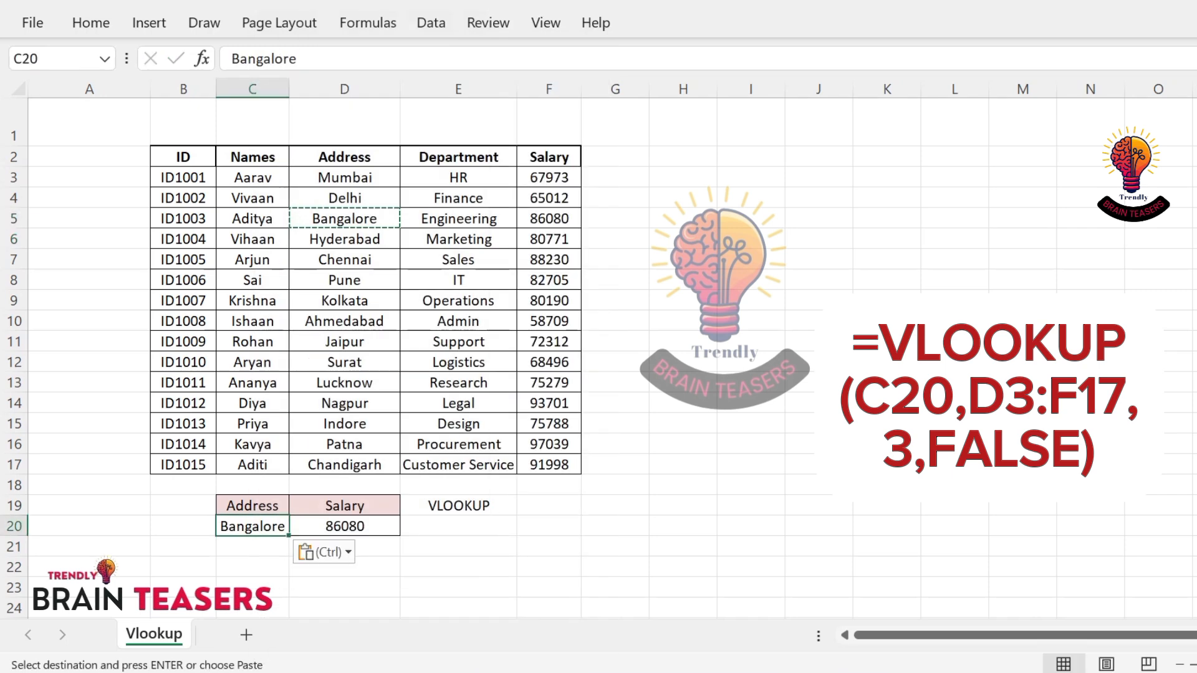
Copy the address Kolkata from D9 into the lookup cell C20.
{"action": "left_click", "coordinate": [343, 300]}
{"action": "right_click", "coordinate": [343, 300]}
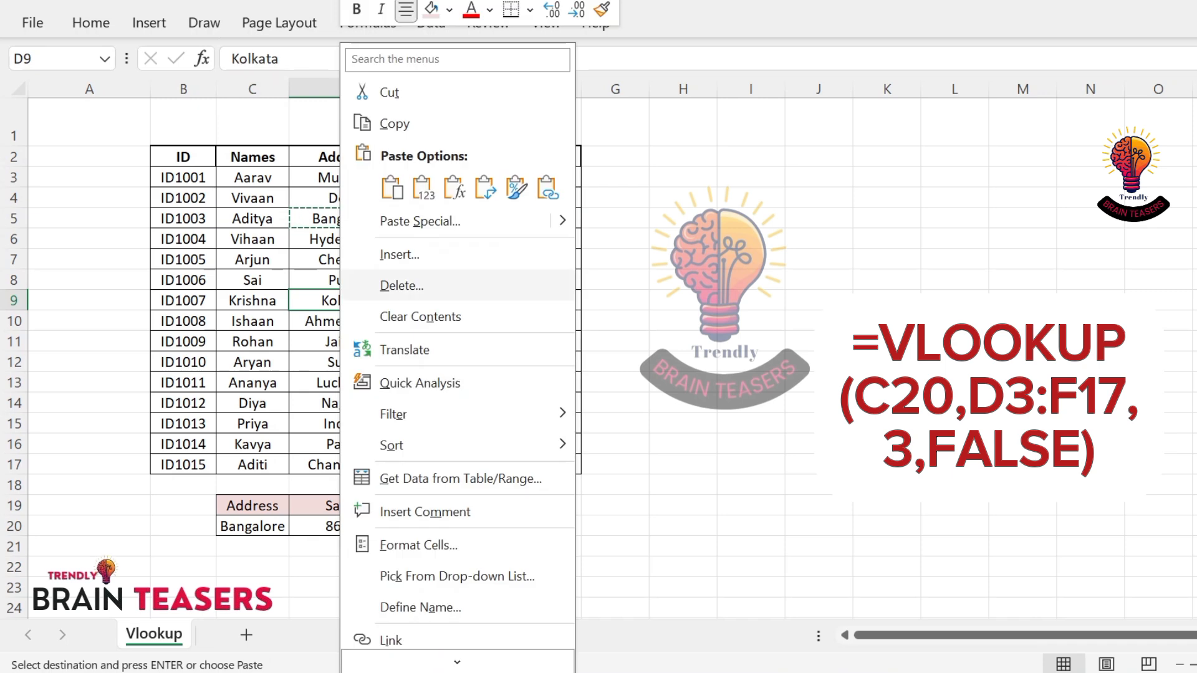
{"action": "left_click", "coordinate": [392, 123]}
{"action": "left_click", "coordinate": [253, 526]}
{"action": "right_click", "coordinate": [252, 526]}
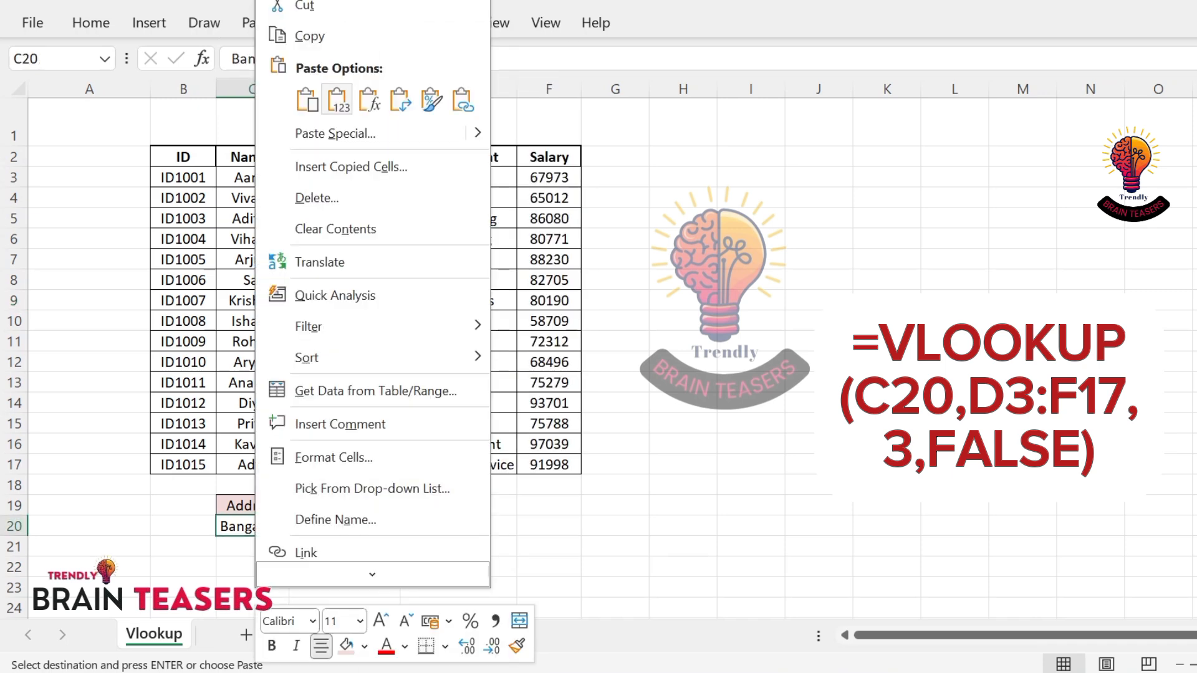
{"action": "left_click", "coordinate": [337, 99]}
{"action": "left_click", "coordinate": [336, 103]}
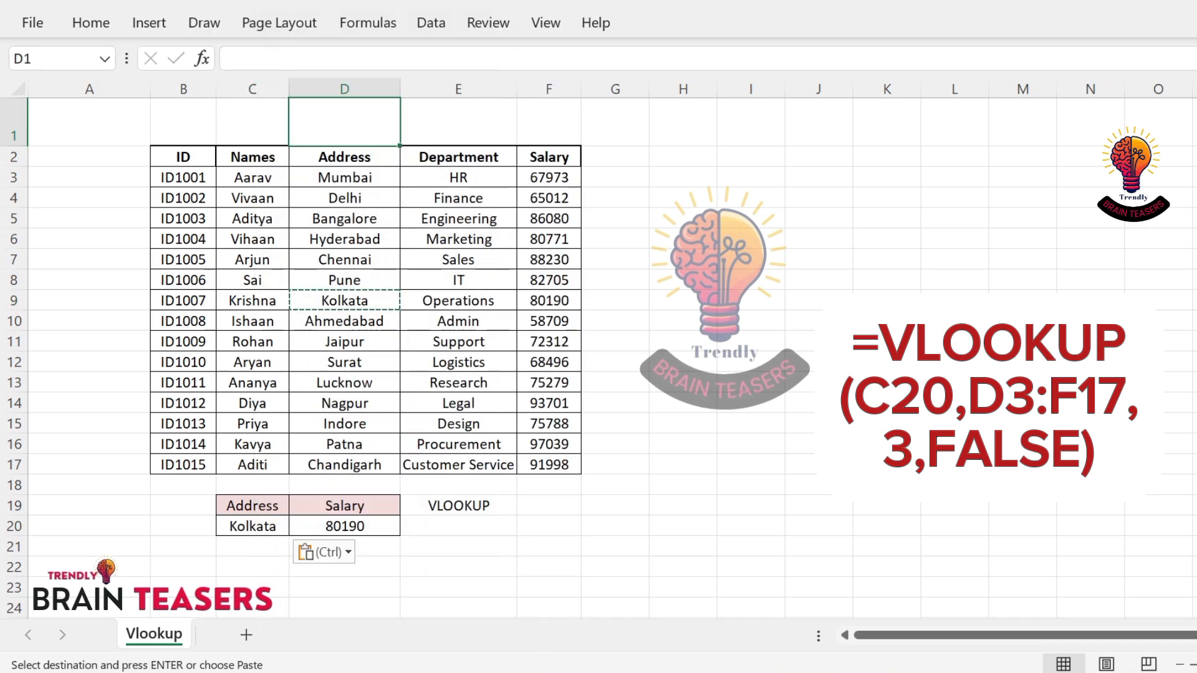
Copy the address Nagpur from D14 into the lookup cell C20.
{"action": "right_click", "coordinate": [344, 402]}
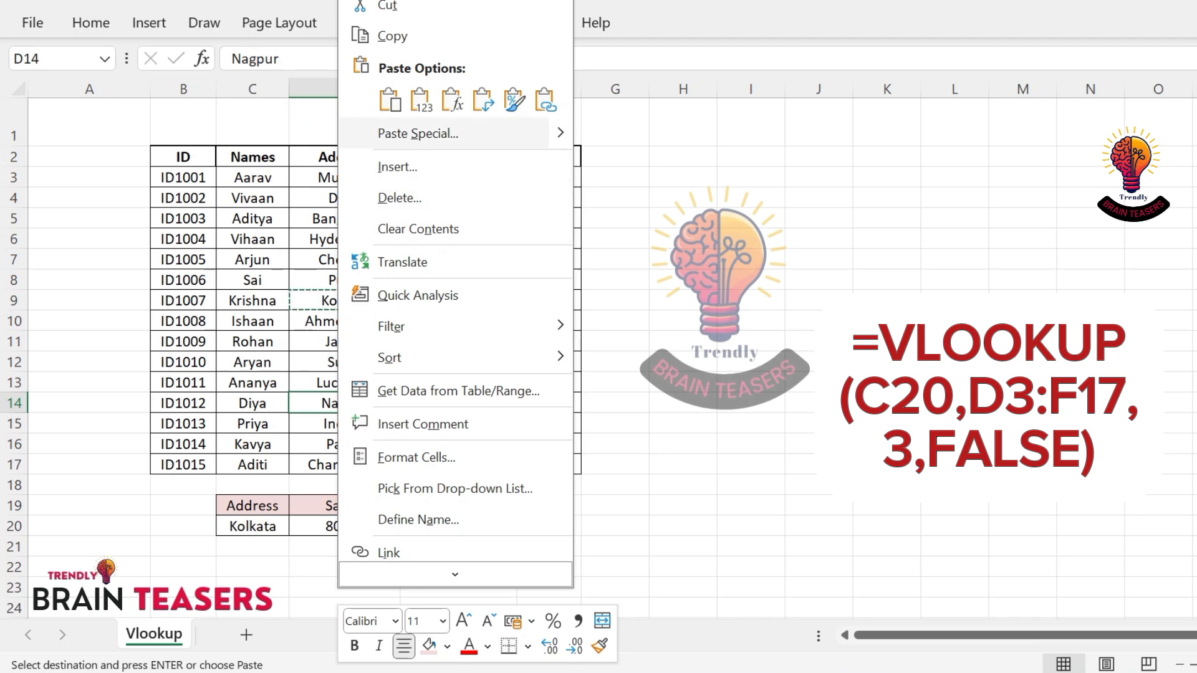
{"action": "left_click", "coordinate": [355, 35]}
{"action": "right_click", "coordinate": [253, 526]}
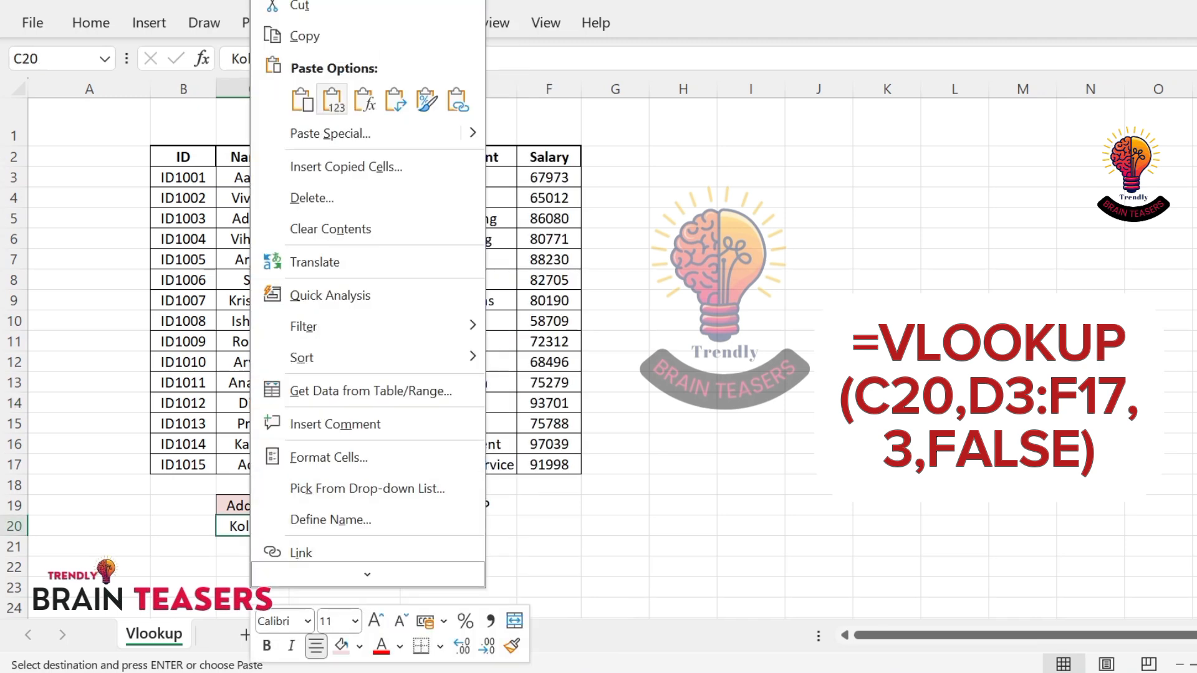
{"action": "left_click", "coordinate": [301, 98]}
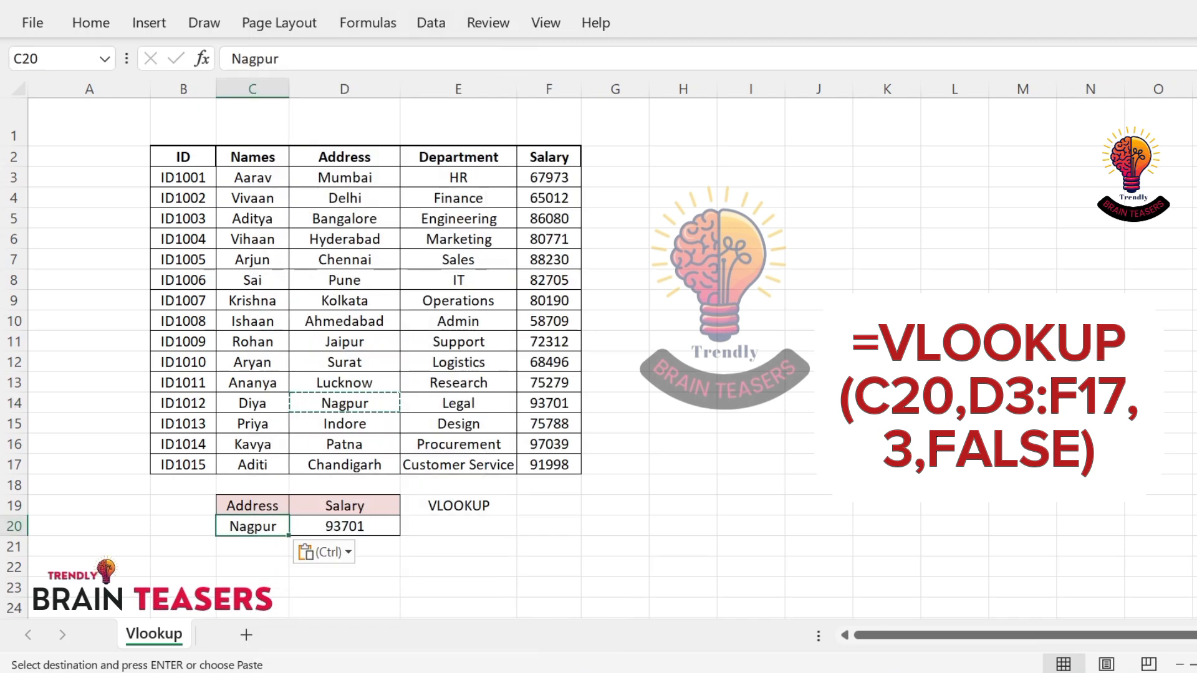
Paste the Department header and HR from E2:E3 into C19:C20, and widen column C to fit the header.
{"action": "key", "text": "ctrl+v"}
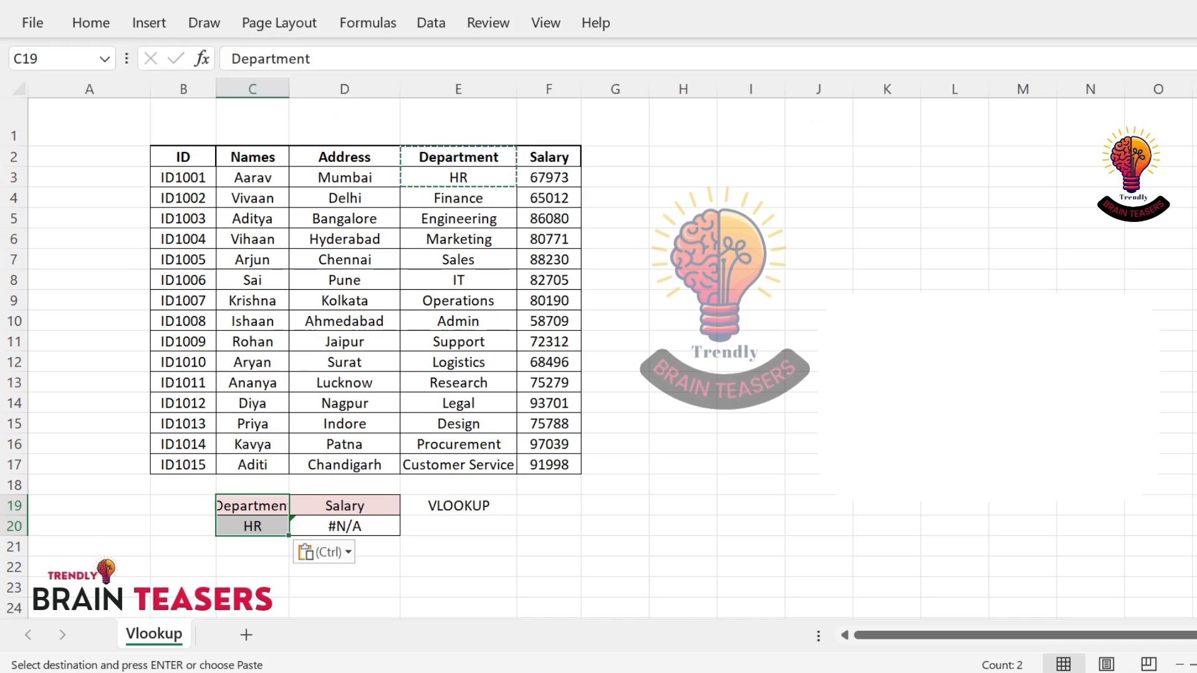
{"action": "mouse_move", "coordinate": [288, 89]}
{"action": "left_mouse_down"}
{"action": "mouse_move", "coordinate": [330, 89]}
{"action": "mouse_move", "coordinate": [303, 90]}
{"action": "left_mouse_up"}
{"action": "left_click", "coordinate": [359, 444]}
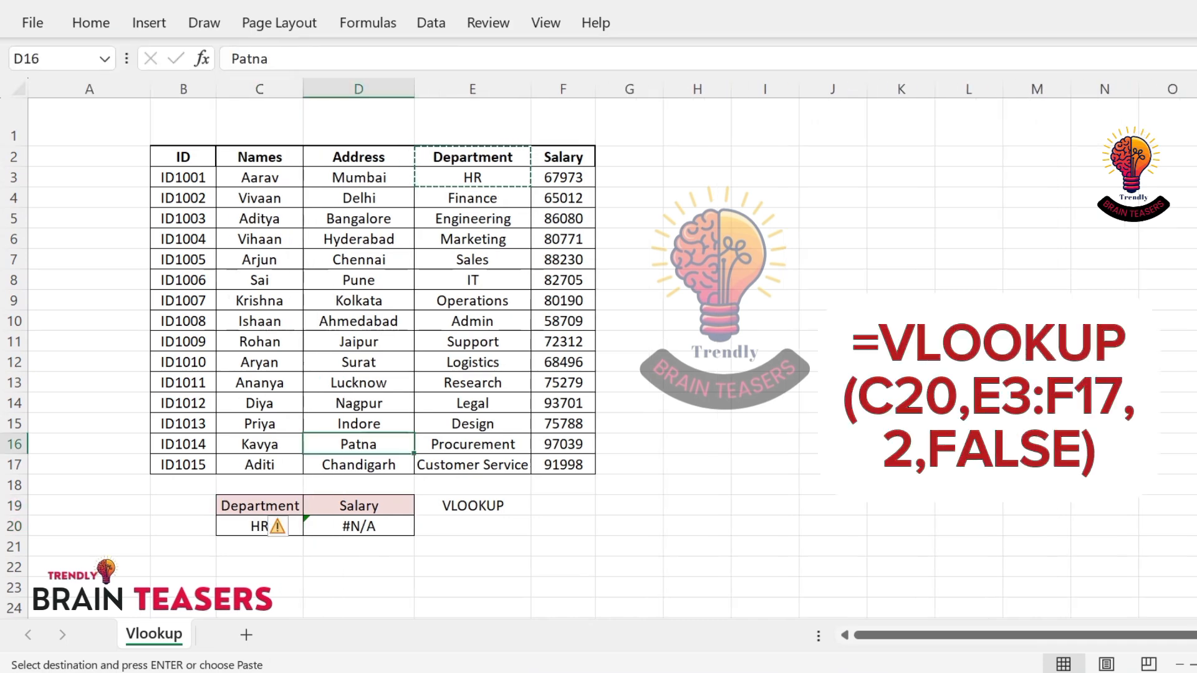
Edit the salary formula in D20 to =VLOOKUP(C20,E3:F17,2,FALSE) so it looks up by department.
{"action": "left_click", "coordinate": [359, 526]}
{"action": "left_click_drag", "start_coordinate": [437, 58], "coordinate": [314, 59]}
{"action": "left_click", "coordinate": [436, 58]}
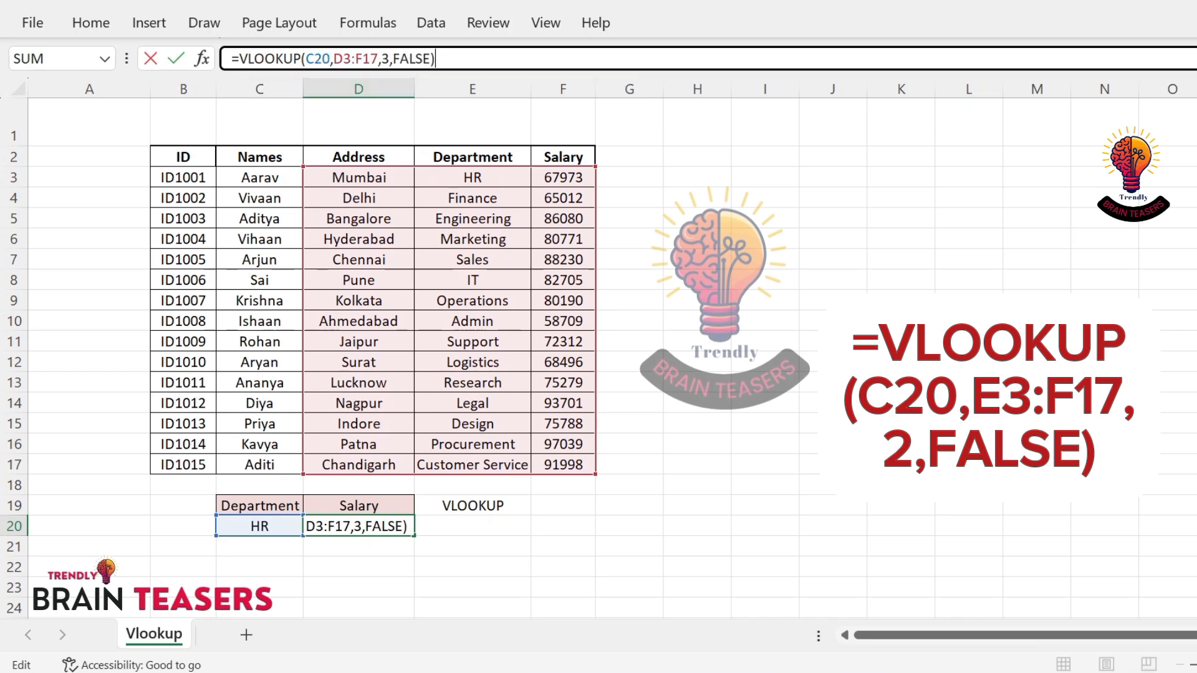
{"action": "left_click", "coordinate": [368, 59]}
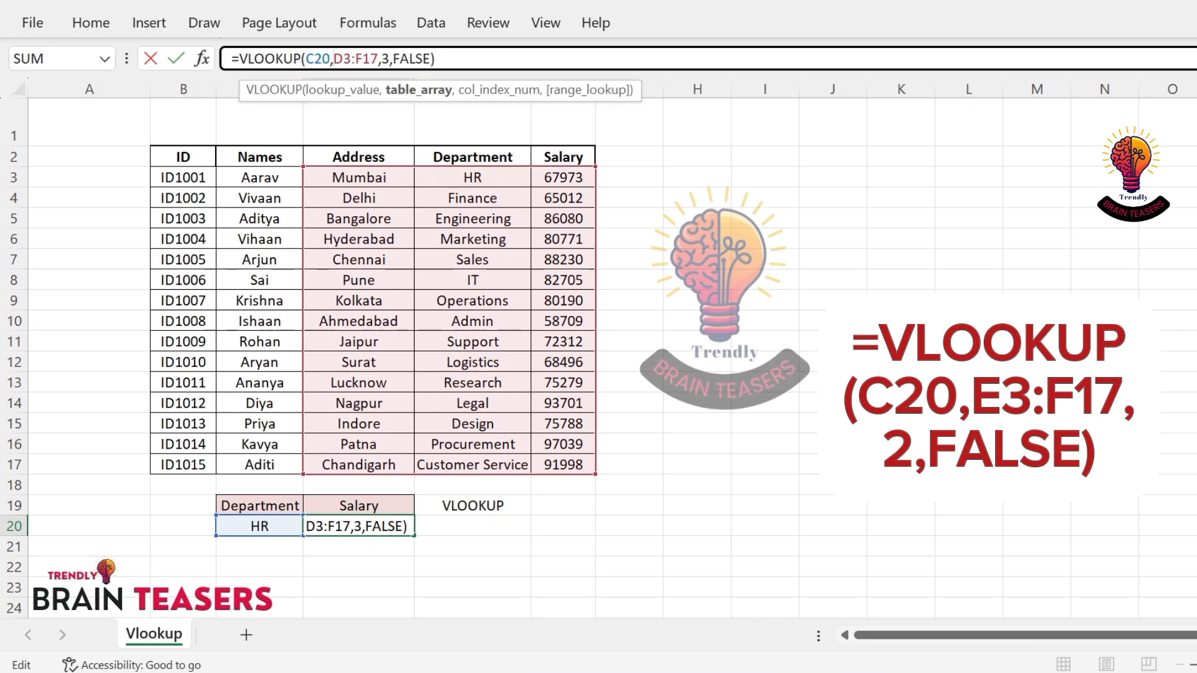
{"action": "left_click", "coordinate": [343, 90]}
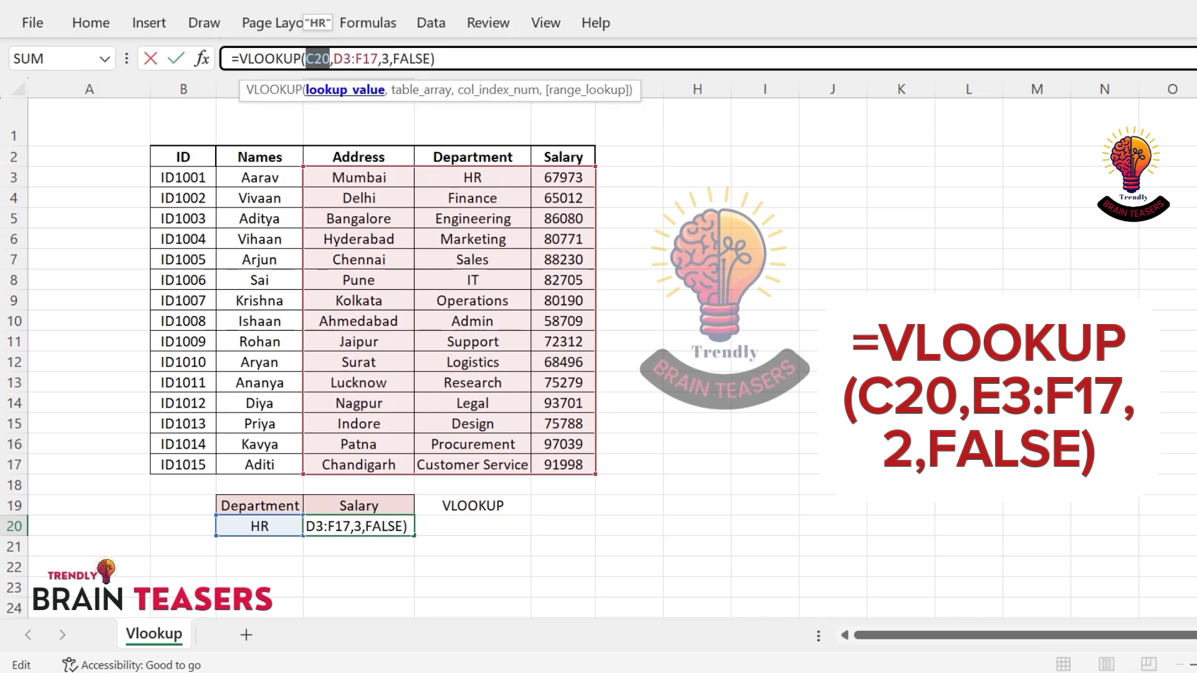
{"action": "left_click", "coordinate": [418, 90]}
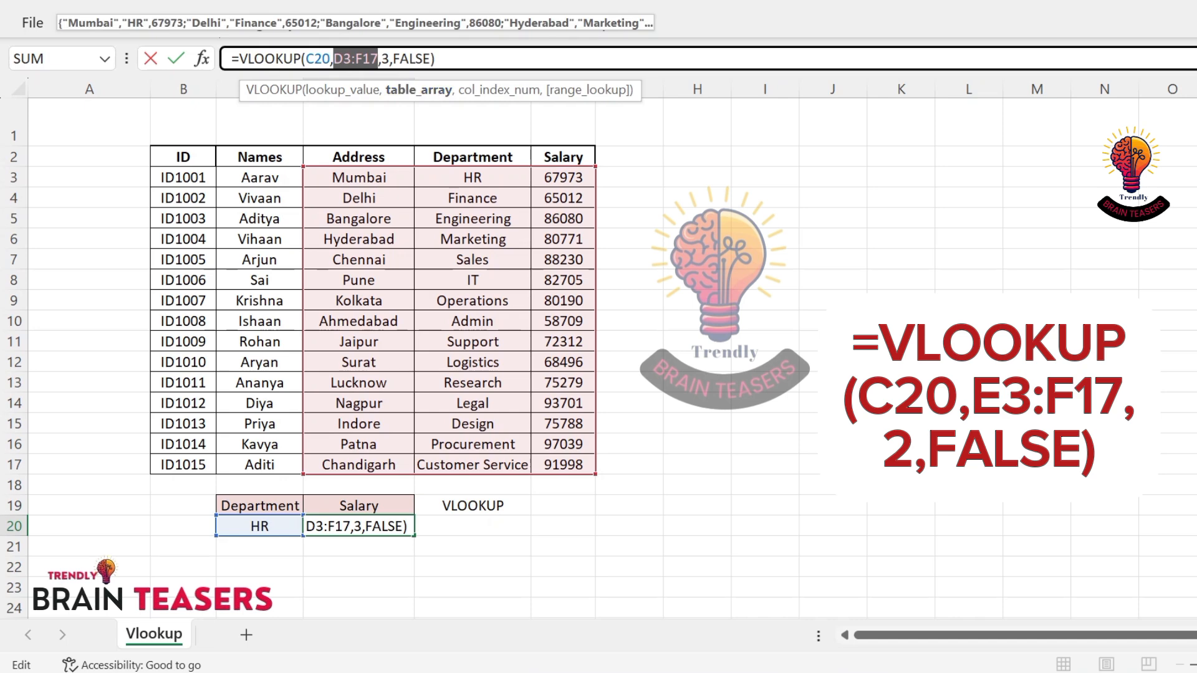
{"action": "left_click_drag", "start_coordinate": [472, 177], "coordinate": [563, 465]}
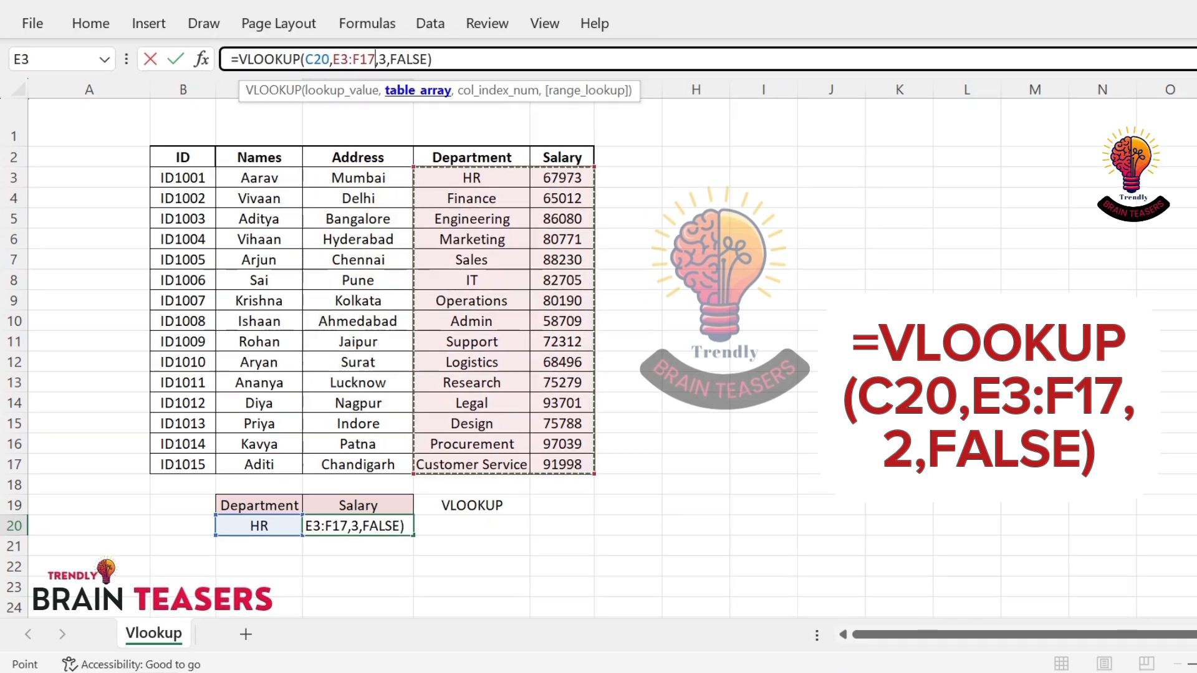
{"action": "left_click", "coordinate": [387, 58]}
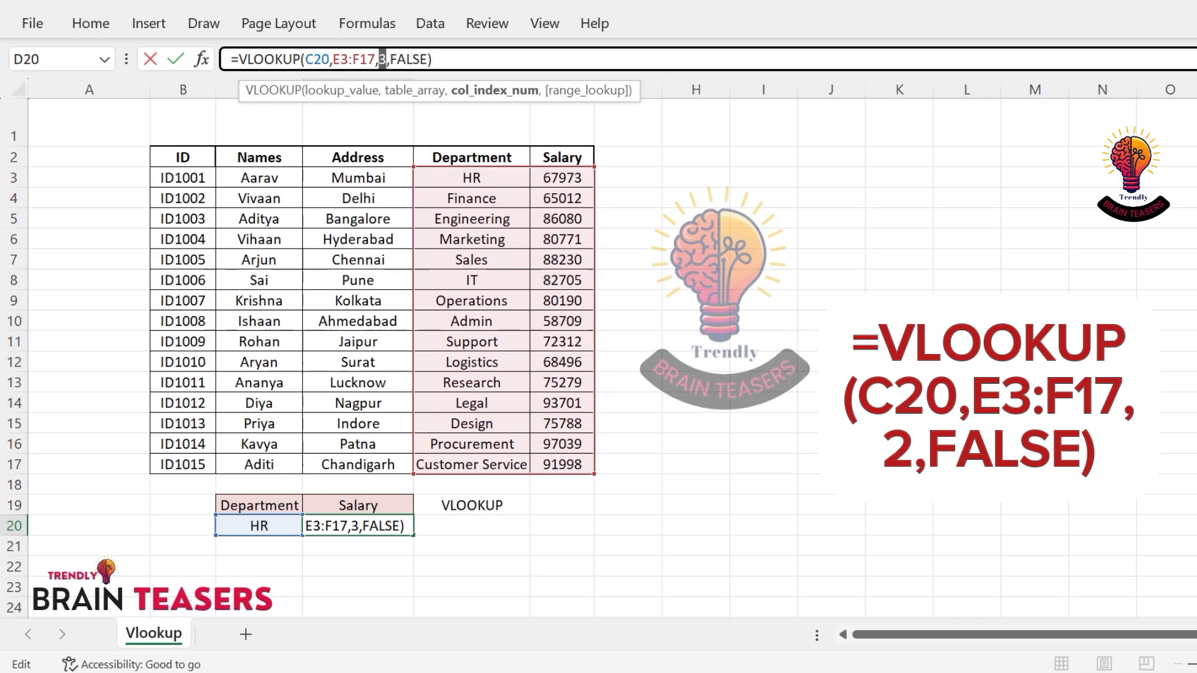
{"action": "type", "text": "2"}
{"action": "key", "text": "Return"}
Copy the department Sales from E7 into the lookup cell C20.
{"action": "left_click", "coordinate": [471, 260]}
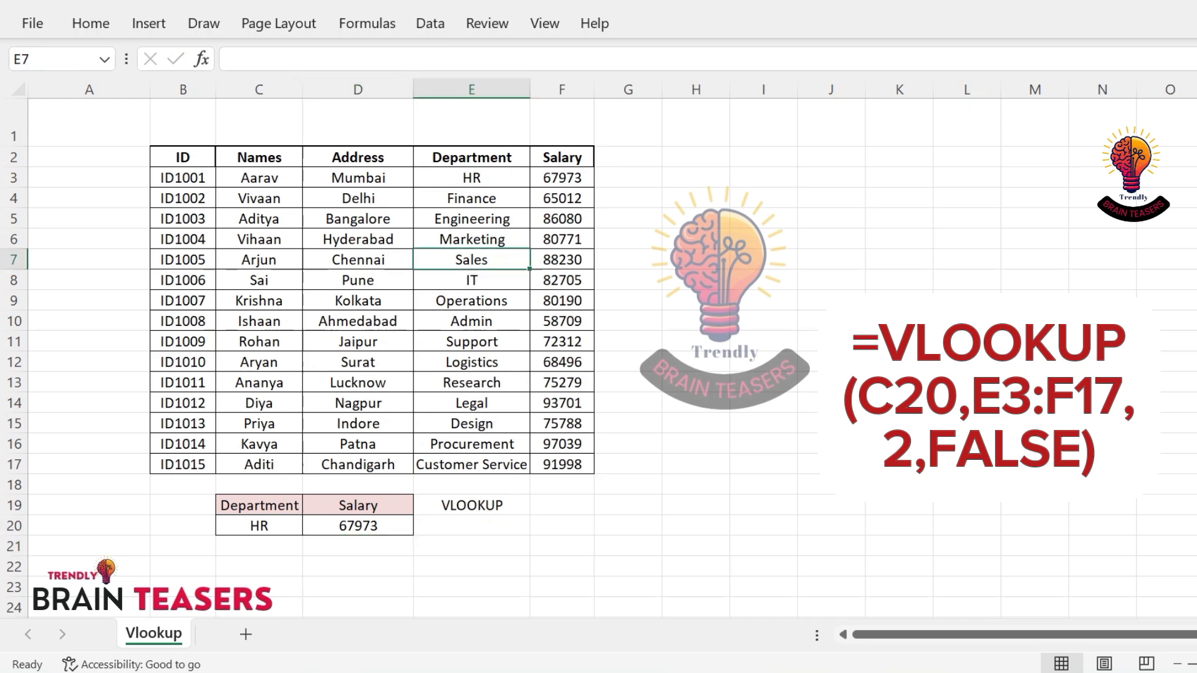
{"action": "key", "text": "ctrl+c"}
{"action": "left_click", "coordinate": [259, 525]}
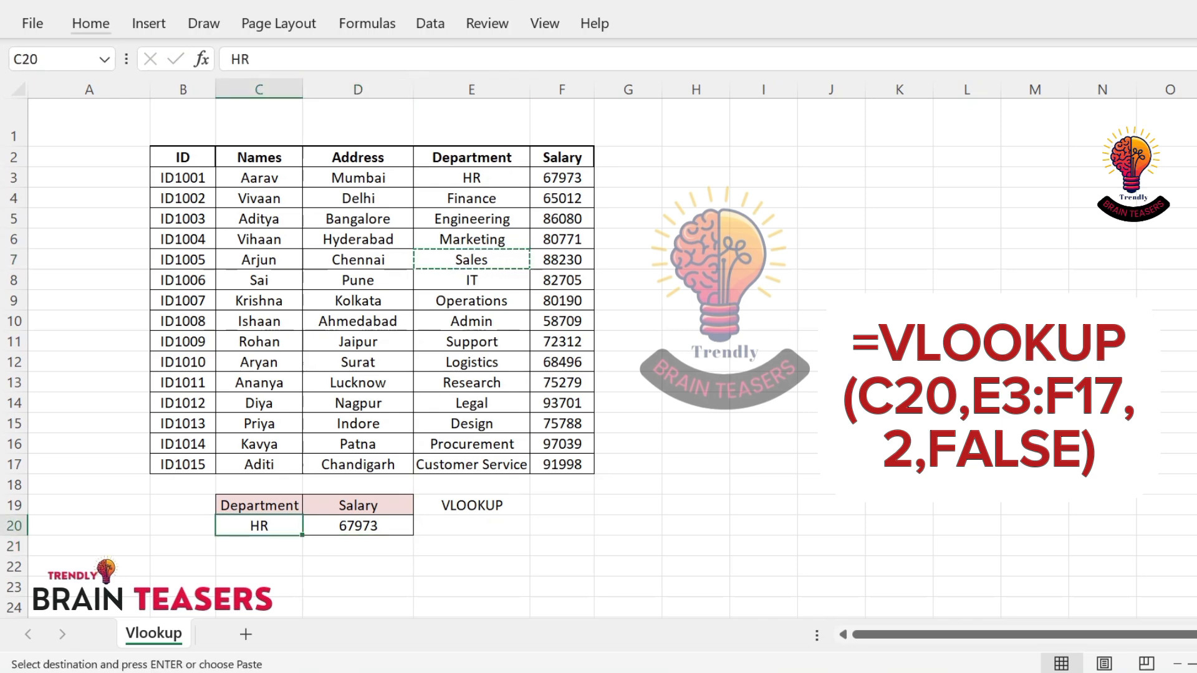
{"action": "key", "text": "ctrl+v"}
{"action": "left_click", "coordinate": [337, 551]}
{"action": "left_click", "coordinate": [386, 459]}
{"action": "left_click", "coordinate": [472, 362]}
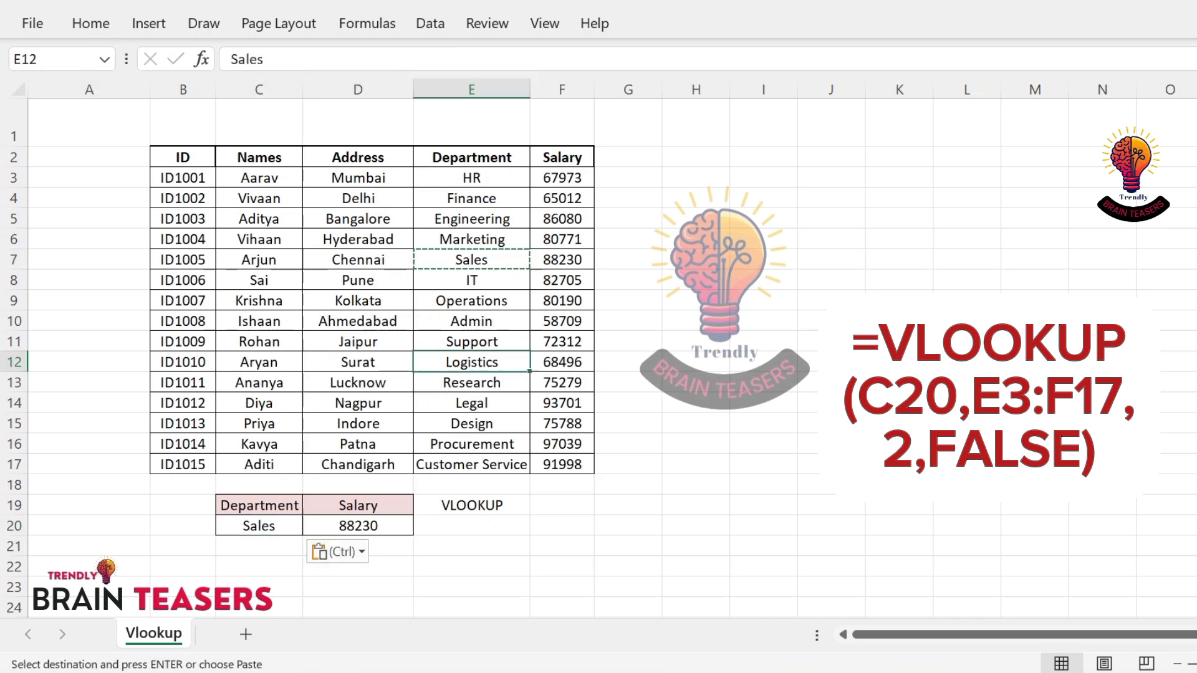
Copy the department Design from E15 into the lookup cell C20 and check its salary in F15.
{"action": "left_click", "coordinate": [471, 424]}
{"action": "key", "text": "ctrl+c"}
{"action": "left_click", "coordinate": [259, 526]}
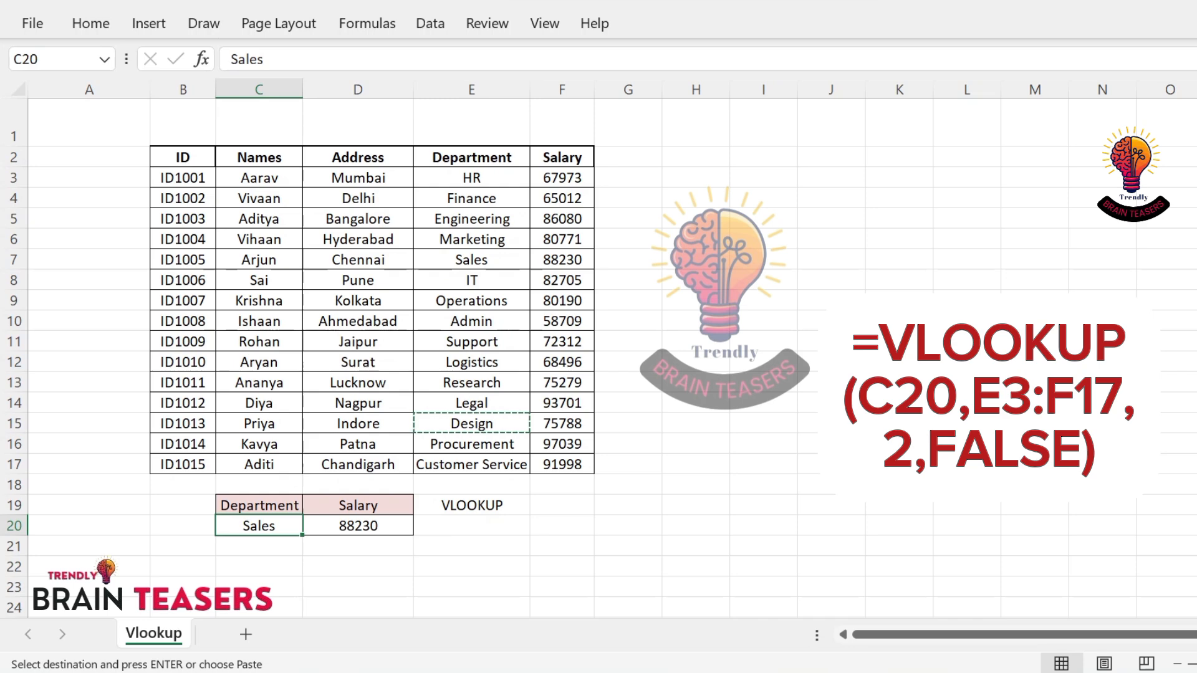
{"action": "key", "text": "ctrl+v"}
{"action": "left_click", "coordinate": [562, 424]}
{"action": "left_click", "coordinate": [472, 424]}
{"action": "left_click", "coordinate": [562, 424]}
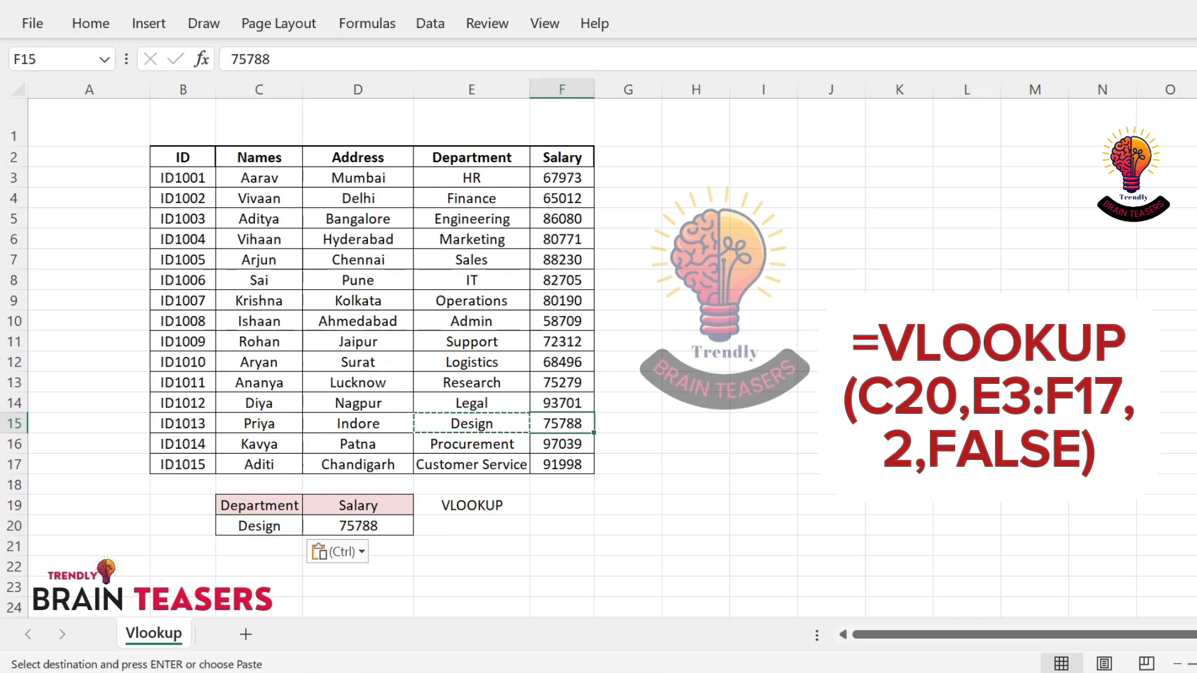
Copy the department Admin from E10 into E18 below the table and enter 50000 as its salary in F18.
{"action": "left_click", "coordinate": [472, 240]}
{"action": "left_click", "coordinate": [562, 301]}
{"action": "left_click", "coordinate": [471, 300]}
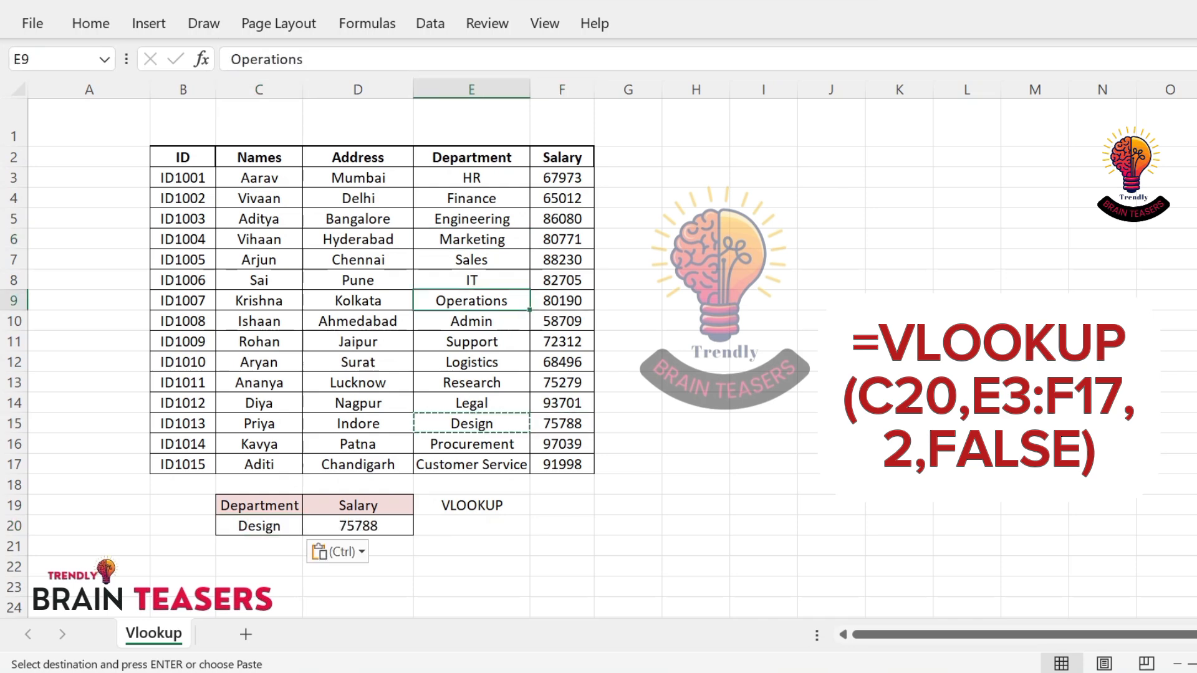
{"action": "left_click", "coordinate": [472, 464]}
{"action": "left_click", "coordinate": [472, 321]}
{"action": "key", "text": "ctrl+c"}
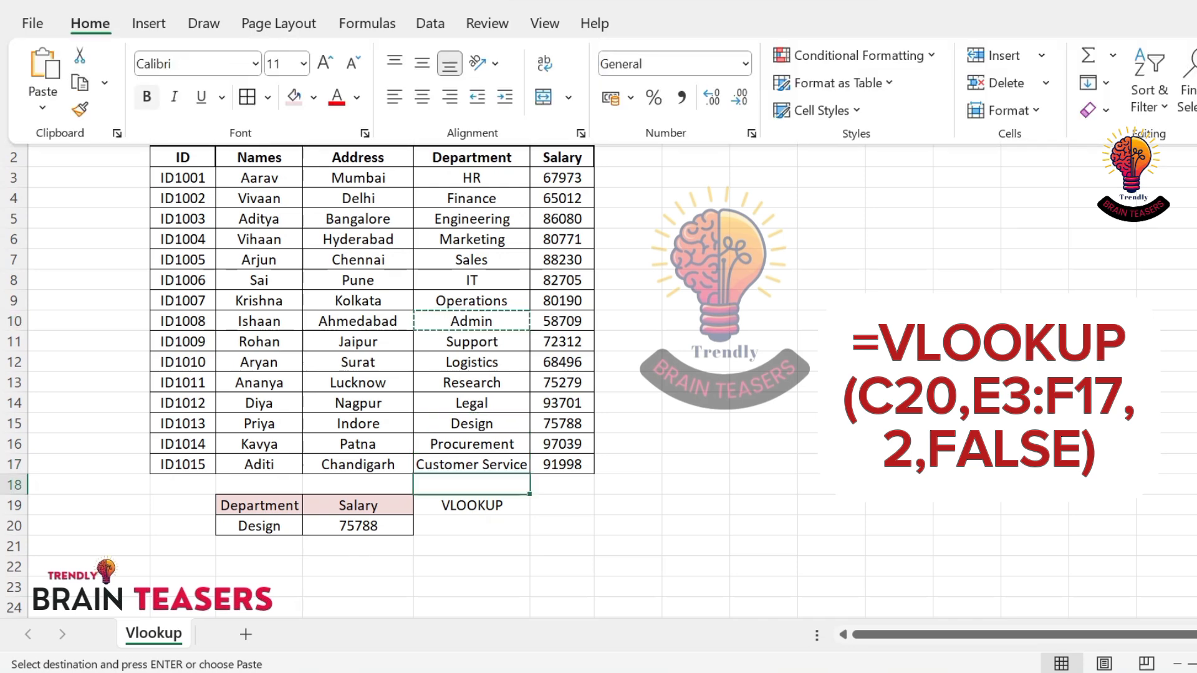
{"action": "key", "text": "ctrl+v"}
{"action": "key", "text": "Right"}
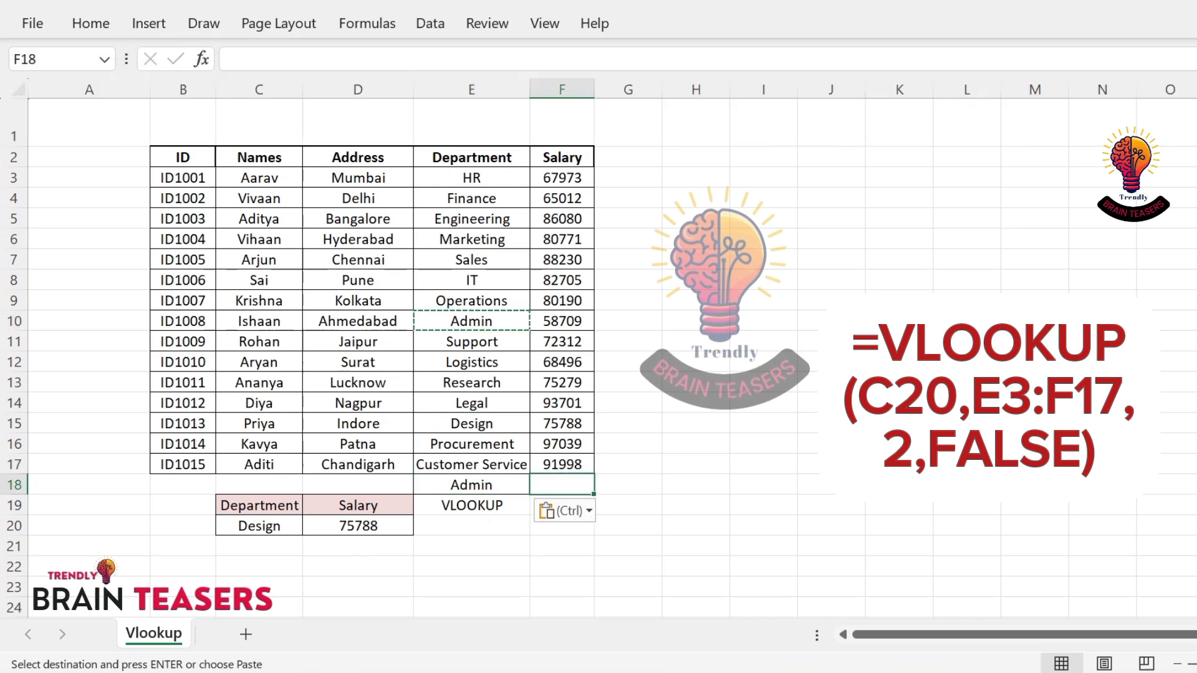
{"action": "type", "text": "50000"}
{"action": "key", "text": "Return"}
Rename the department in E18 as Admin-01.
{"action": "left_click", "coordinate": [472, 485]}
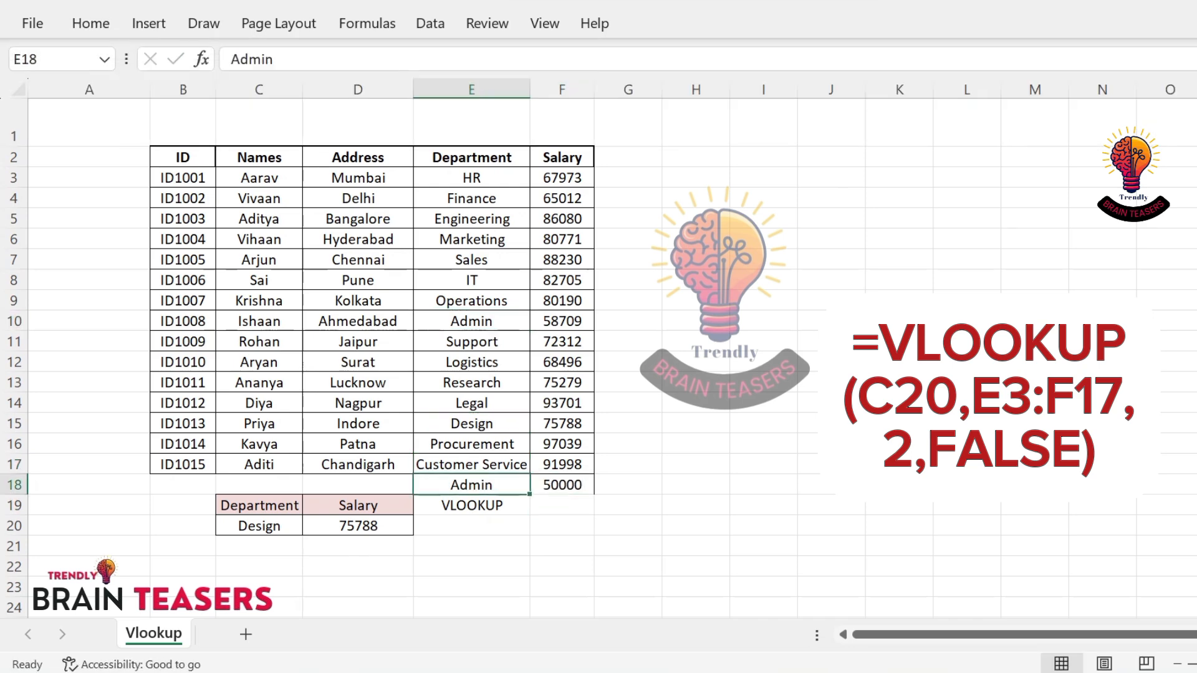
{"action": "key", "text": "F2"}
{"action": "type", "text": "-01"}
{"action": "key", "text": "Return"}
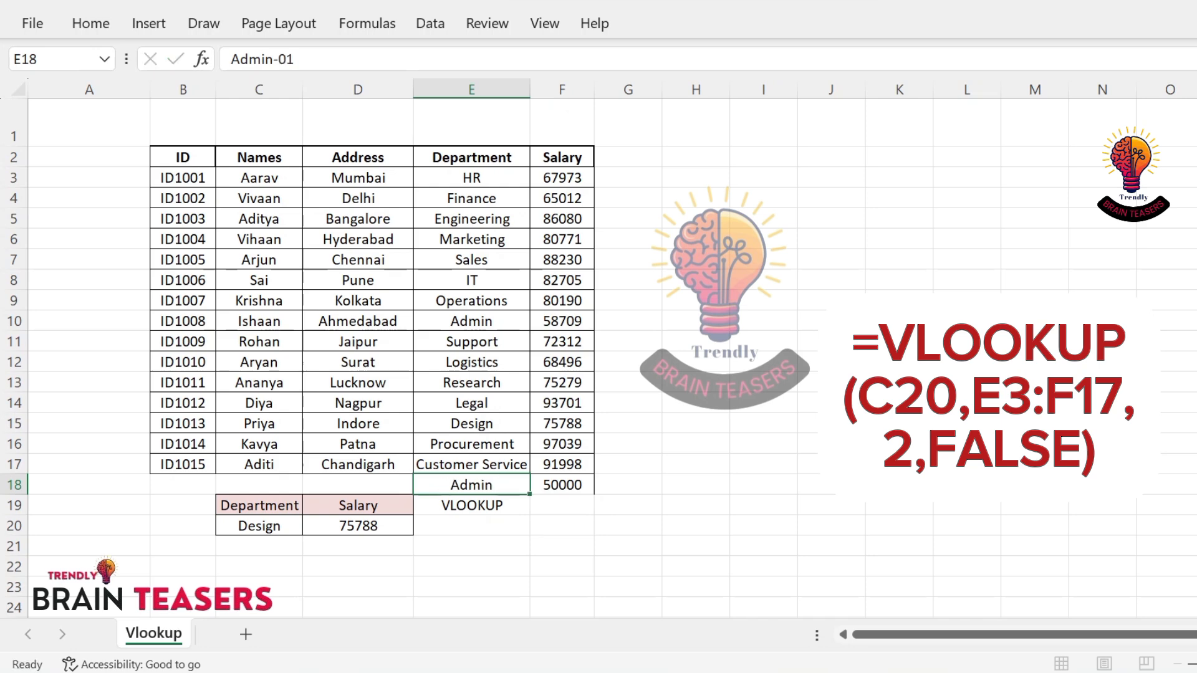
Copy Admin-01 from E18 into the lookup cell C20 as values only.
{"action": "left_click", "coordinate": [472, 485]}
{"action": "left_click", "coordinate": [90, 24]}
{"action": "left_click", "coordinate": [80, 83]}
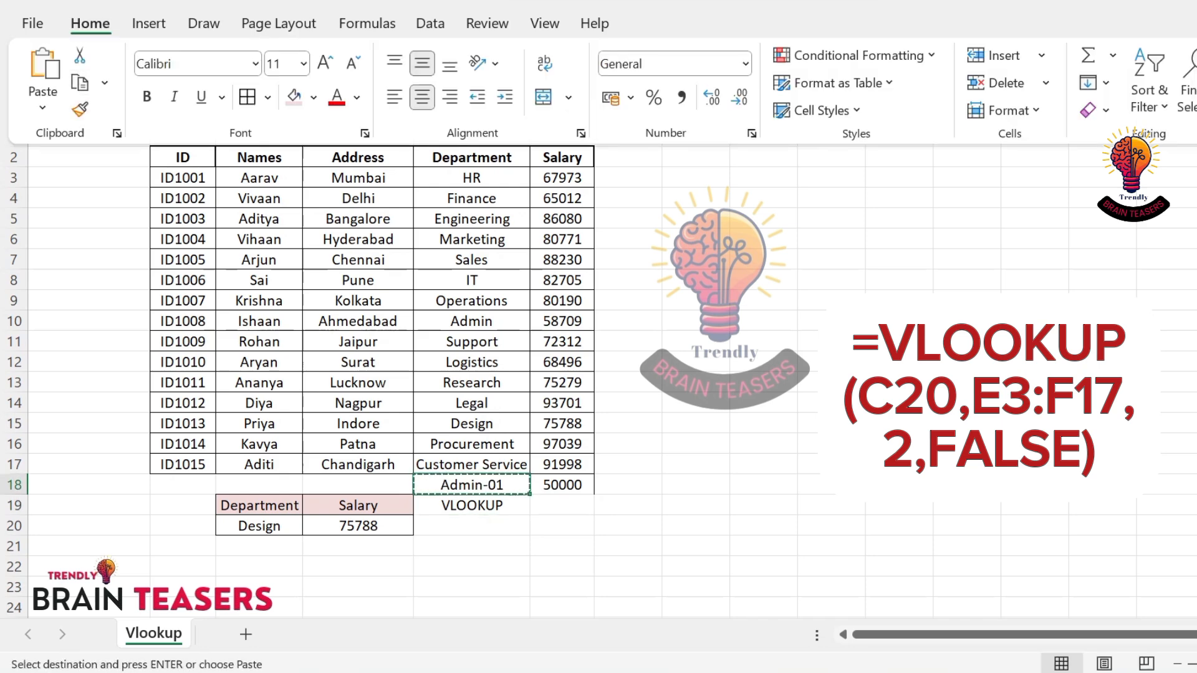
{"action": "left_click", "coordinate": [258, 526]}
{"action": "left_click", "coordinate": [90, 24]}
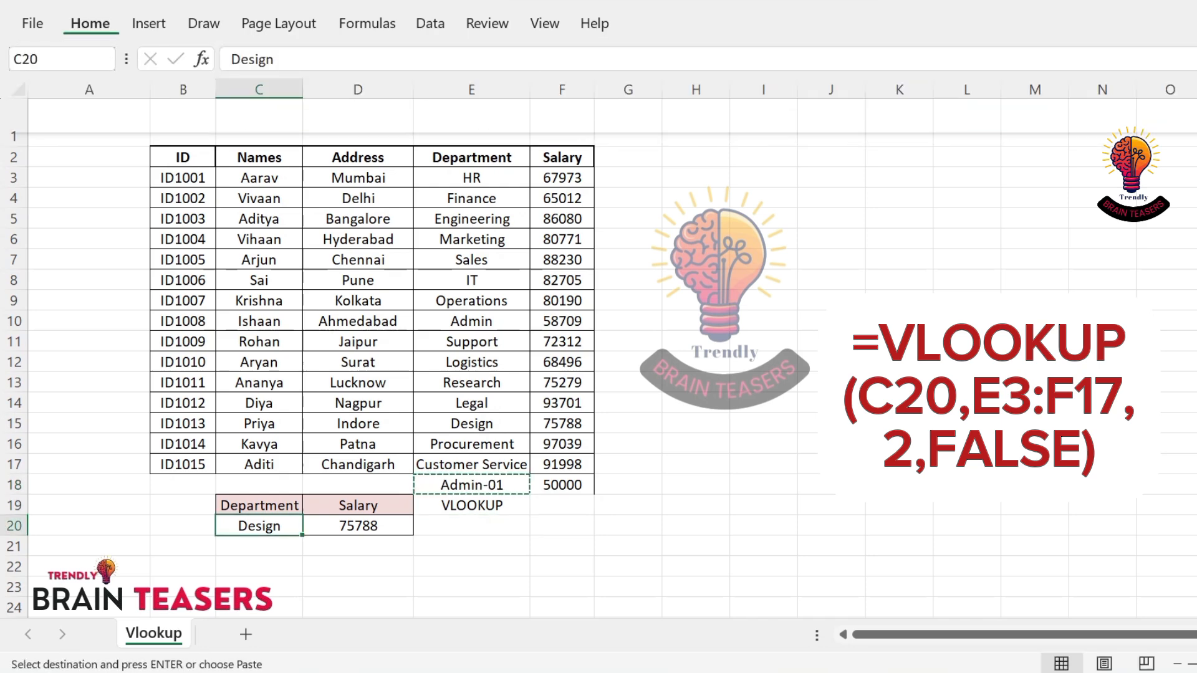
{"action": "left_click", "coordinate": [42, 108]}
{"action": "left_click", "coordinate": [38, 265]}
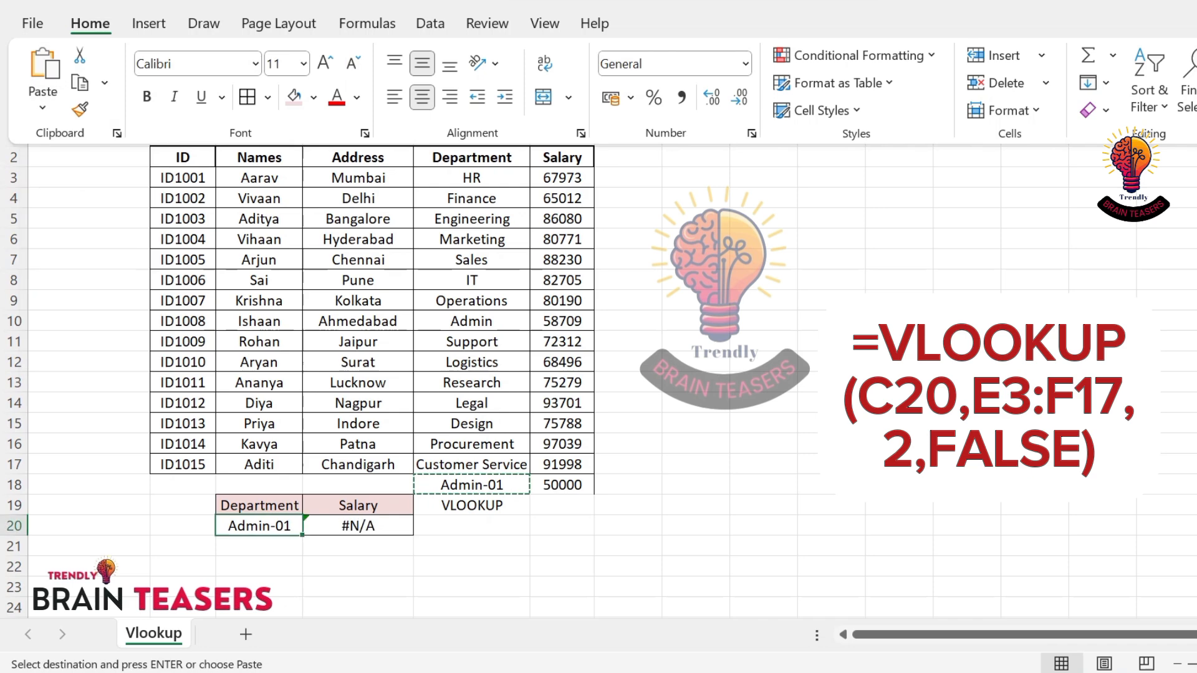
Wrap the formula in D20 in IFERROR with 0 as fallback: =IFERROR(VLOOKUP(C20,E3:F17,2,FALSE),0).
{"action": "left_click", "coordinate": [358, 526]}
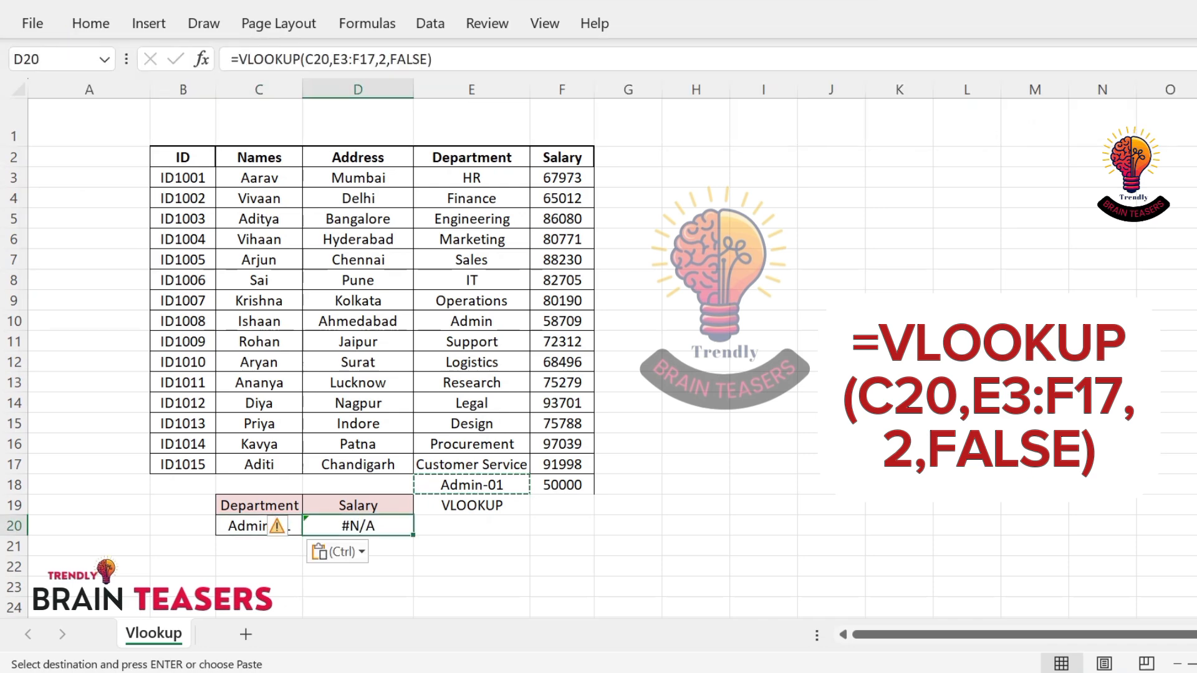
{"action": "left_click", "coordinate": [314, 59]}
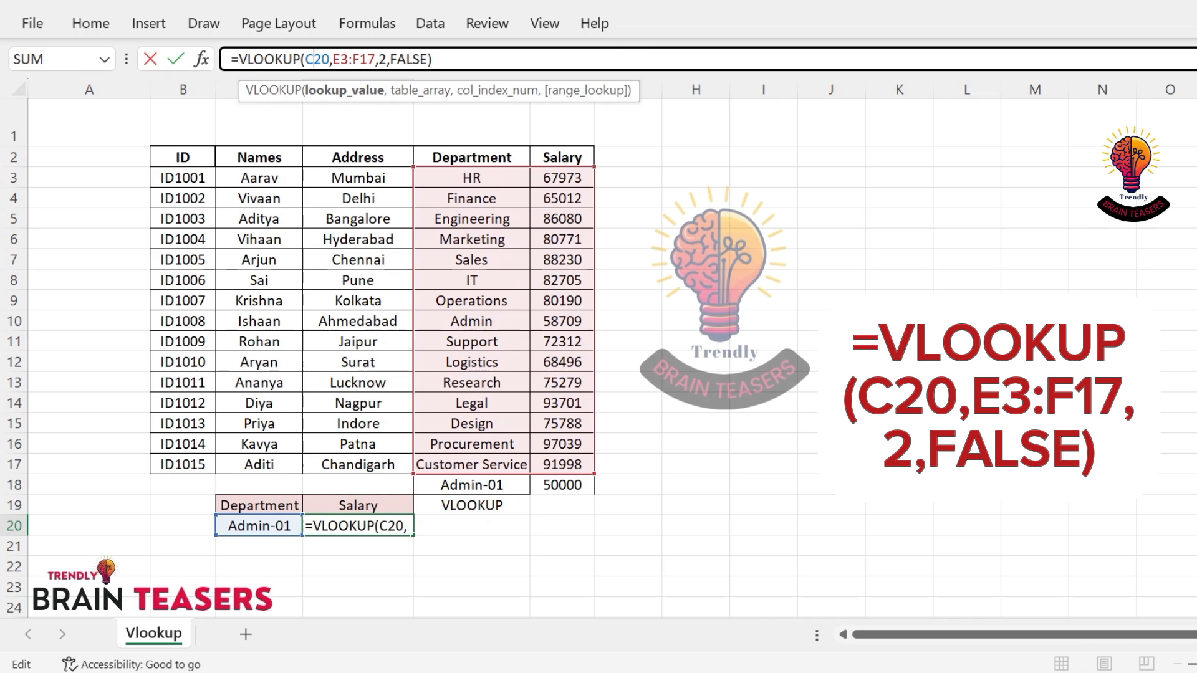
{"action": "left_click", "coordinate": [238, 59]}
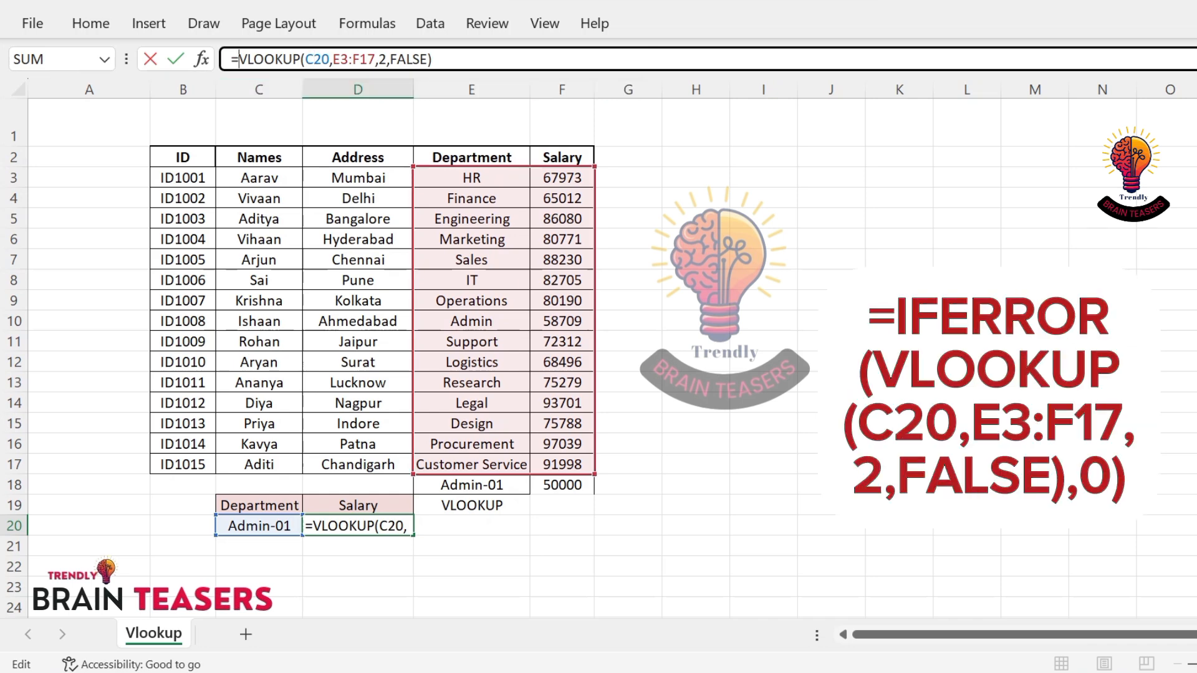
{"action": "type", "text": "IFERROR"}
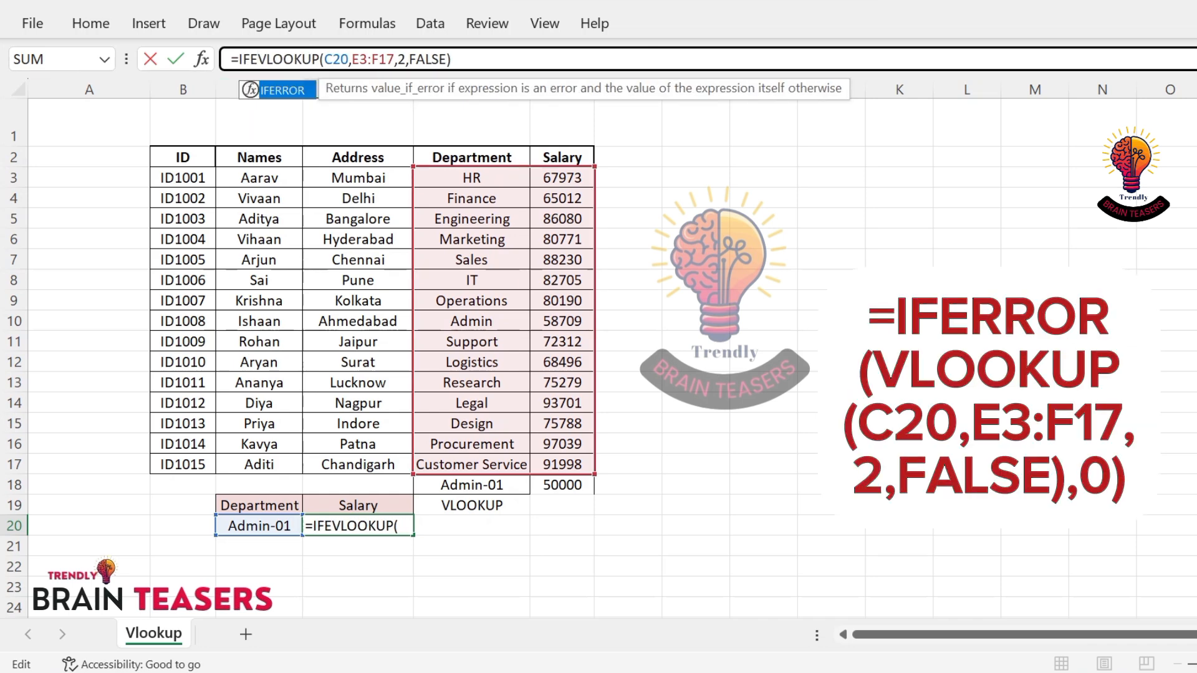
{"action": "type", "text": "("}
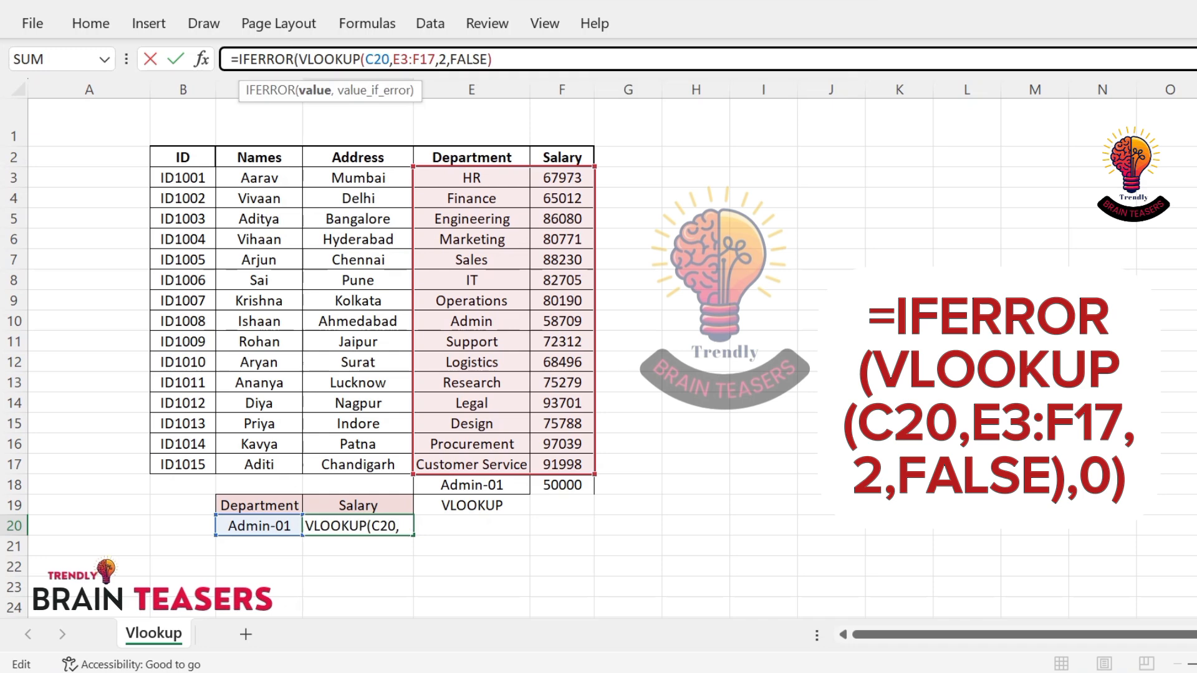
{"action": "left_click", "coordinate": [492, 59]}
{"action": "type", "text": ","}
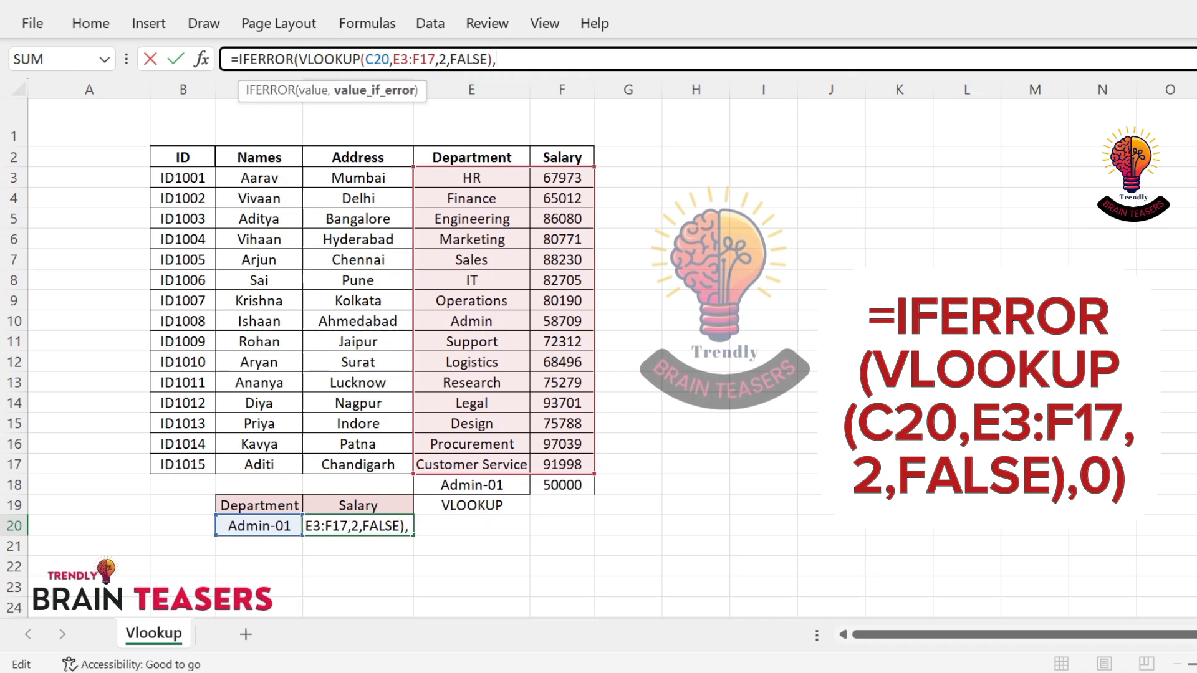
{"action": "type", "text": "0"}
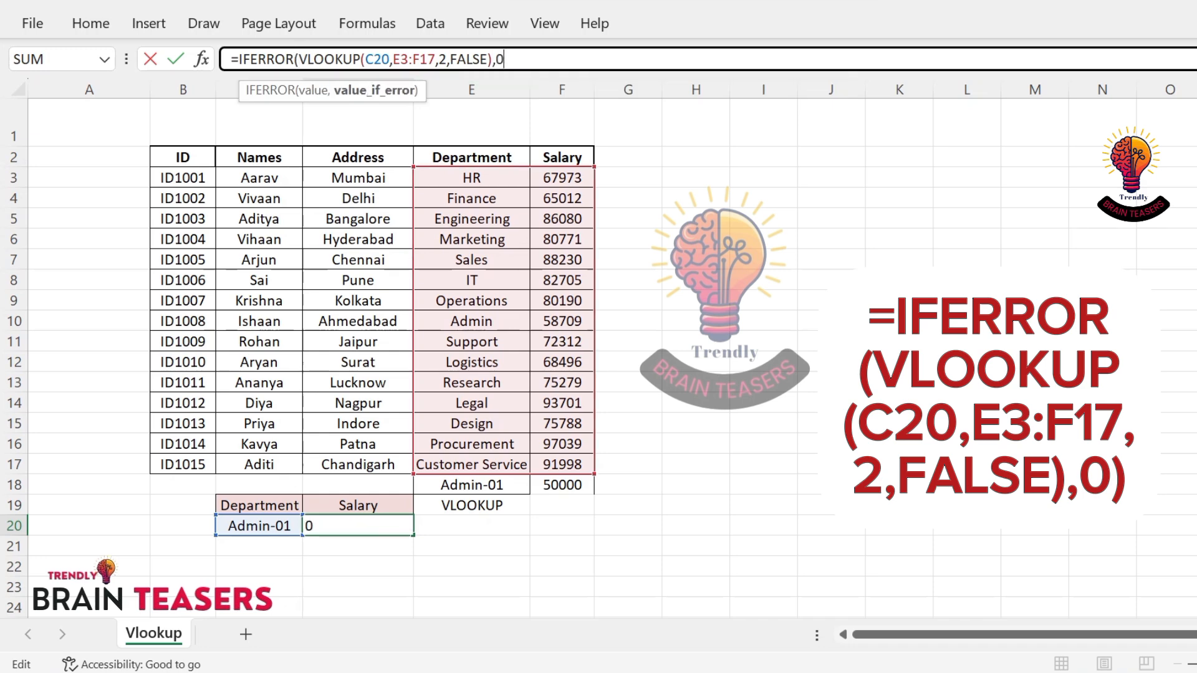
{"action": "type", "text": ")"}
{"action": "key", "text": "Return"}
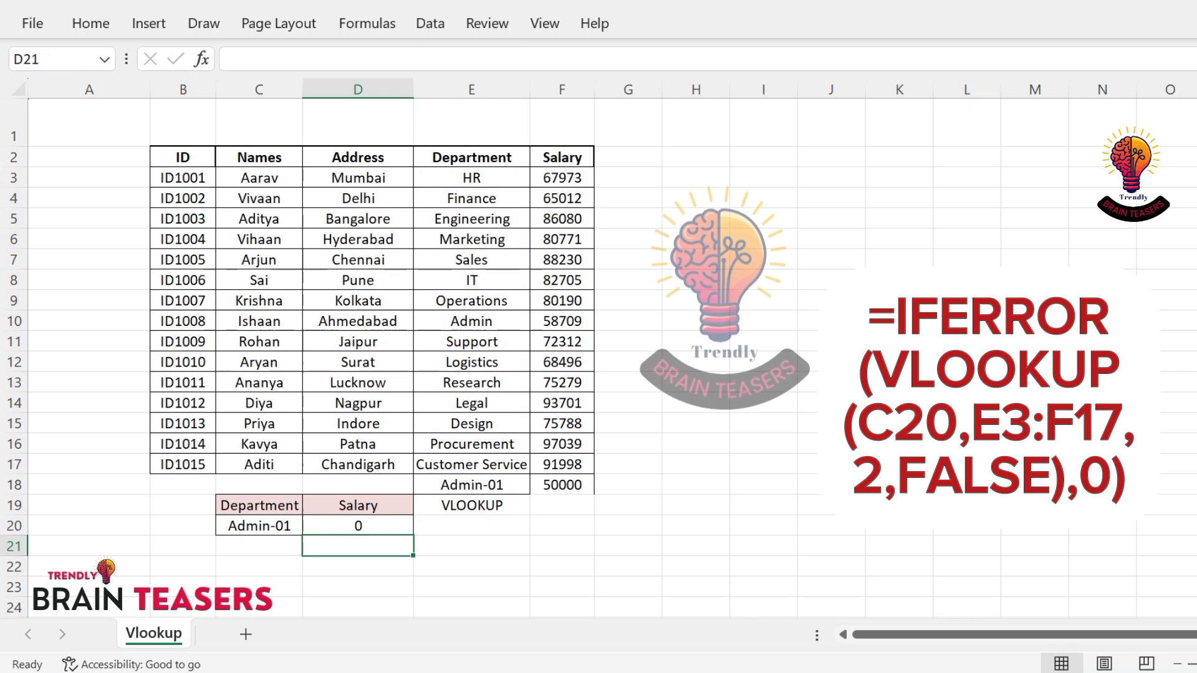
Copy the department Support from E11 into the lookup cell C20 as values only.
{"action": "left_click", "coordinate": [472, 342]}
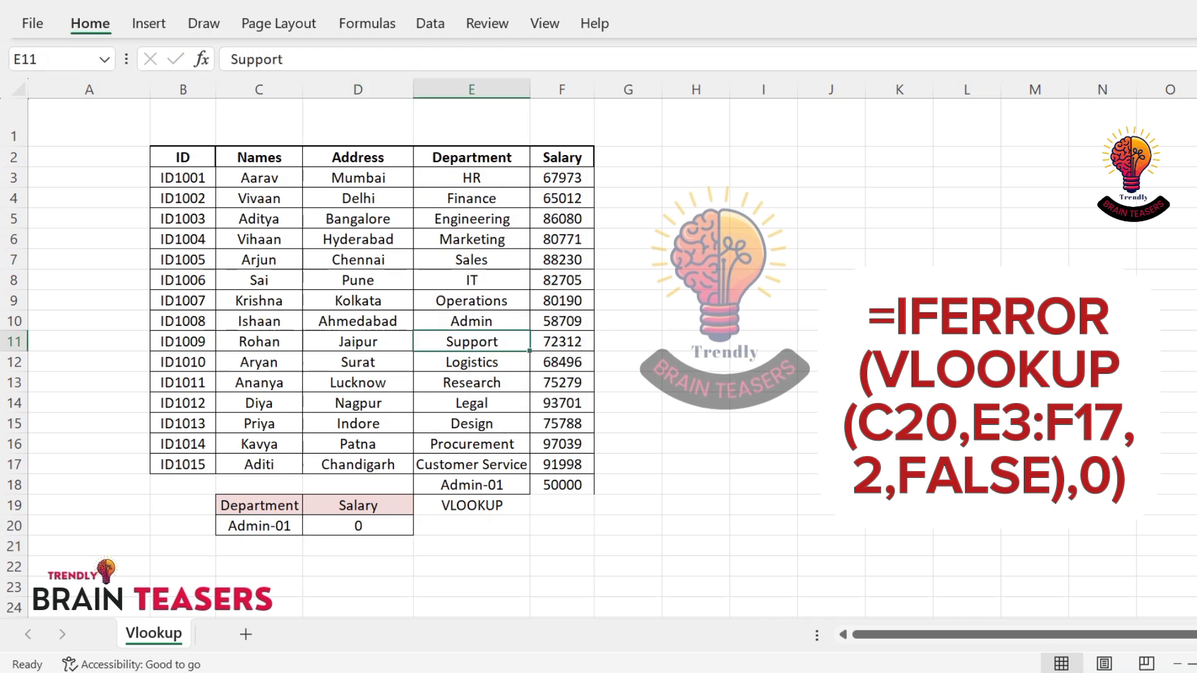
{"action": "left_click", "coordinate": [91, 23]}
{"action": "left_click", "coordinate": [80, 83]}
{"action": "left_click", "coordinate": [259, 526]}
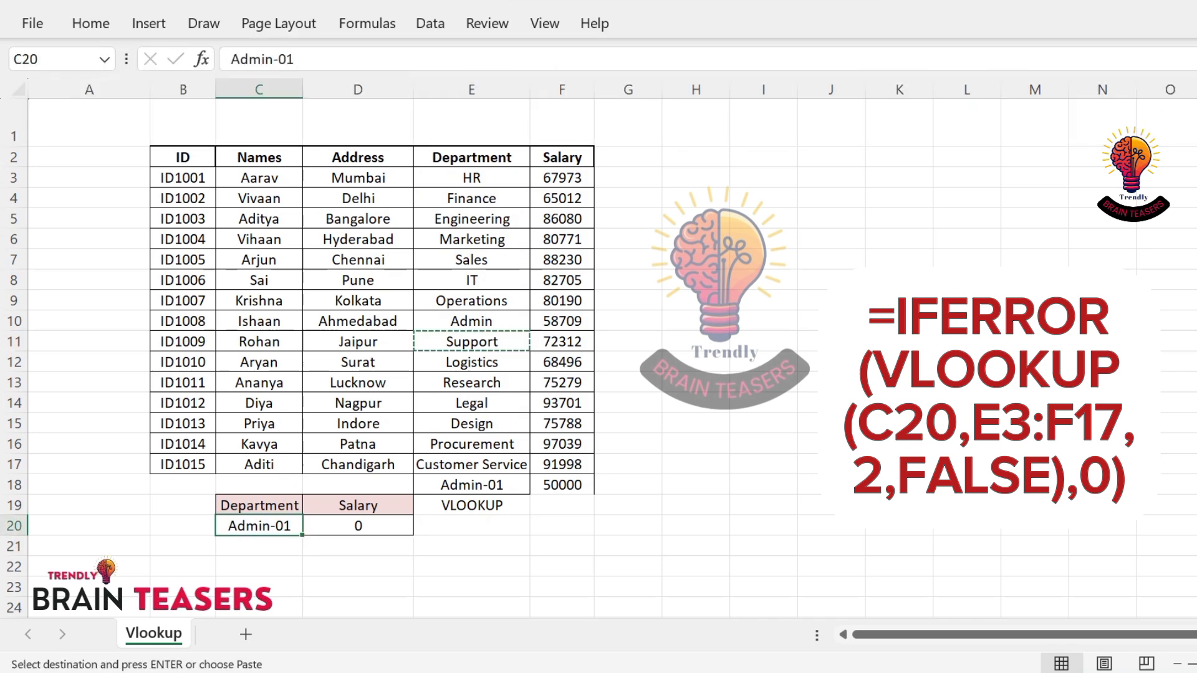
{"action": "left_click", "coordinate": [90, 24]}
{"action": "left_click", "coordinate": [42, 100]}
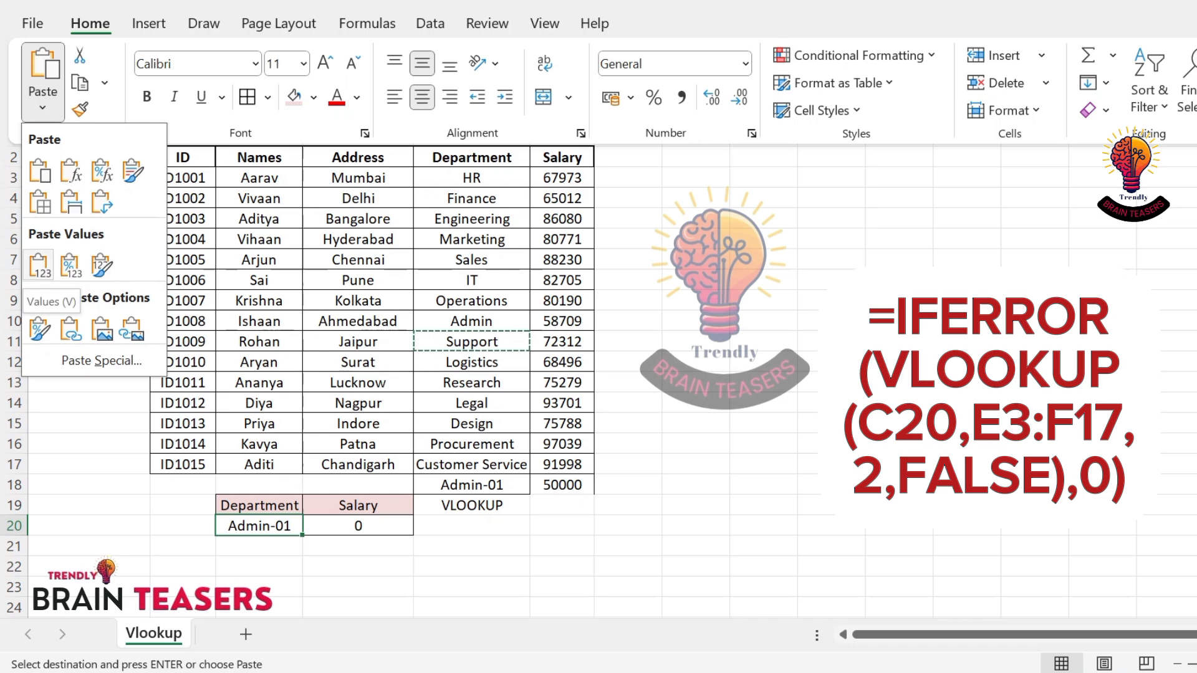
{"action": "left_click", "coordinate": [41, 265]}
Paste Admin-01 from E18 as values into the lookup cell C20, replacing Support.
{"action": "left_click", "coordinate": [472, 485]}
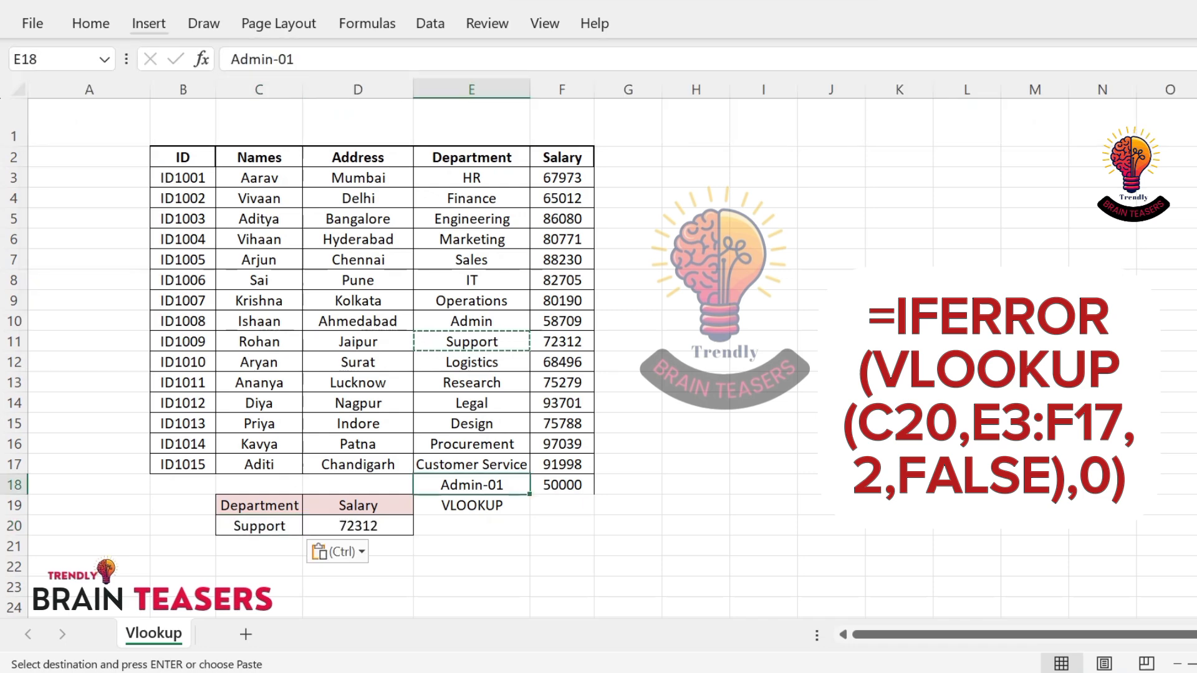
{"action": "left_click", "coordinate": [91, 23]}
{"action": "left_click", "coordinate": [79, 83]}
{"action": "left_click", "coordinate": [259, 526]}
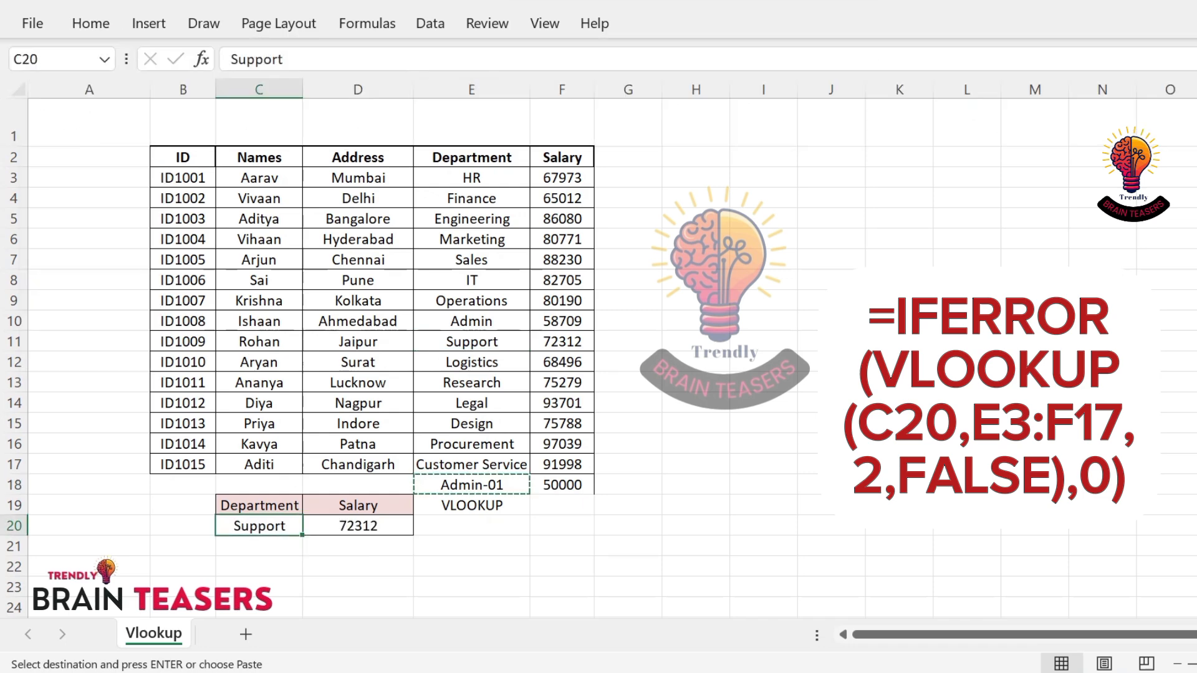
{"action": "left_click", "coordinate": [90, 24]}
{"action": "left_click", "coordinate": [43, 100]}
{"action": "left_click", "coordinate": [41, 264]}
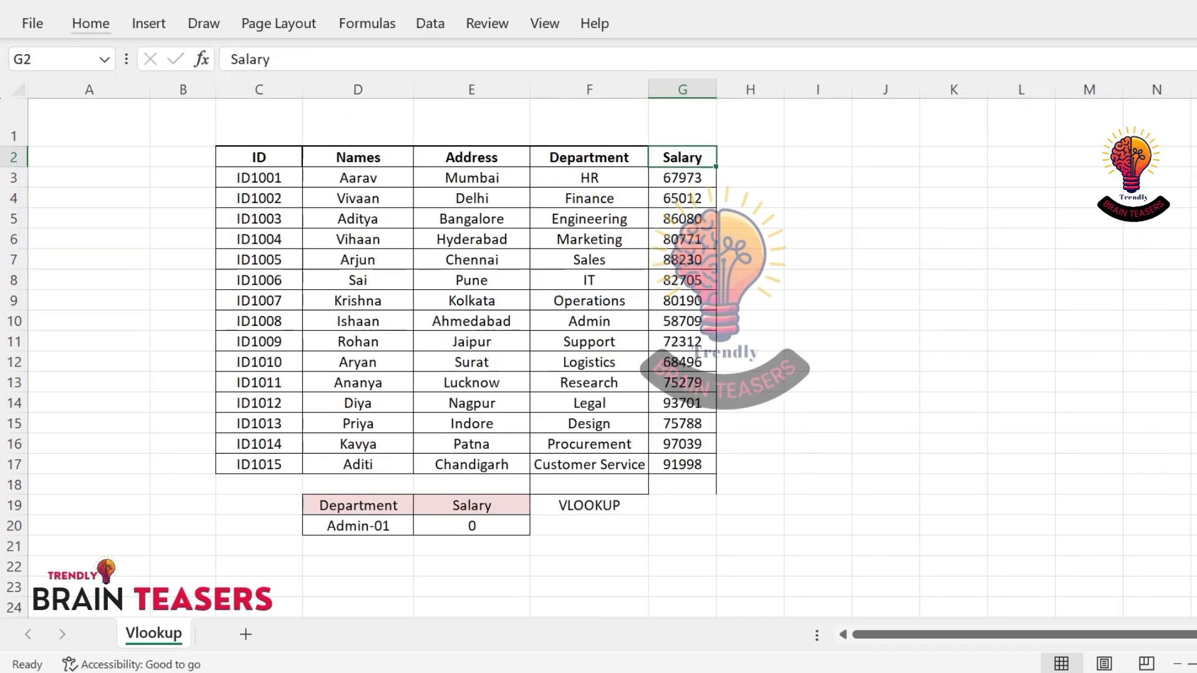
Move the Salary column from G2:G17 to B2:B17, directly before the ID column.
{"action": "left_click_drag", "start_coordinate": [682, 157], "coordinate": [682, 464]}
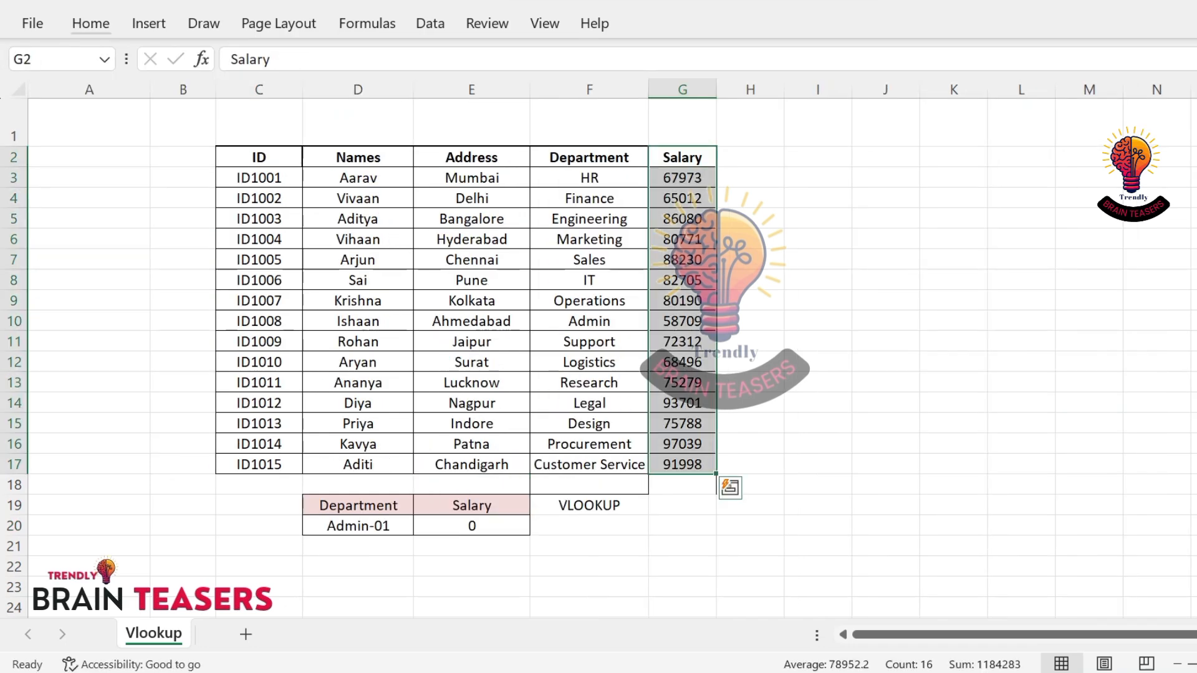
{"action": "left_click", "coordinate": [90, 24]}
{"action": "left_click", "coordinate": [79, 55]}
{"action": "left_click", "coordinate": [182, 157]}
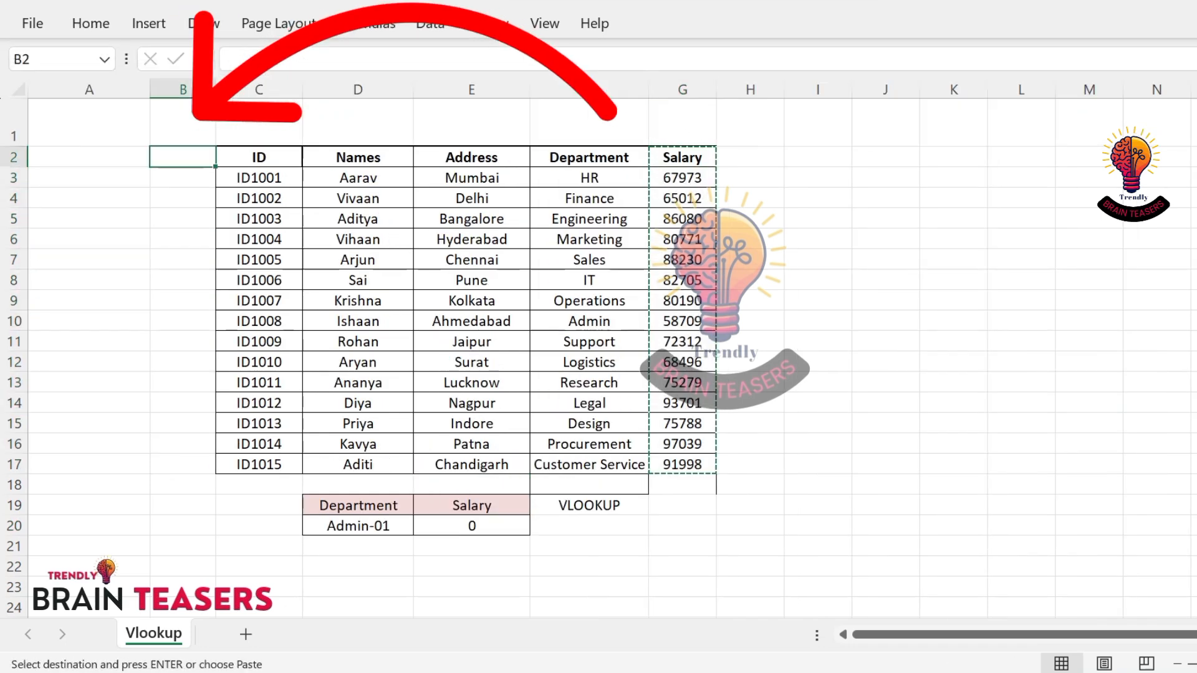
{"action": "left_click", "coordinate": [91, 24]}
{"action": "left_click", "coordinate": [43, 63]}
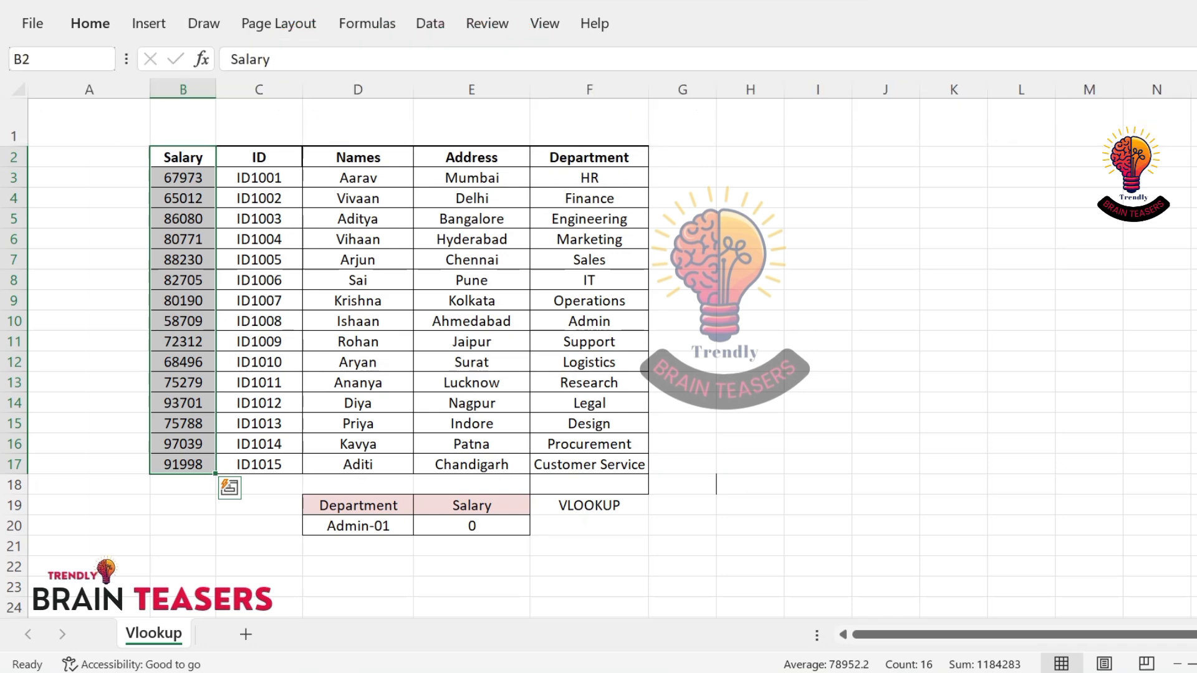
{"action": "left_click", "coordinate": [681, 199]}
Enter =VLOOKUP(D20,B3:C17,2,FALSE) in the Salary result cell E20.
{"action": "left_click", "coordinate": [472, 526]}
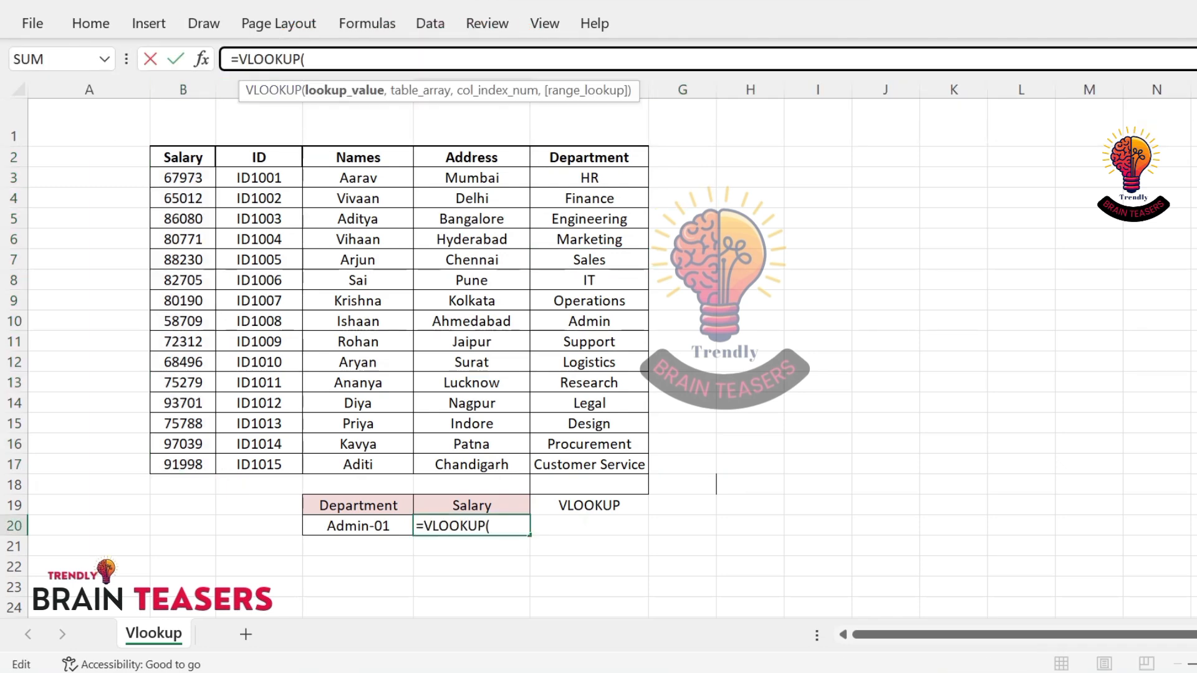
{"action": "left_click", "coordinate": [358, 526]}
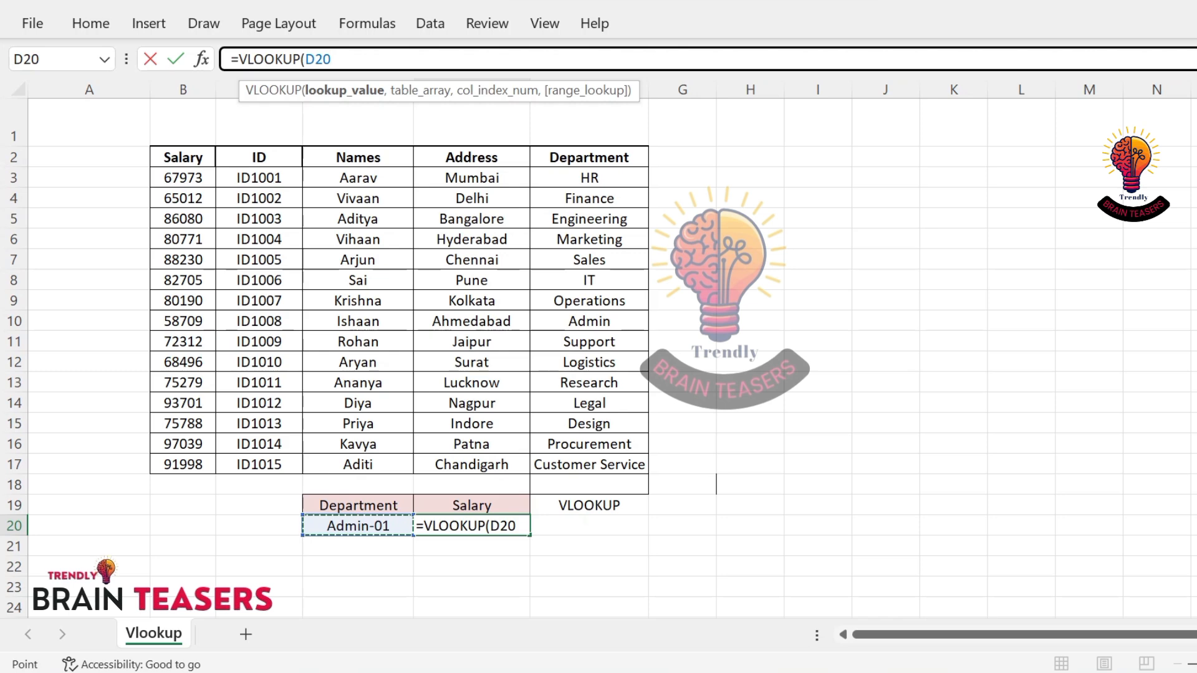
{"action": "type", "text": ","}
{"action": "left_click_drag", "start_coordinate": [259, 177], "coordinate": [184, 464]}
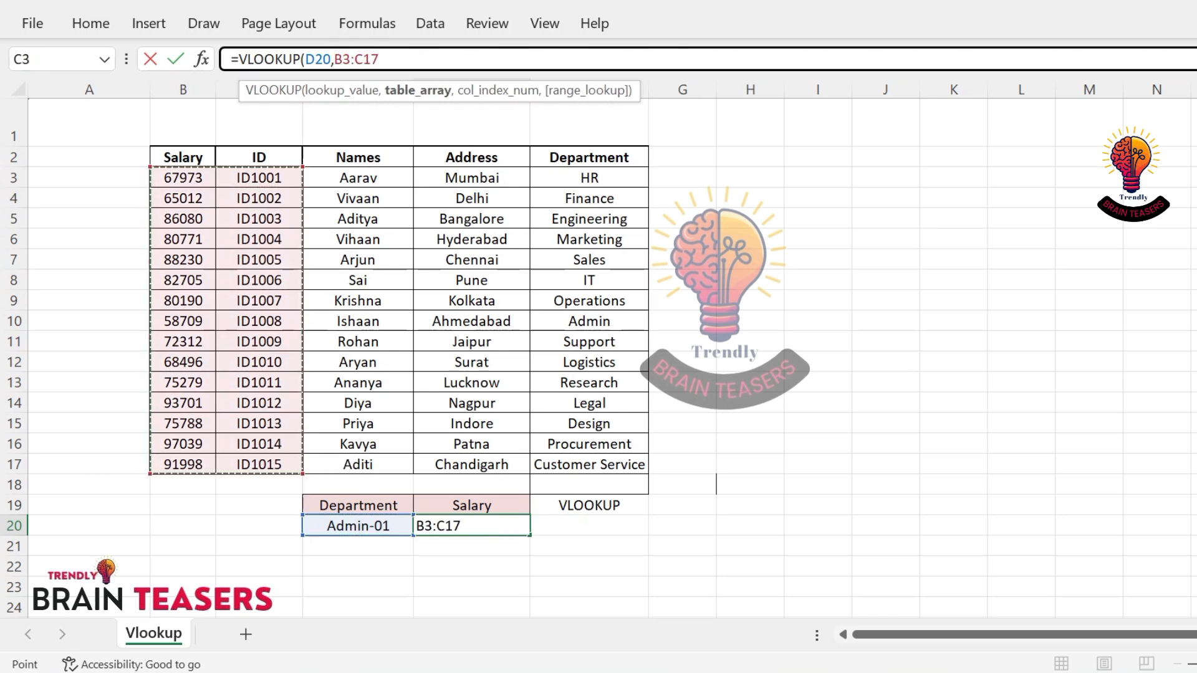
{"action": "type", "text": ","}
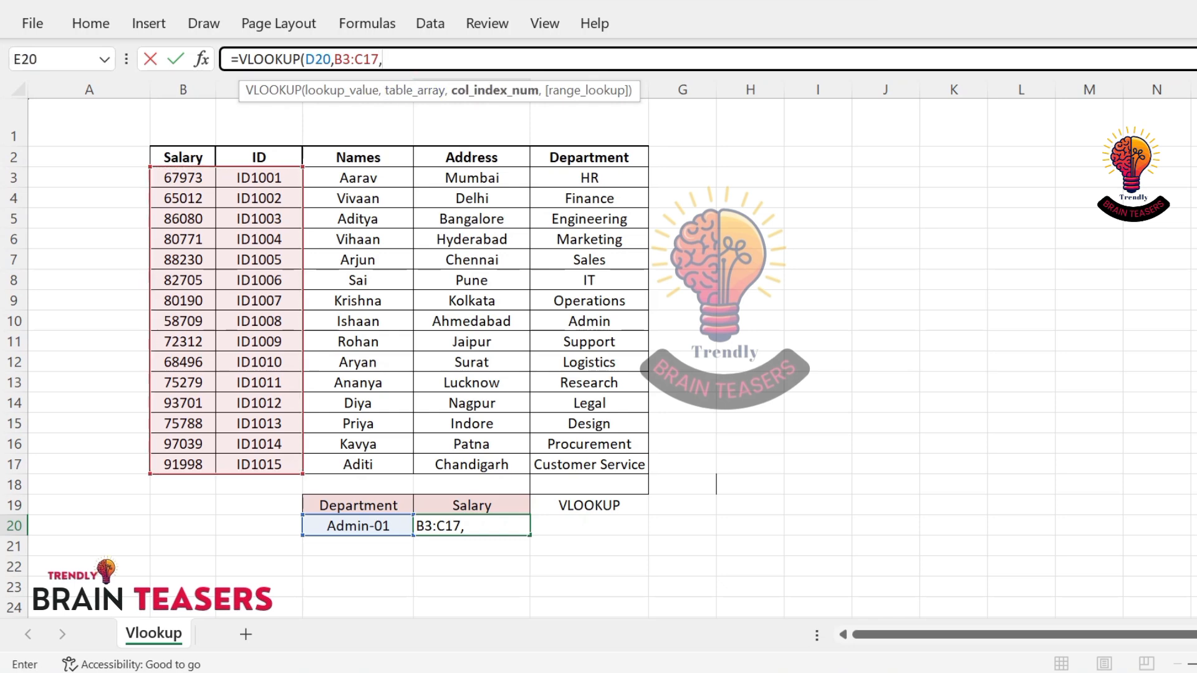
{"action": "type", "text": "2"}
{"action": "type", "text": ",FALSE"}
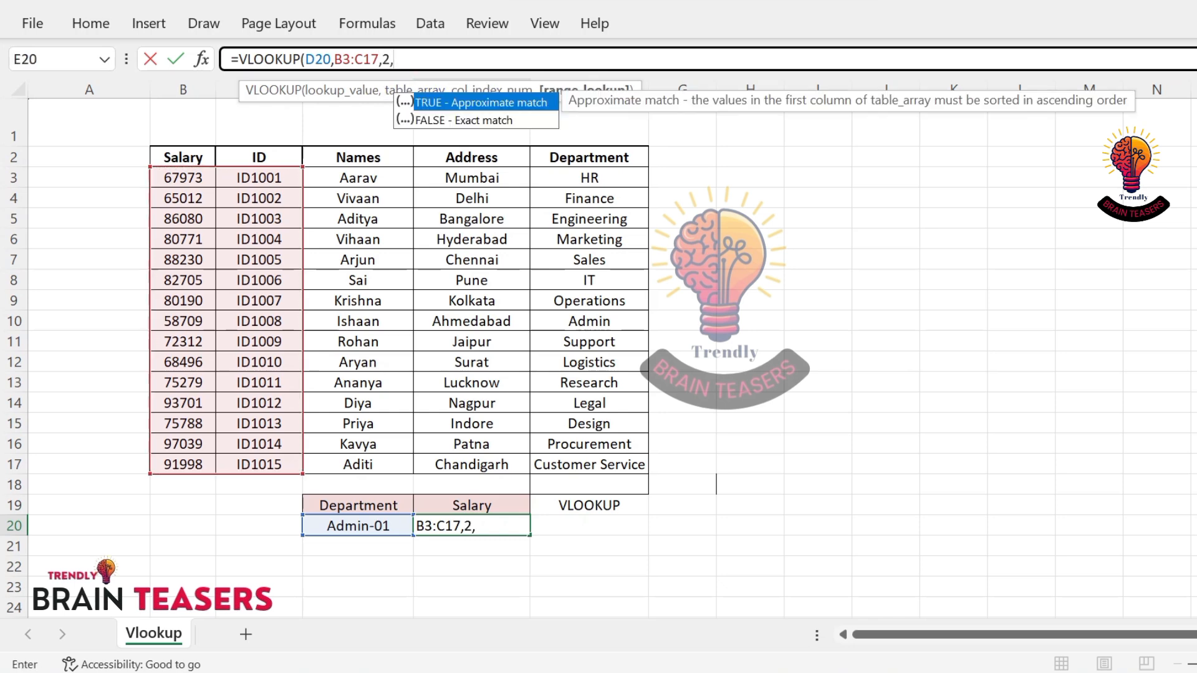
{"action": "key", "text": "Return"}
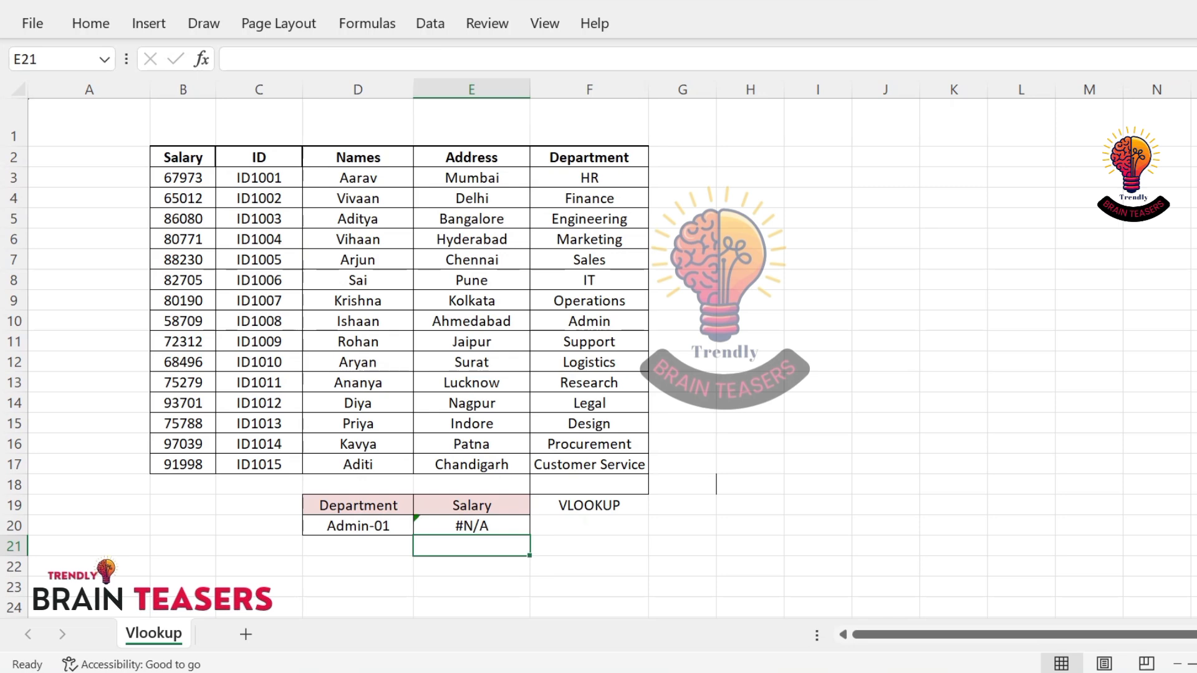
{"action": "key", "text": "Up"}
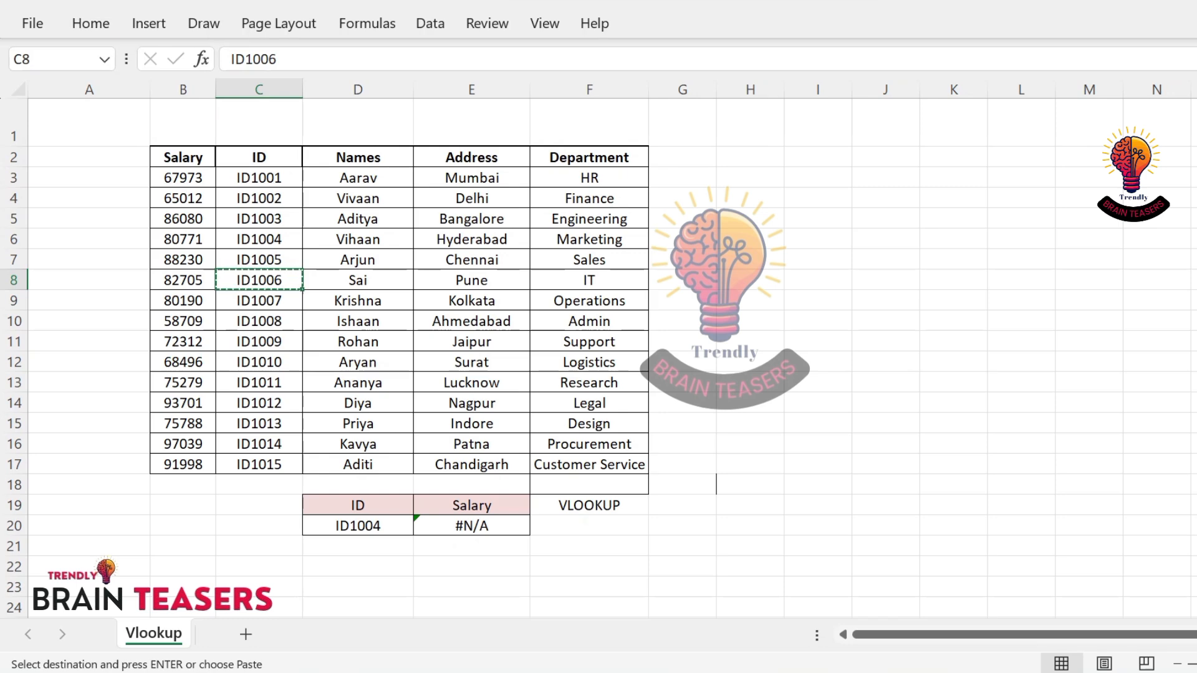
Paste the copied ID1006 from C8 into the lookup cell D20 as values only.
{"action": "left_click", "coordinate": [358, 526]}
{"action": "left_click", "coordinate": [90, 23]}
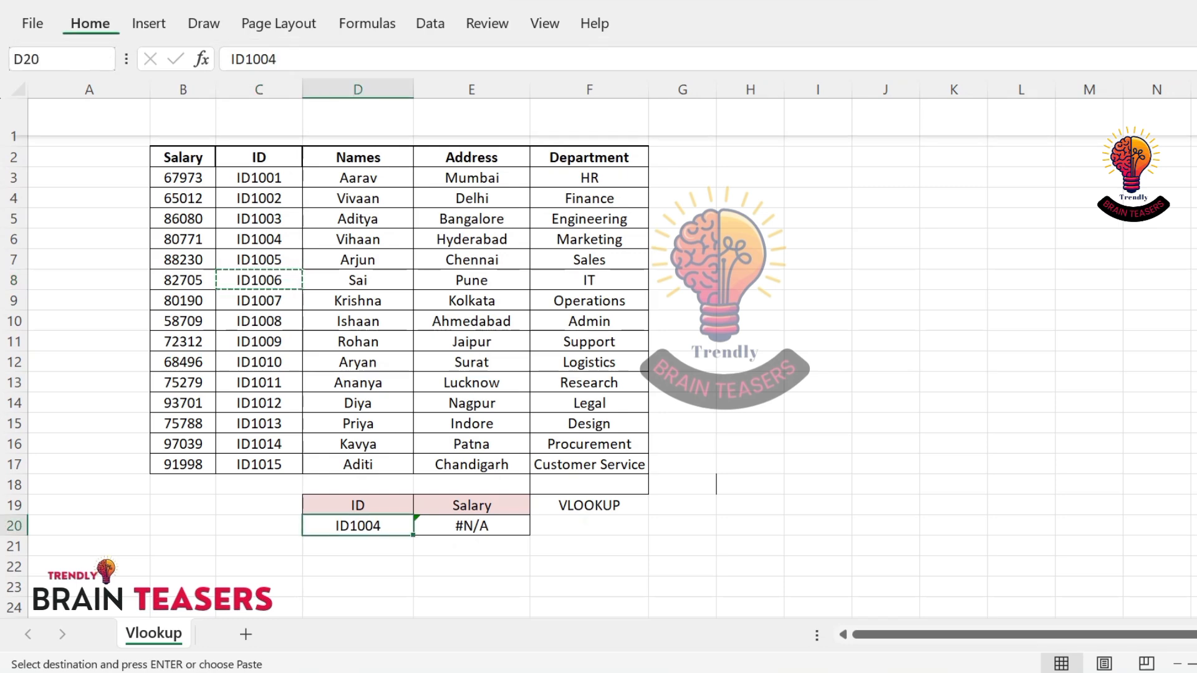
{"action": "left_click", "coordinate": [42, 107]}
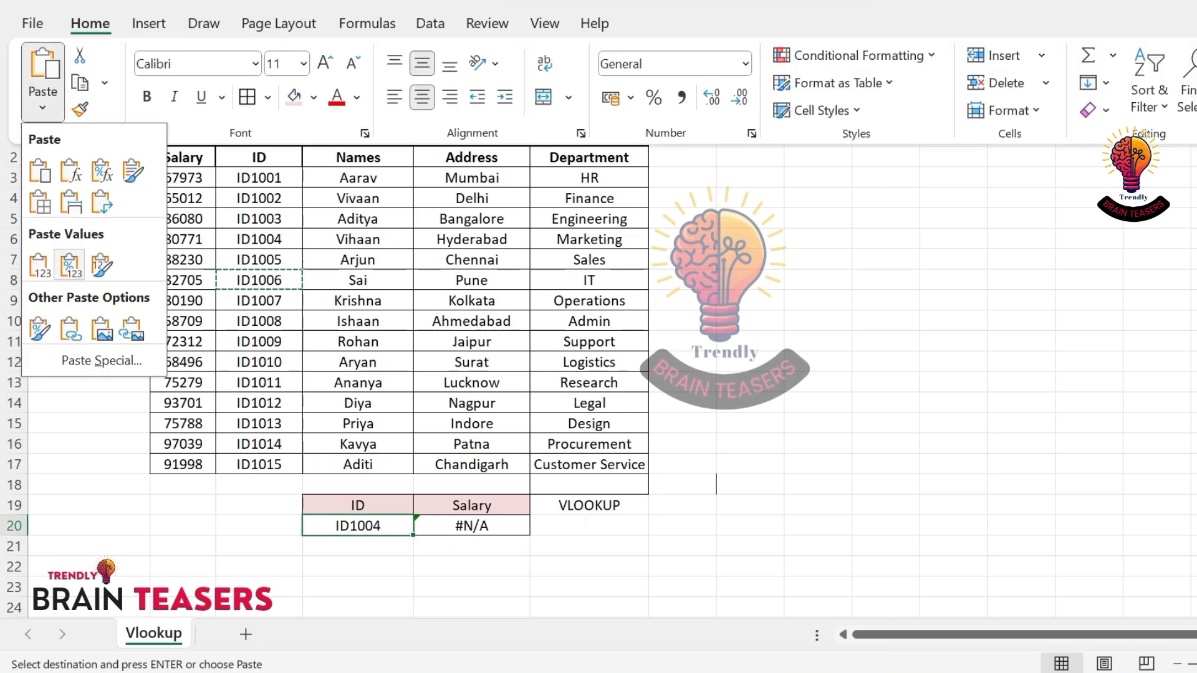
{"action": "left_click", "coordinate": [39, 265]}
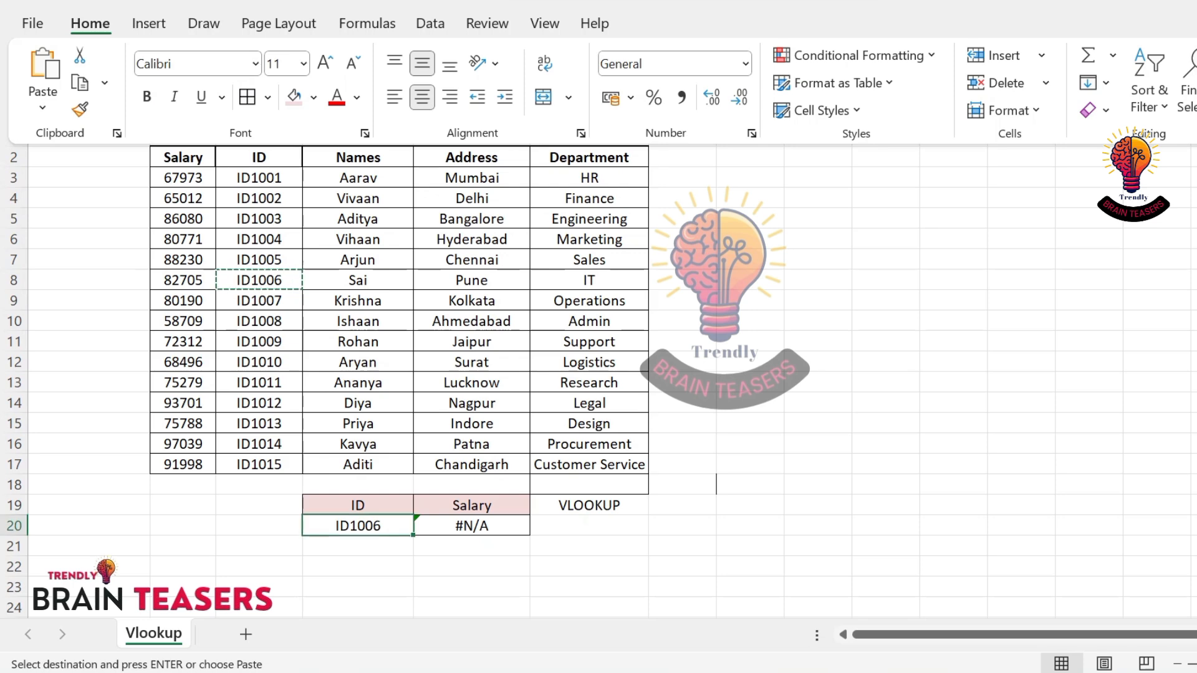
{"action": "left_click", "coordinate": [259, 178]}
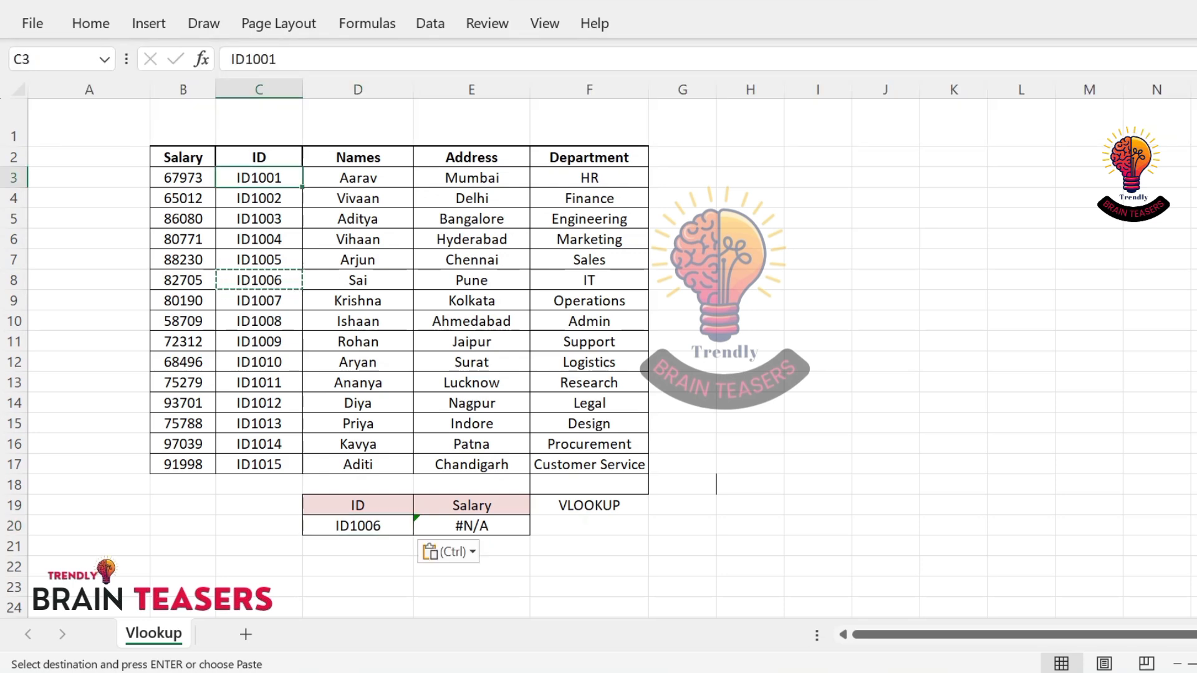
Try a column index of -1 in the E20 formula: =VLOOKUP(D20,B3:C17,-1,FALSE).
{"action": "left_click", "coordinate": [472, 526]}
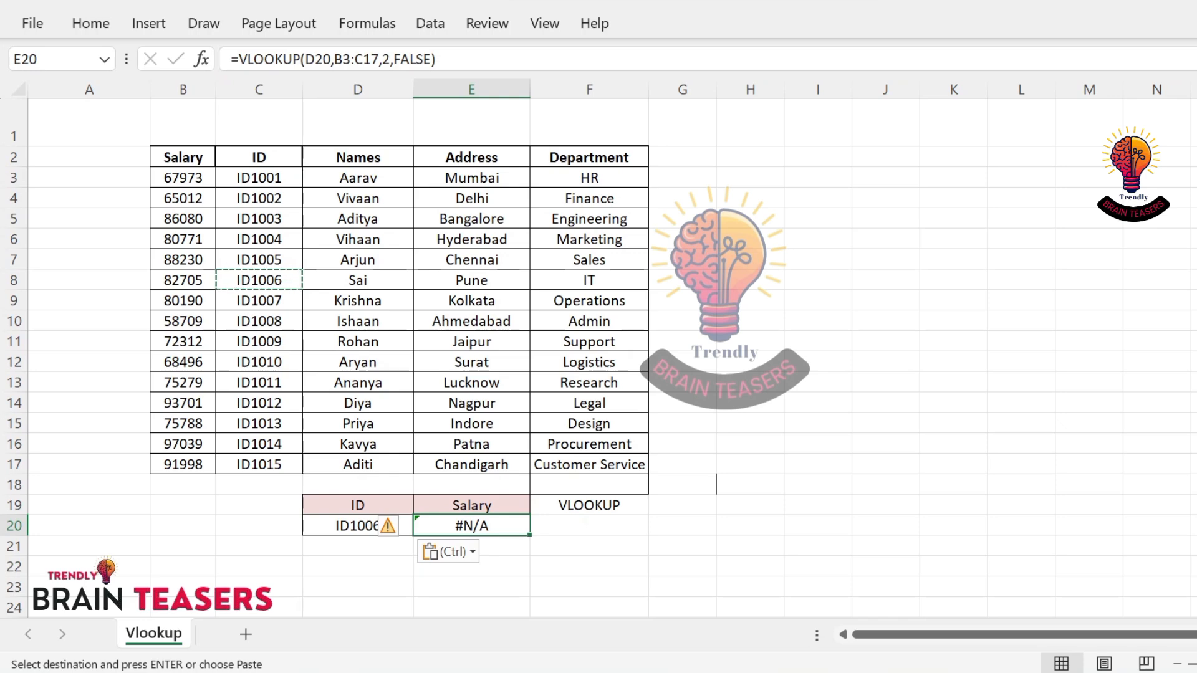
{"action": "left_click", "coordinate": [390, 59]}
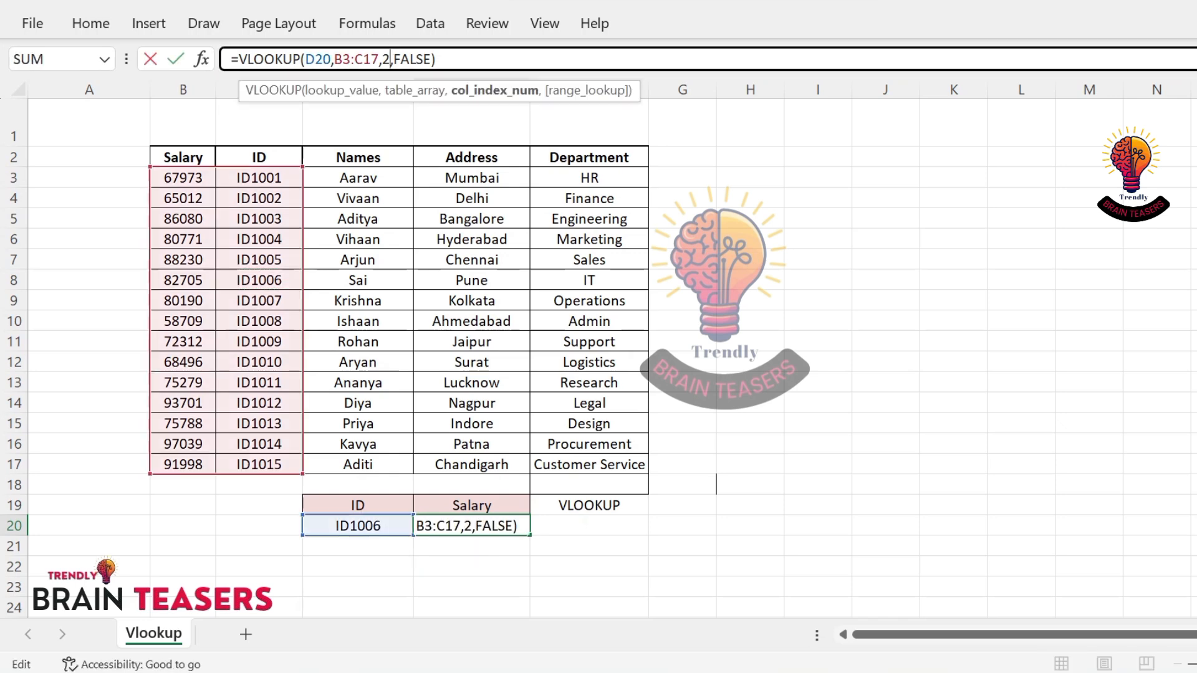
{"action": "double_click", "coordinate": [386, 59]}
{"action": "type", "text": "-1"}
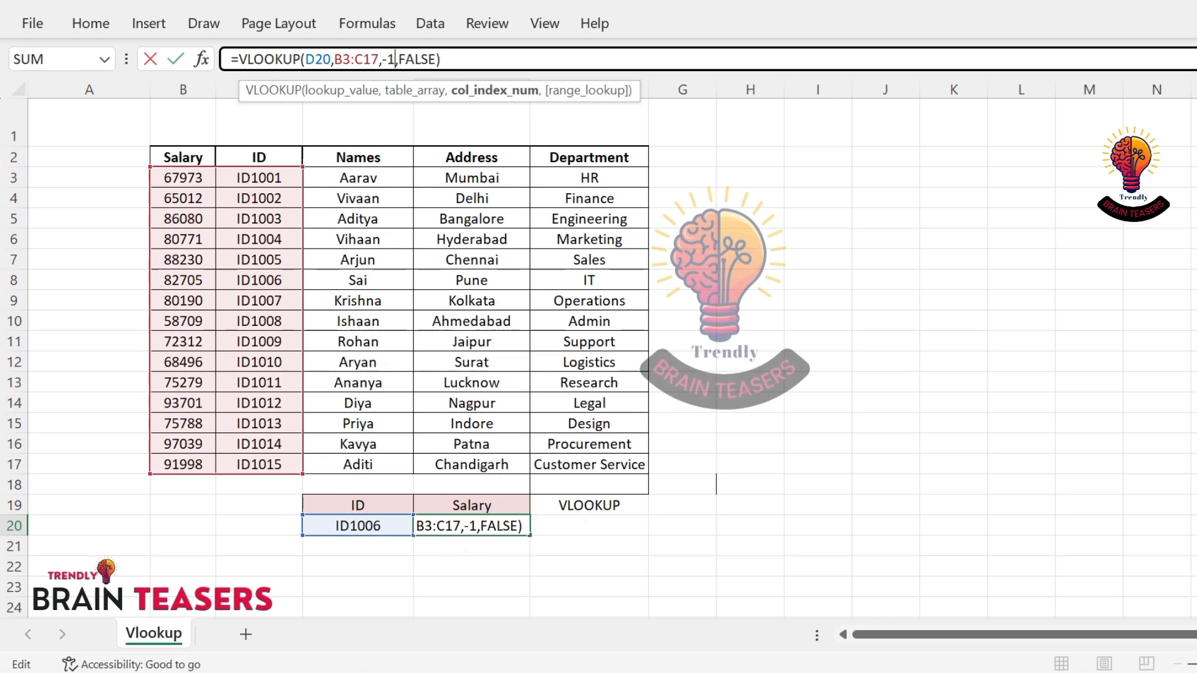
{"action": "key", "text": "Return"}
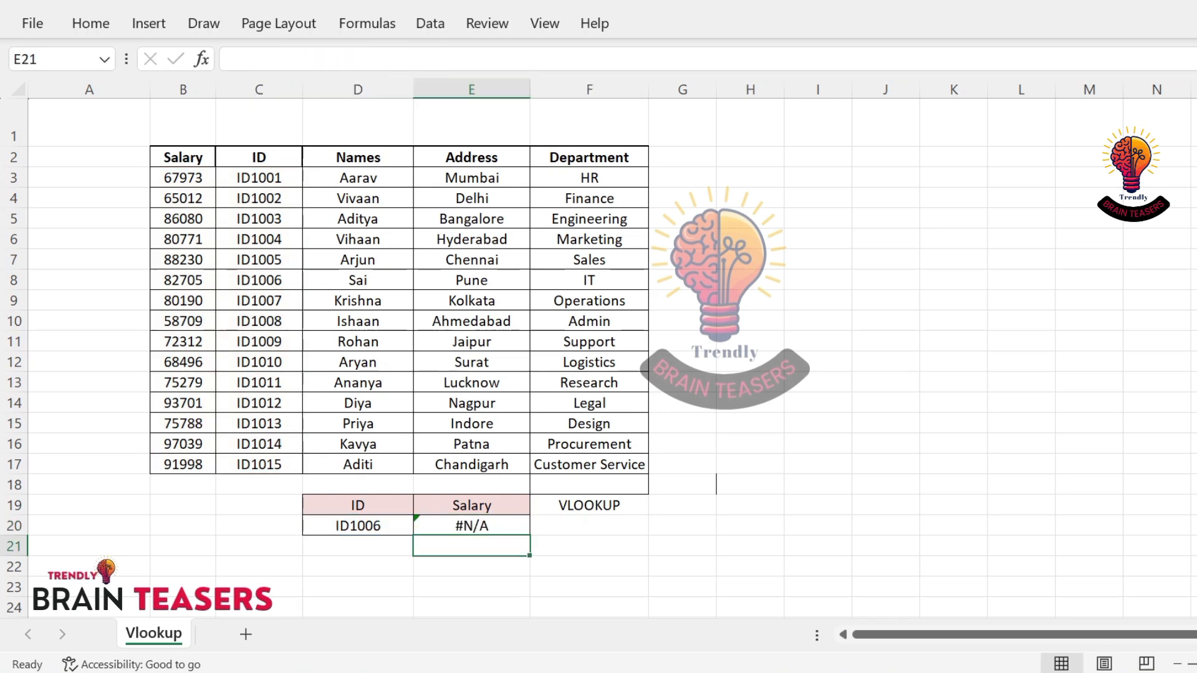
{"action": "left_click", "coordinate": [259, 157]}
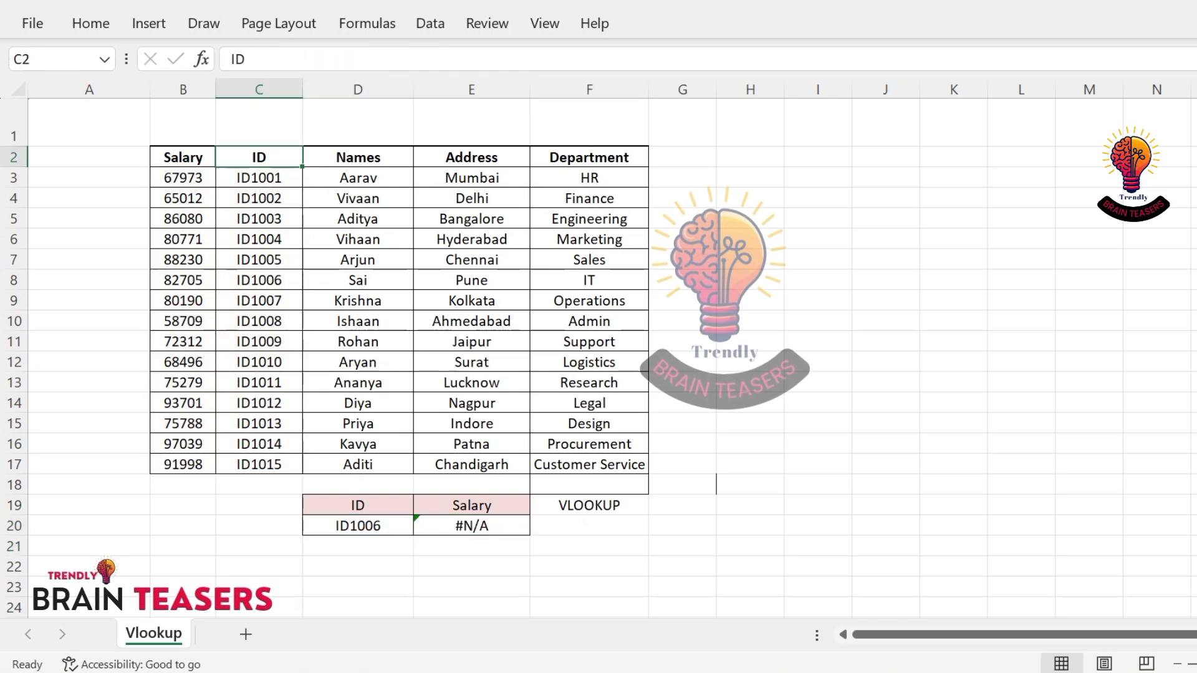
Set the column index in the E20 formula to 0, giving =VLOOKUP(D20,B3:C17,0,FALSE).
{"action": "left_click", "coordinate": [471, 525]}
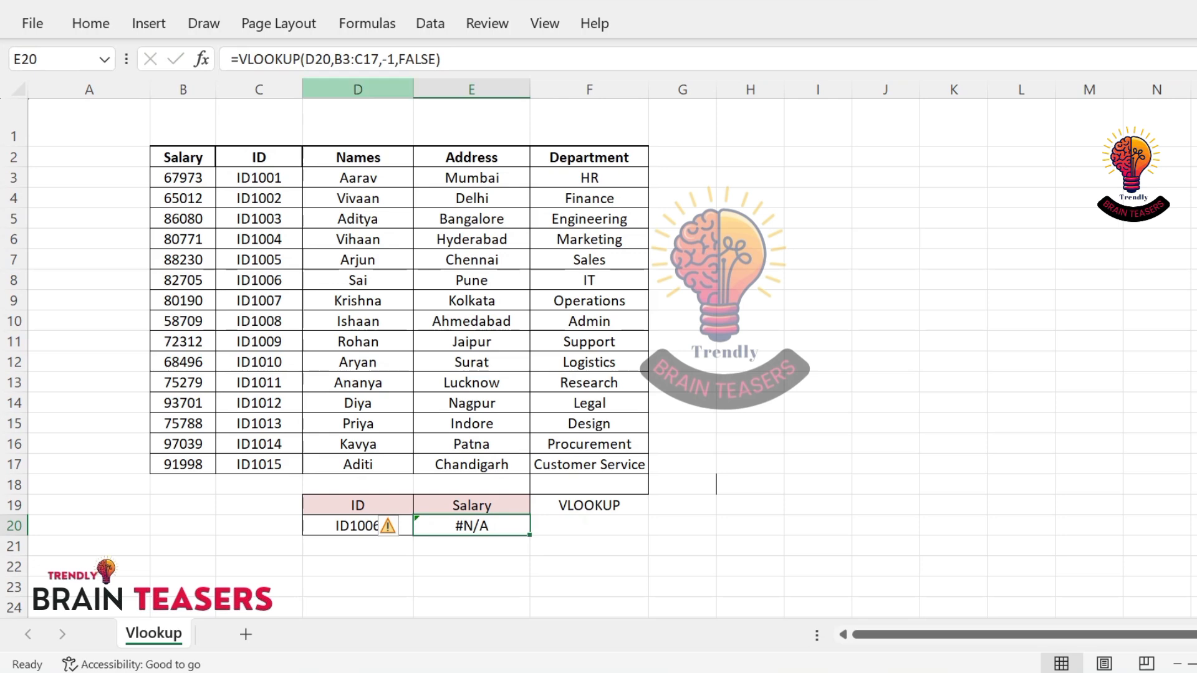
{"action": "key", "text": "F2"}
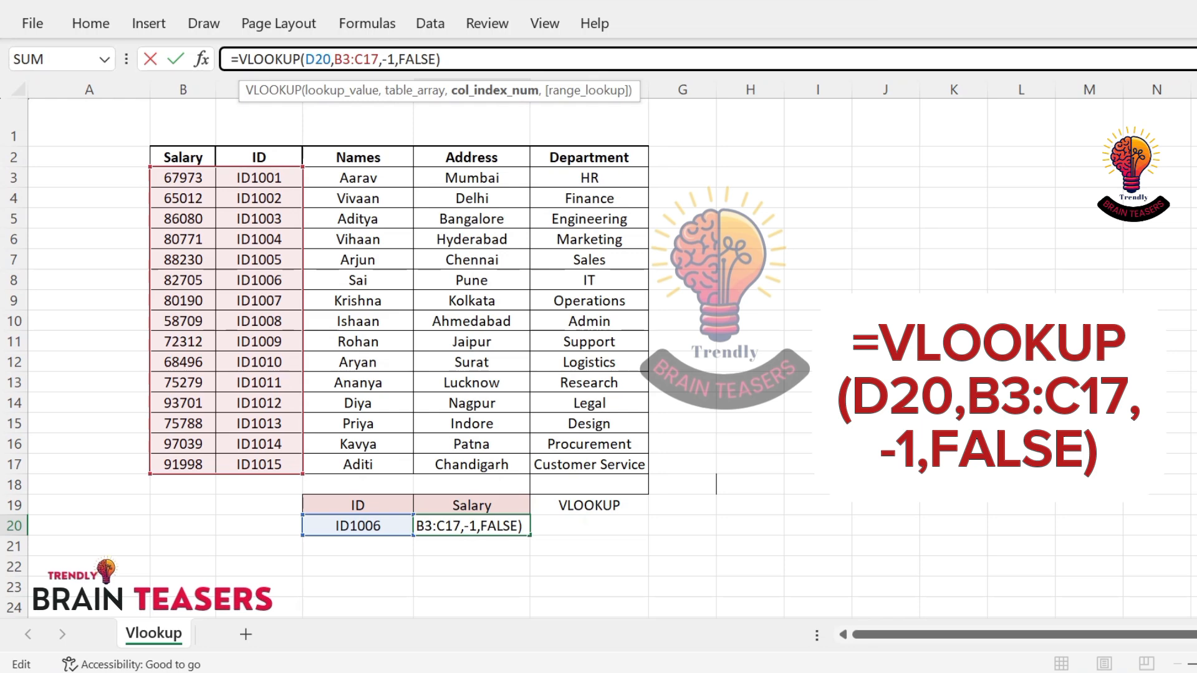
{"action": "key", "text": "shift+Left"}
{"action": "key", "text": "shift+Left"}
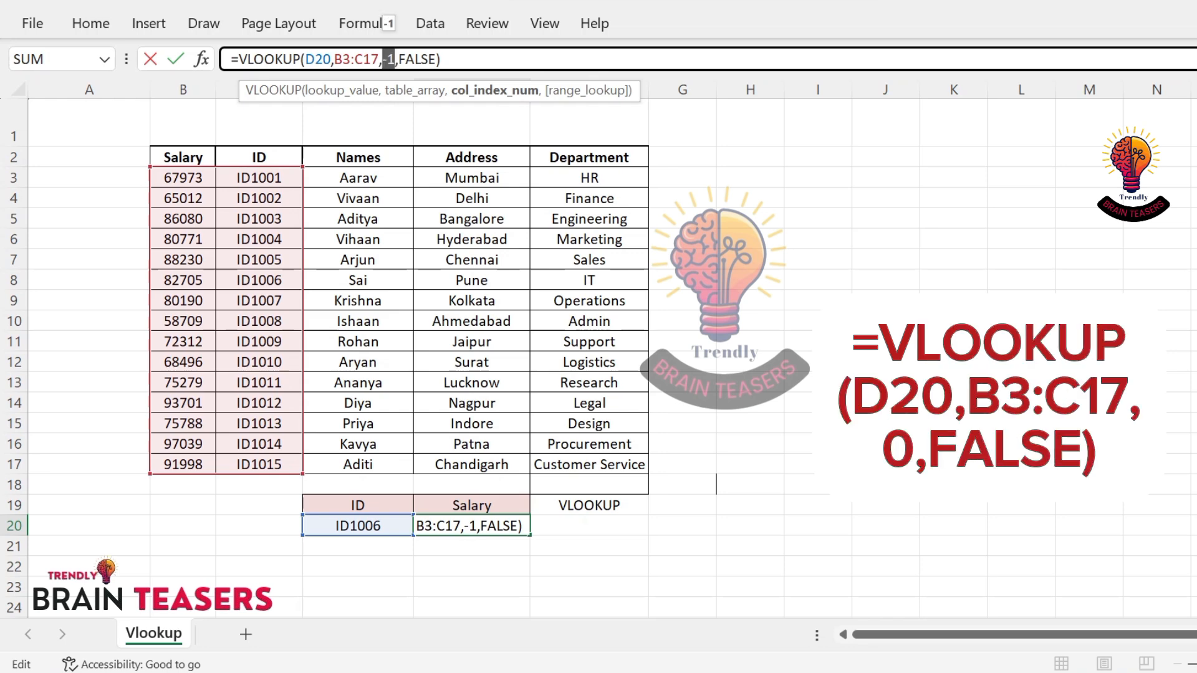
{"action": "type", "text": "0"}
{"action": "key", "text": "Return"}
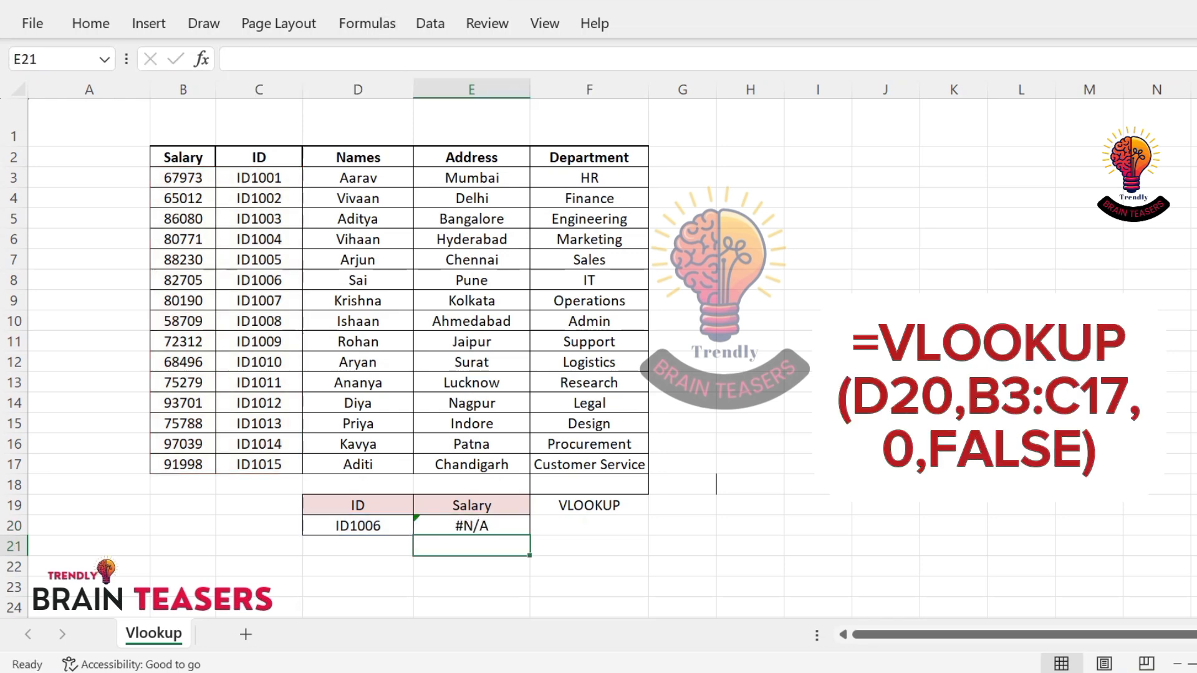
{"action": "left_click", "coordinate": [472, 526]}
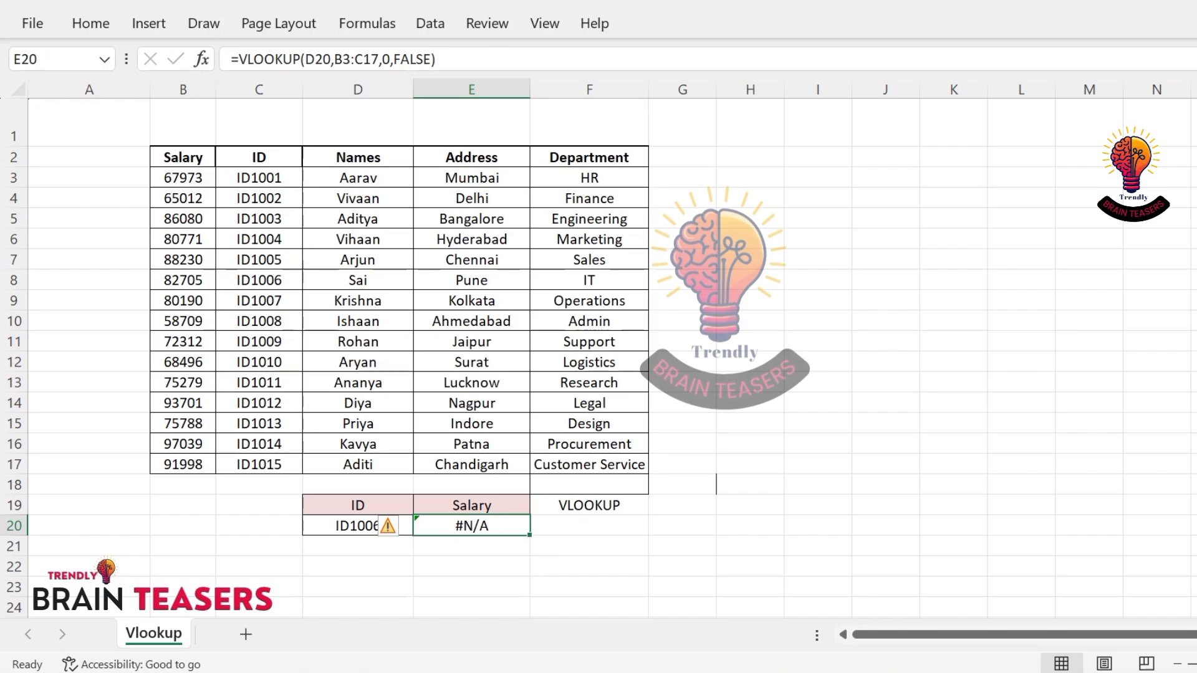